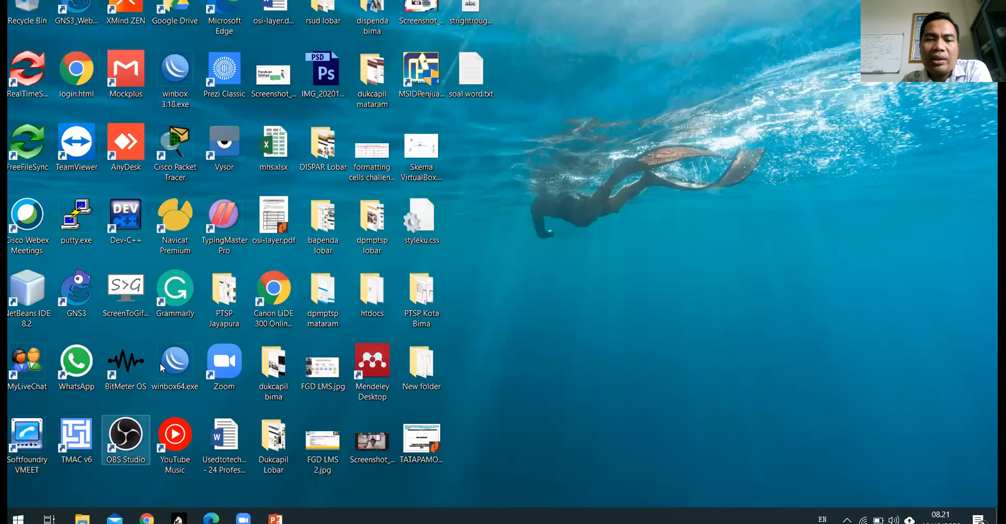
# - Select the mhs.xlsx icon on the desktop, then bring up the Start menu
pyautogui.click(272, 151)
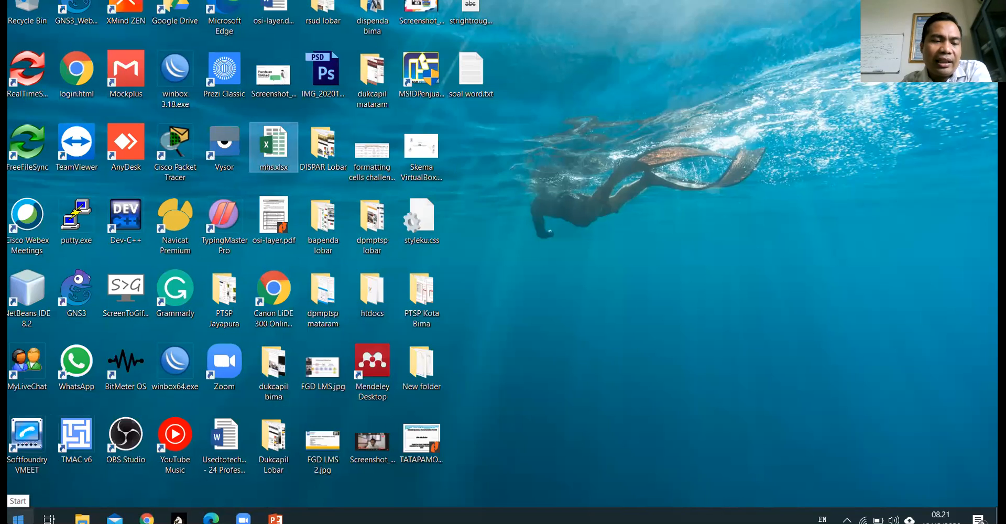
pyautogui.click(17, 518)
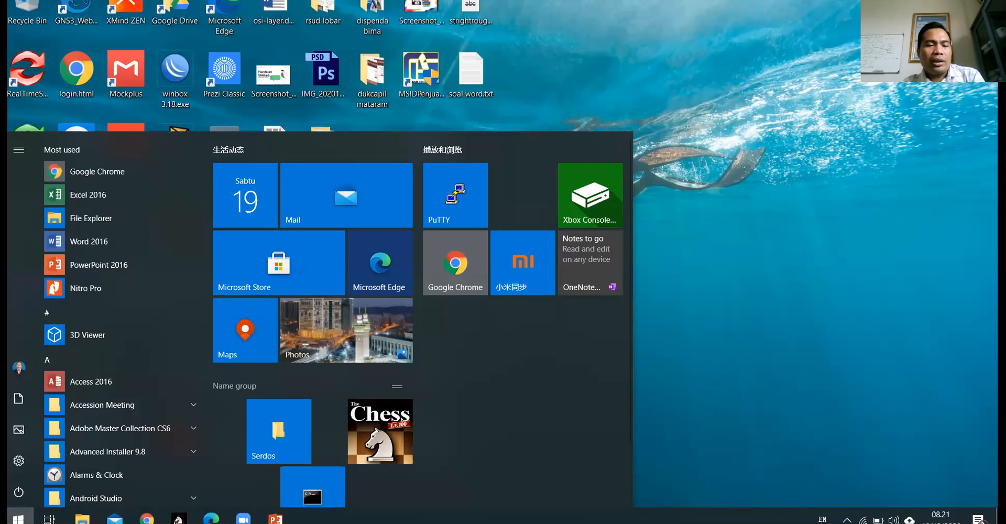
# - Search the Start menu for 'excel' and launch Excel 2016 from the best match
pyautogui.click(18, 518)
pyautogui.click(18, 518)
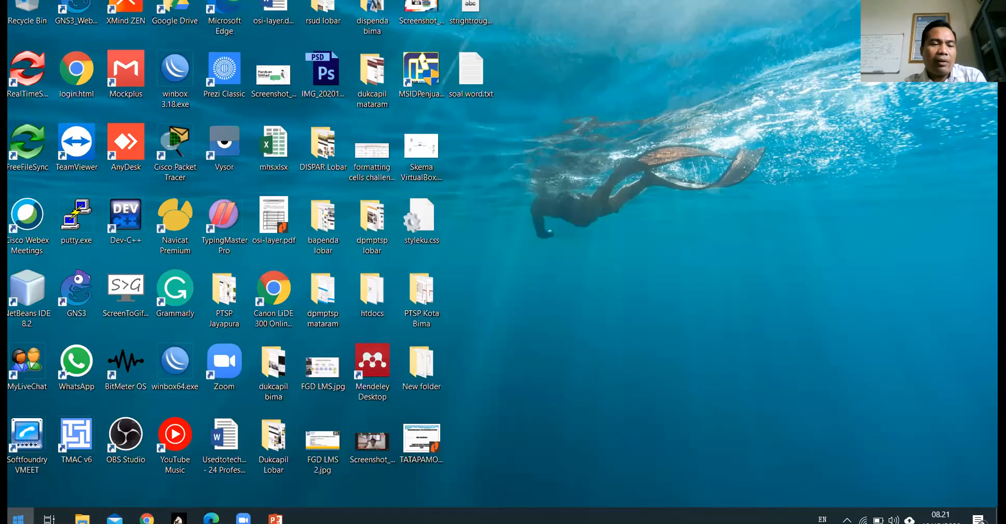
pyautogui.write('excel')
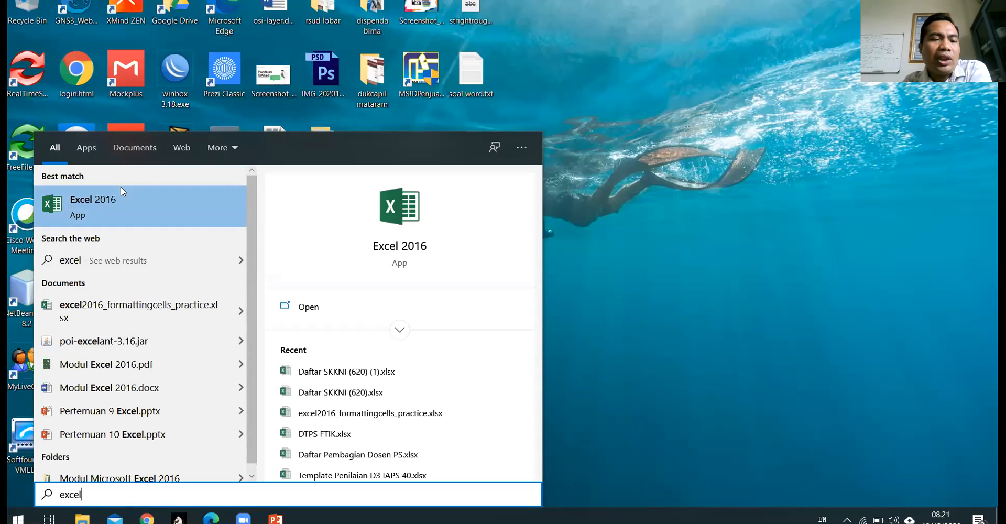
pyautogui.click(103, 203)
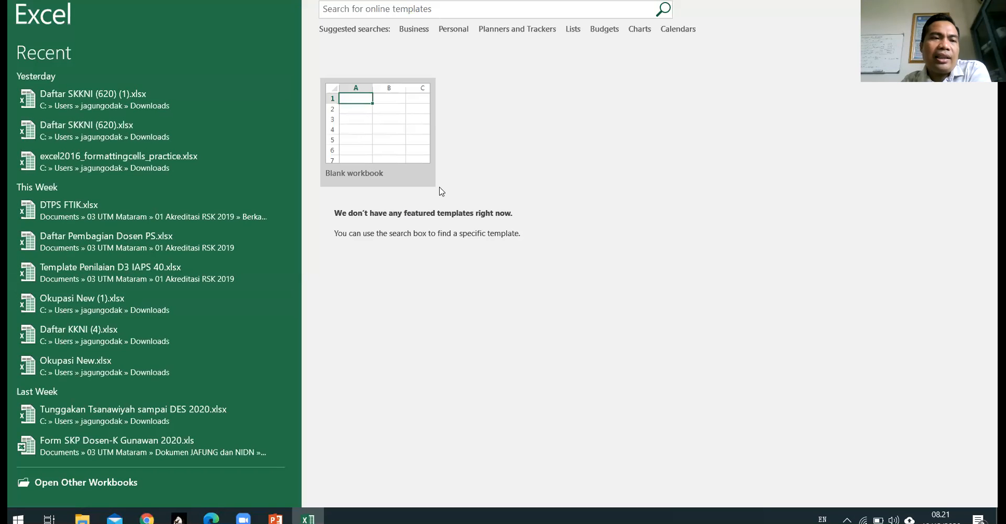
# - Create a blank workbook, make F6 the active cell, and glance at the File backstage
pyautogui.click(380, 109)
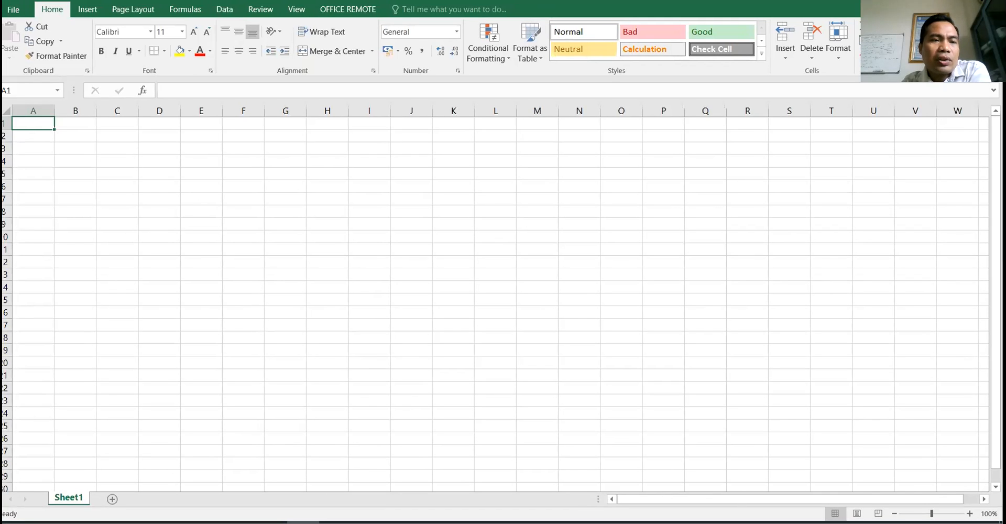
pyautogui.click(239, 181)
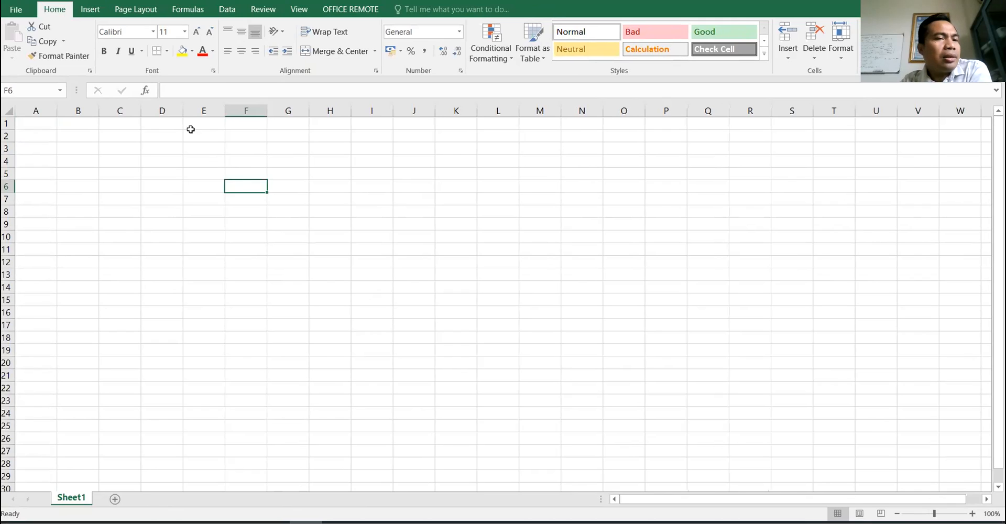
pyautogui.click(21, 10)
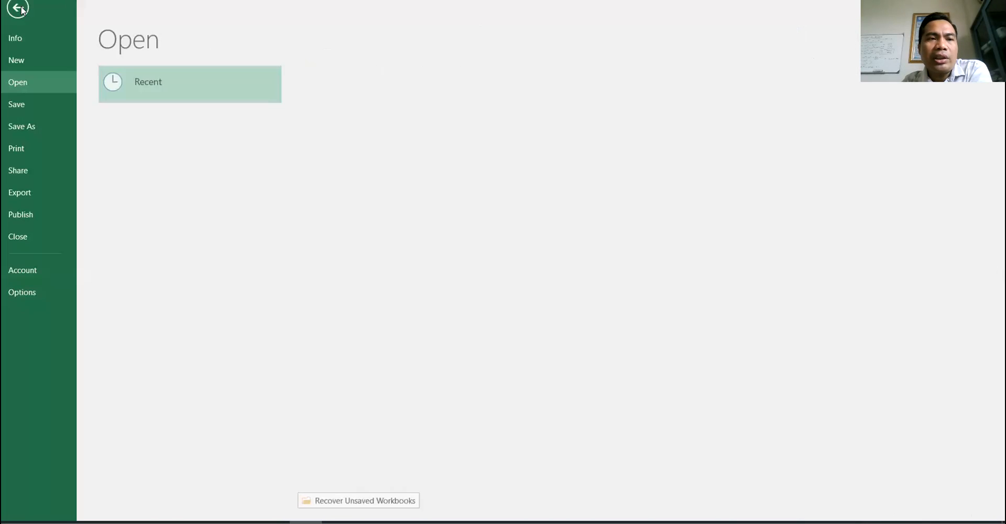
pyautogui.click(18, 9)
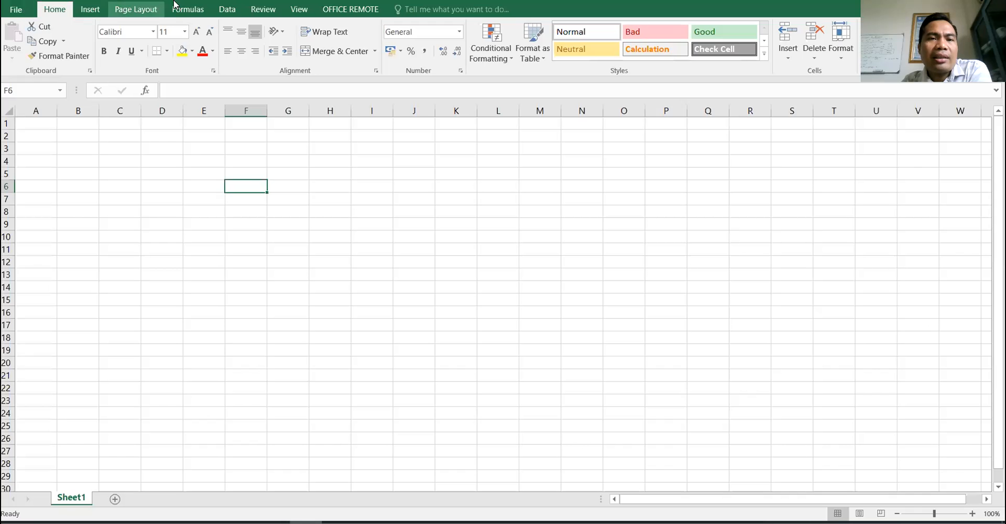
# - Tour the Insert, Page Layout, Formulas, Data, Review and View ribbon tabs, ending on Home
pyautogui.click(90, 11)
pyautogui.click(136, 10)
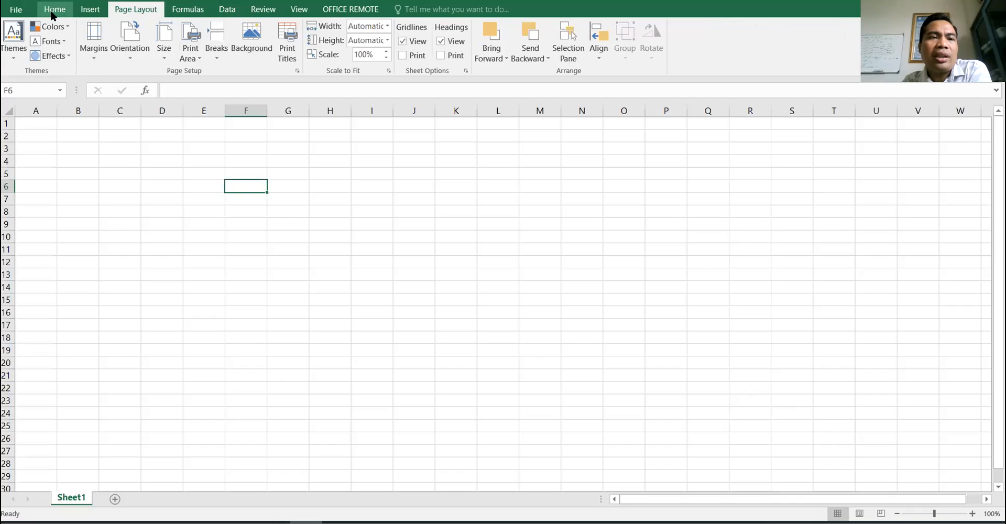
pyautogui.click(53, 11)
pyautogui.click(90, 9)
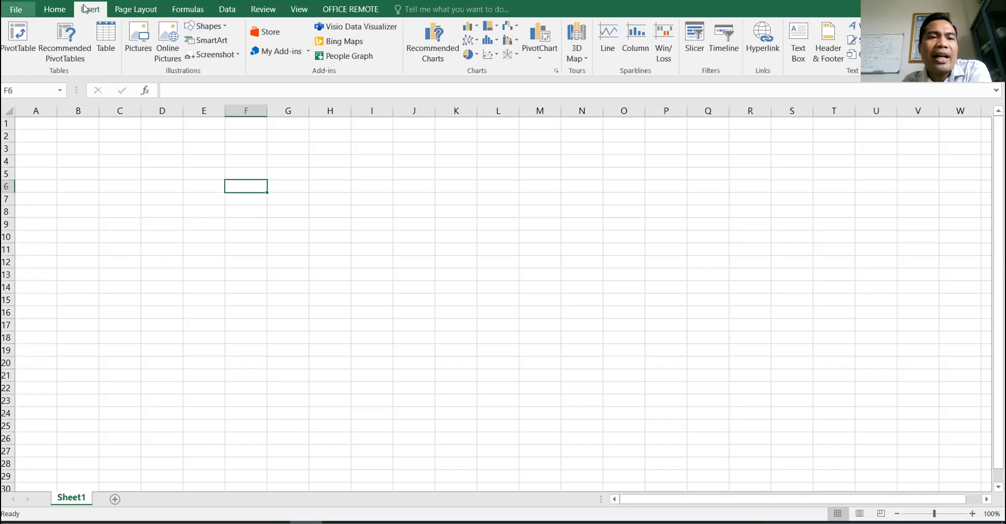
pyautogui.click(140, 12)
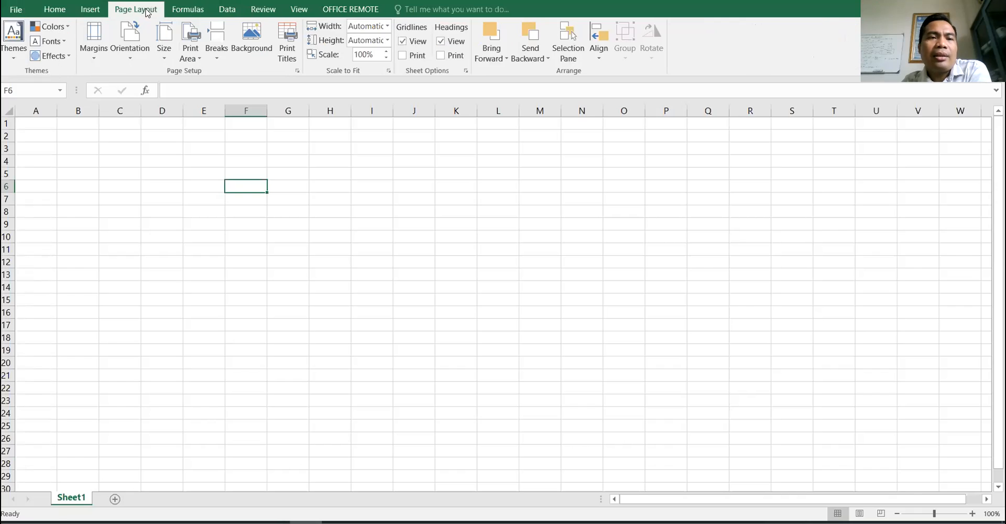
pyautogui.click(189, 14)
pyautogui.click(227, 10)
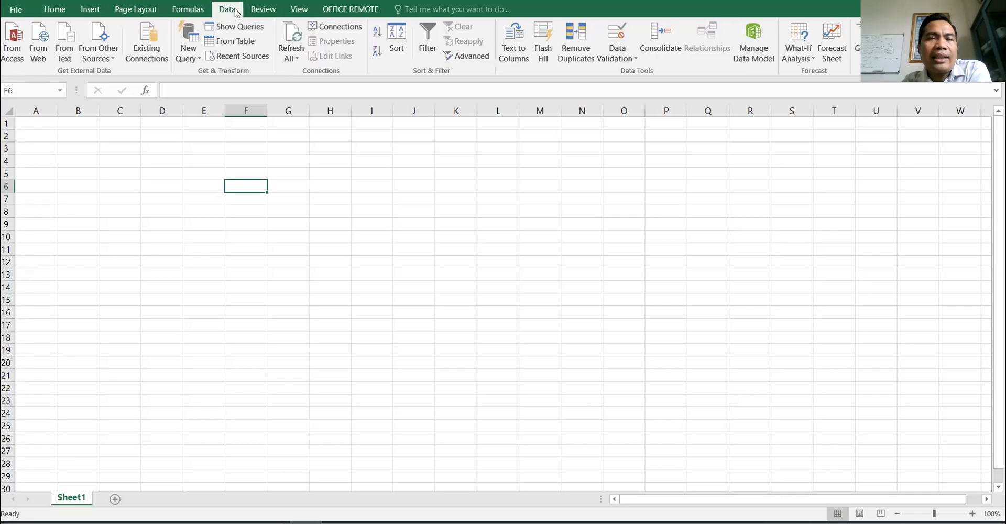
pyautogui.click(263, 9)
pyautogui.click(295, 11)
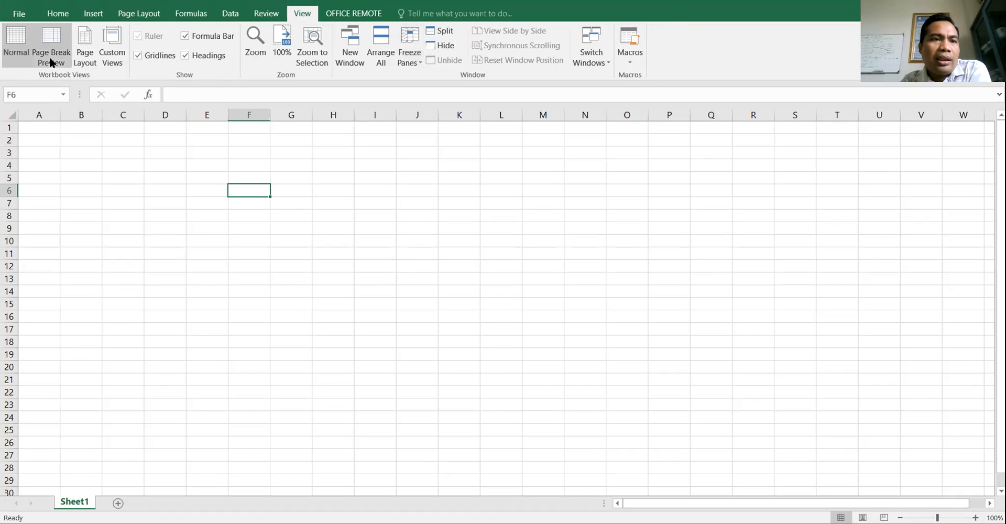
pyautogui.click(55, 13)
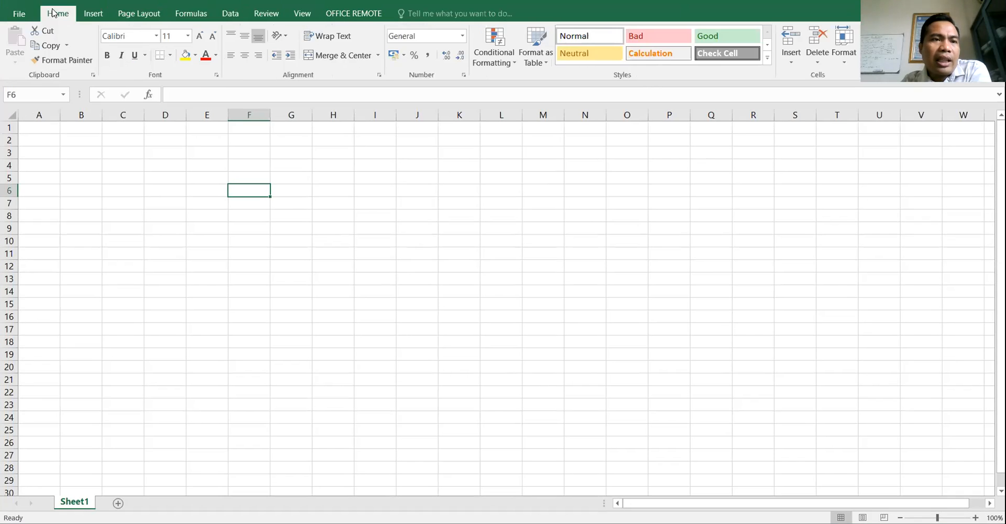
pyautogui.click(93, 13)
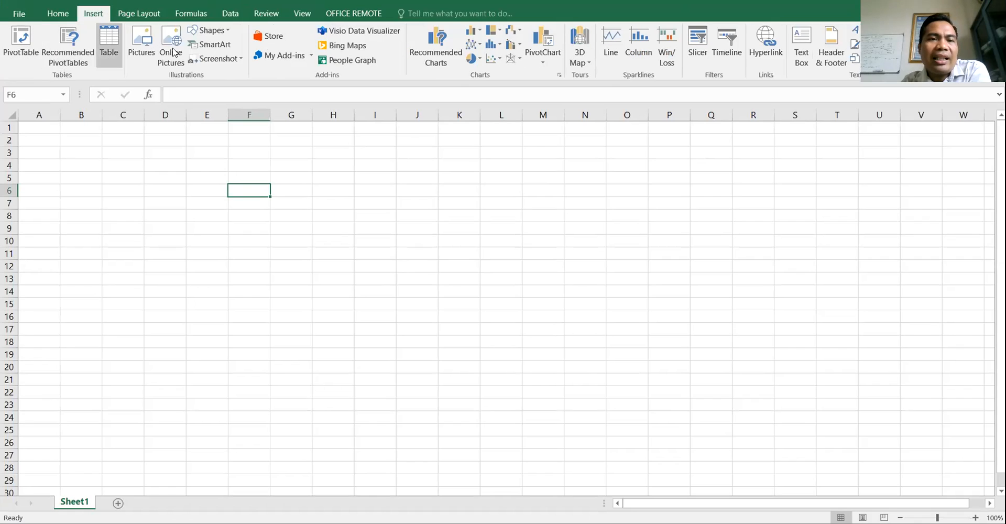
pyautogui.click(57, 14)
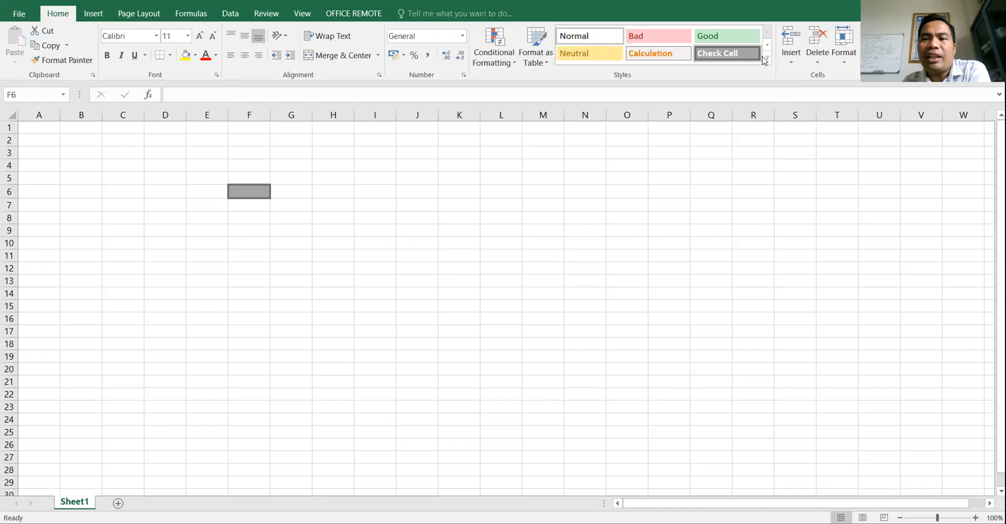
pyautogui.click(767, 58)
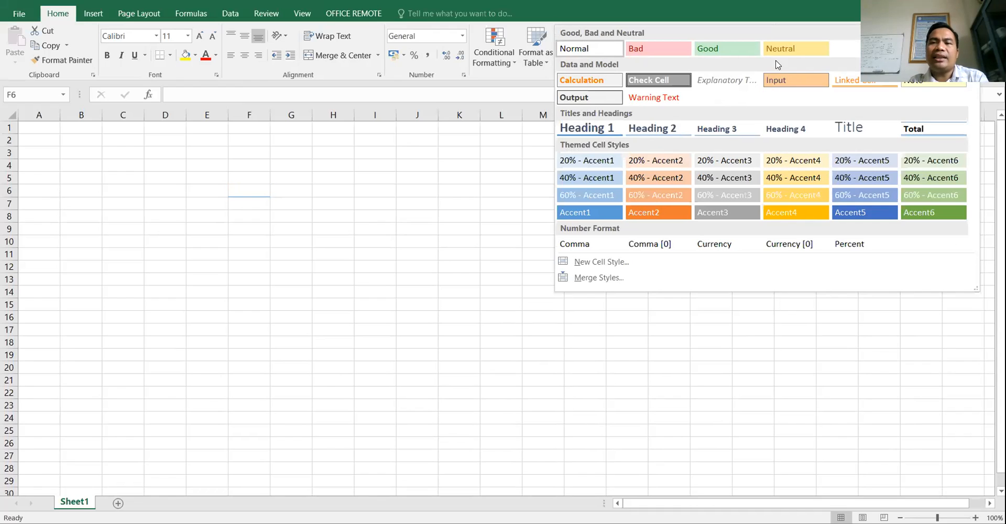
pyautogui.click(238, 216)
pyautogui.click(234, 211)
pyautogui.click(150, 150)
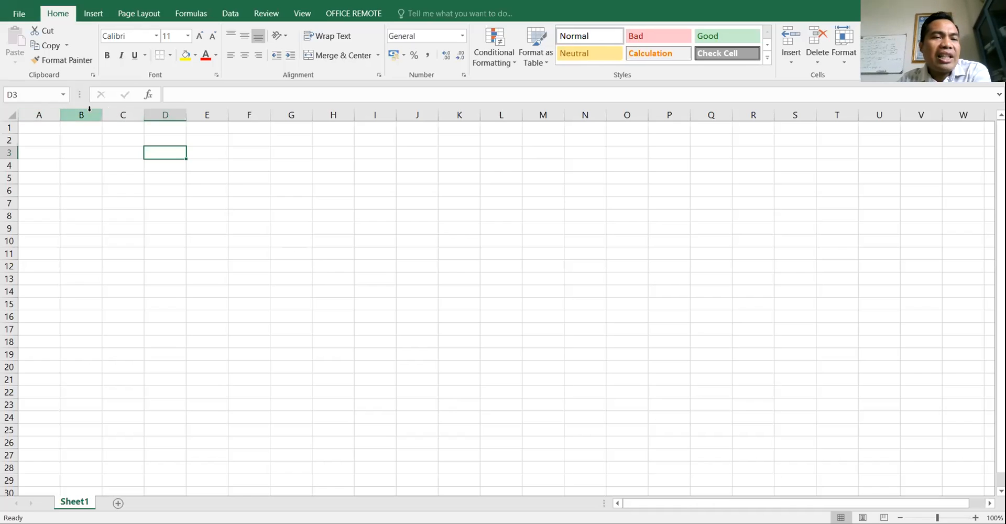
pyautogui.click(49, 115)
pyautogui.click(82, 115)
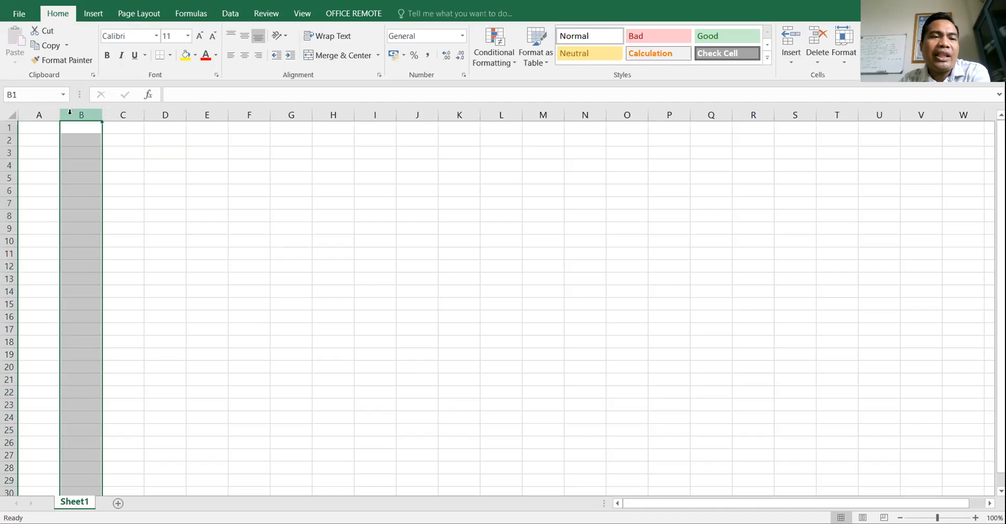
pyautogui.click(43, 115)
pyautogui.click(82, 114)
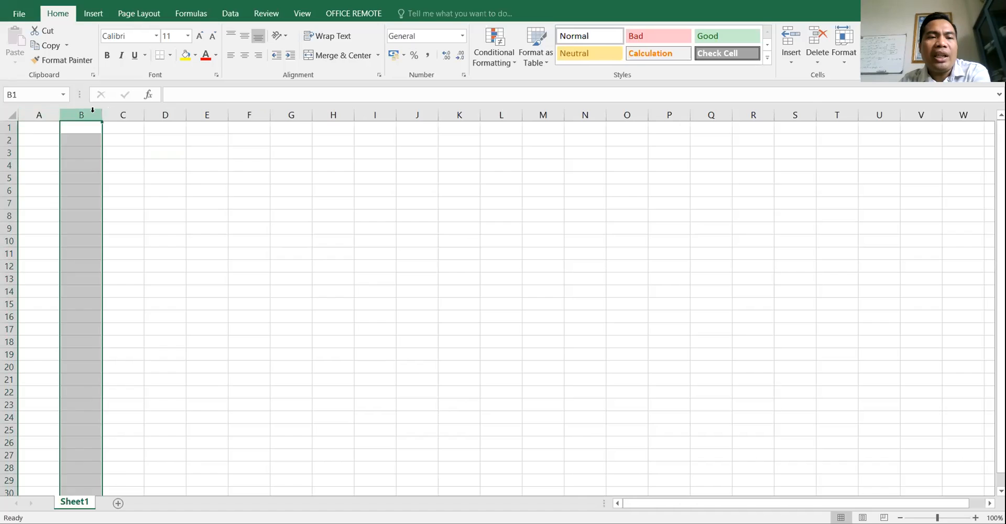
pyautogui.click(123, 115)
pyautogui.click(167, 115)
pyautogui.click(210, 114)
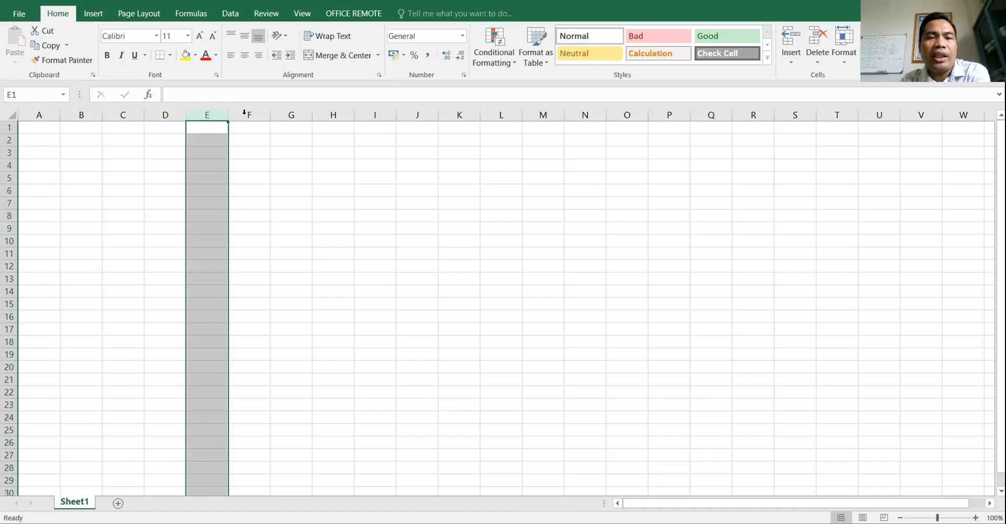
pyautogui.click(250, 114)
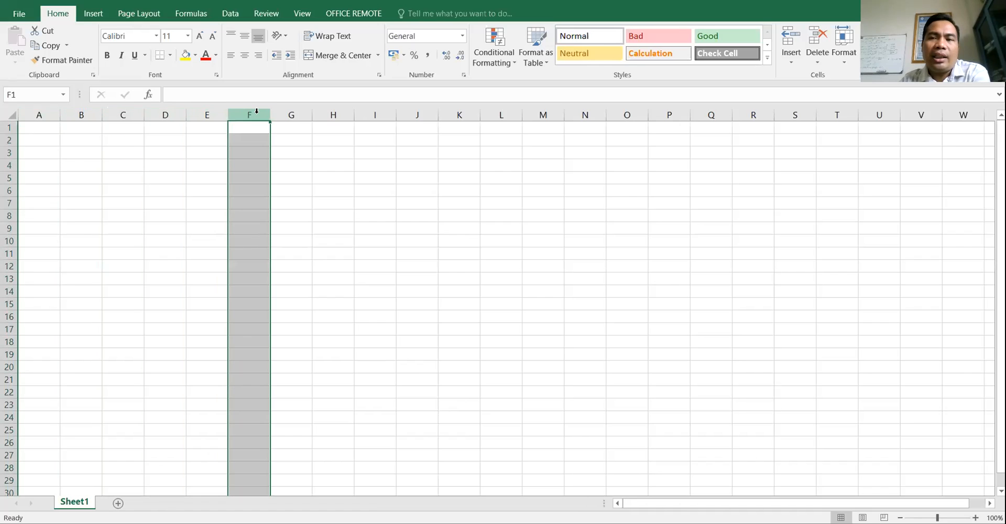
pyautogui.click(383, 175)
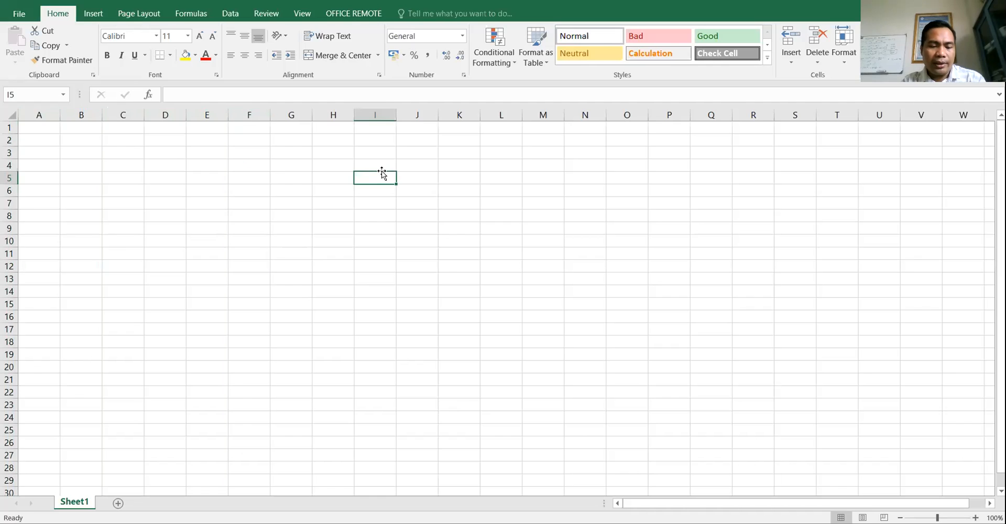
pyautogui.click(380, 303)
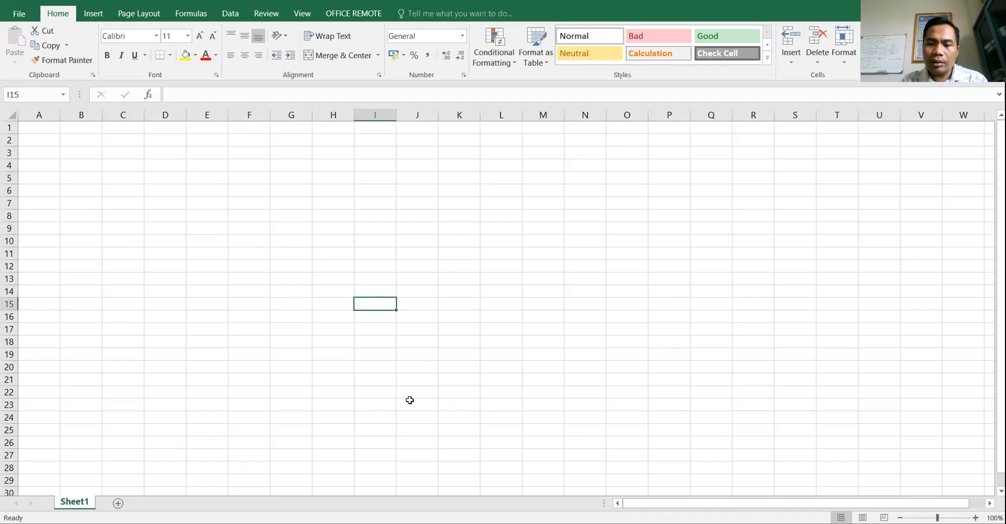
pyautogui.press('Print')
pyautogui.moveTo(1, 3)
pyautogui.mouseDown()
pyautogui.moveTo(989, 401)
pyautogui.moveTo(1005, 459)
pyautogui.moveTo(1003, 519)
pyautogui.mouseUp()
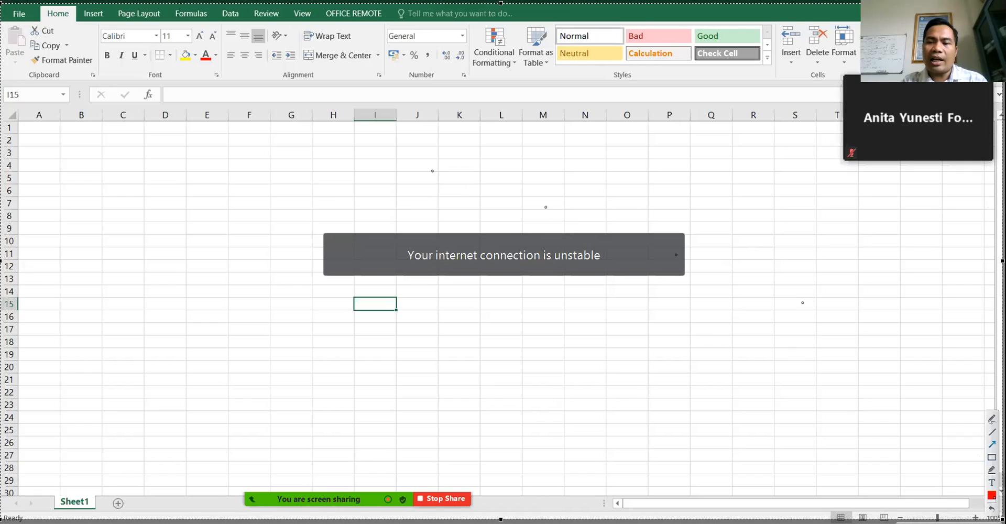
# - Box column headers A–J in red with an arrow for the KOLOM label
pyautogui.moveTo(21, 103); pyautogui.dragTo(431, 125)
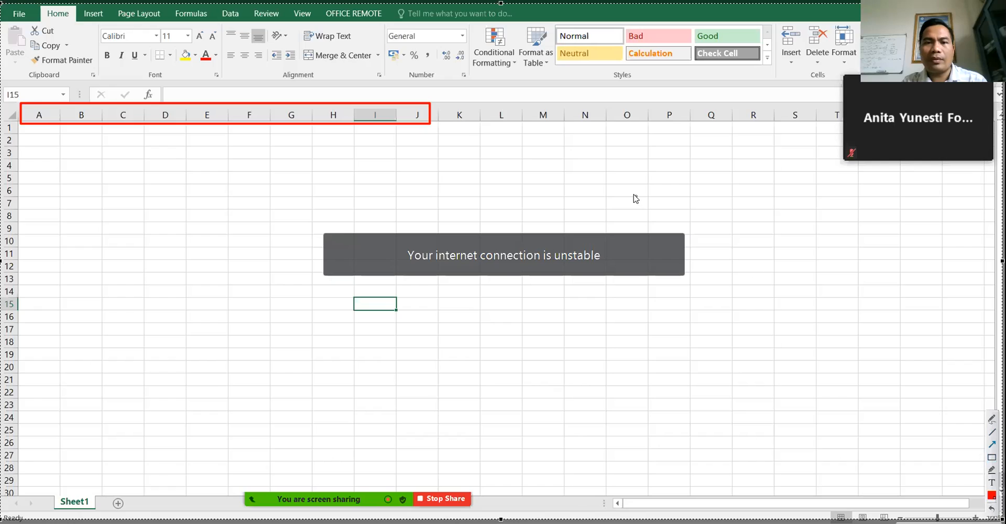
pyautogui.moveTo(625, 195); pyautogui.dragTo(439, 130)
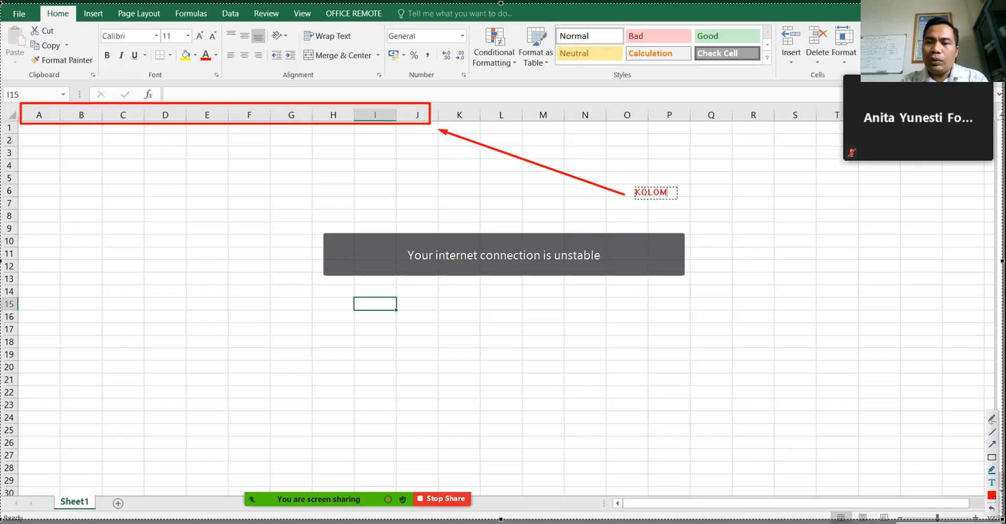
pyautogui.click(992, 457)
# - Box row headers 1–7 with an arrow labelled BARIS/ROW, and add COLUMN under KOLOM
pyautogui.moveTo(2, 120)
pyautogui.mouseDown()
pyautogui.moveTo(23, 288)
pyautogui.moveTo(21, 422)
pyautogui.mouseUp()
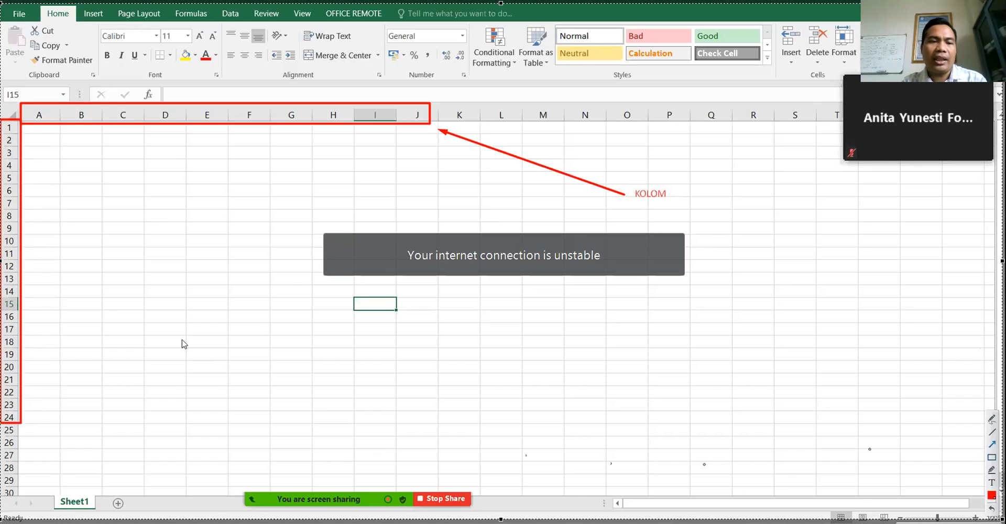
pyautogui.moveTo(168, 391); pyautogui.dragTo(58, 271)
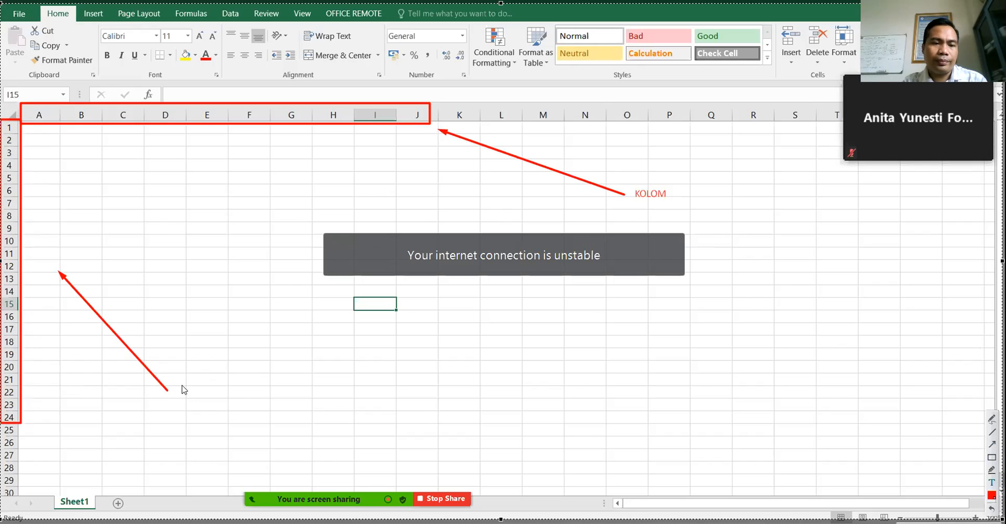
pyautogui.write('BARIS')
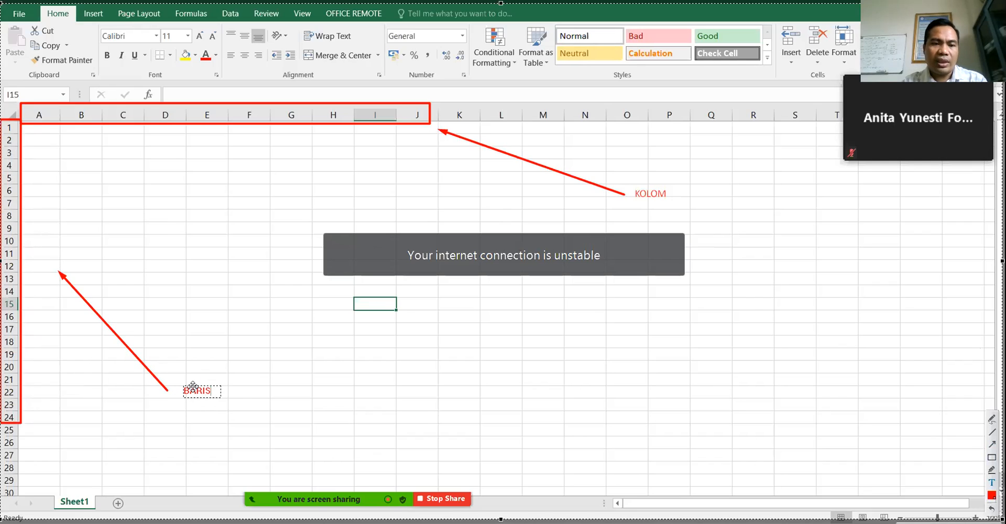
pyautogui.write('/ROW')
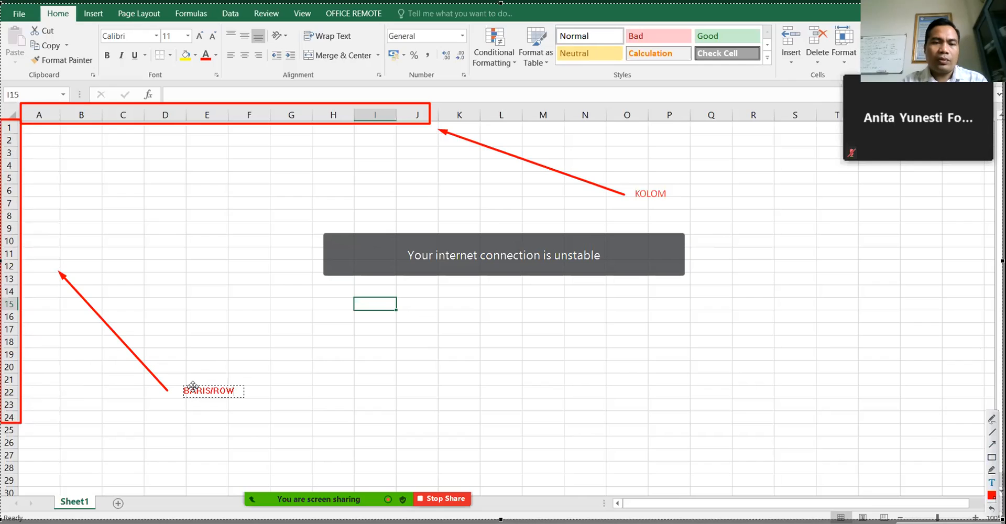
pyautogui.click(635, 208)
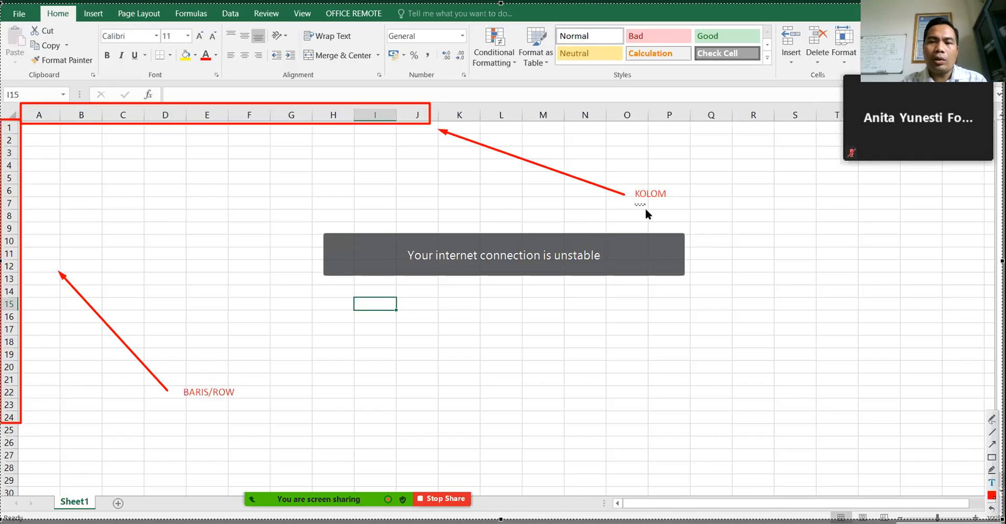
pyautogui.click(636, 207)
pyautogui.write('COLUMN')
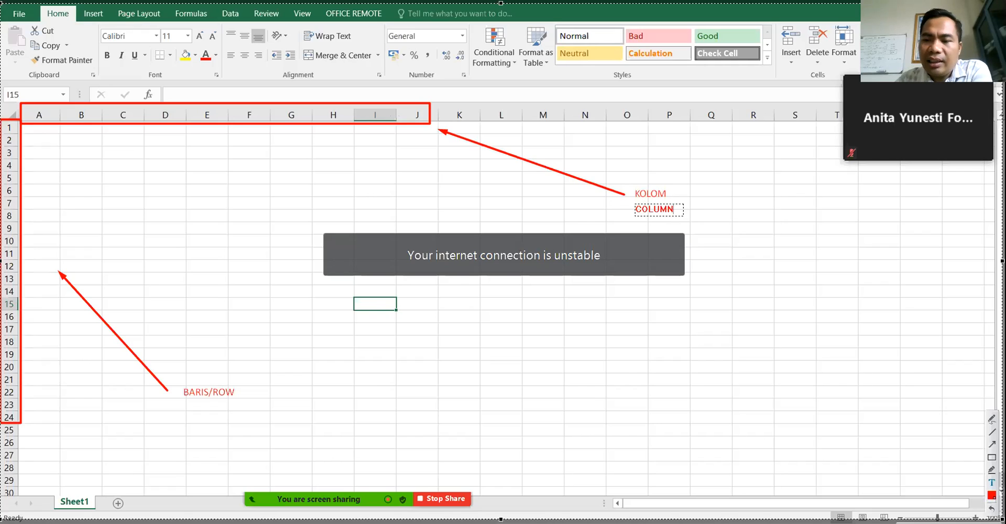
# - Box cell I15 in red with arrows from column I and row 15
pyautogui.click(528, 385)
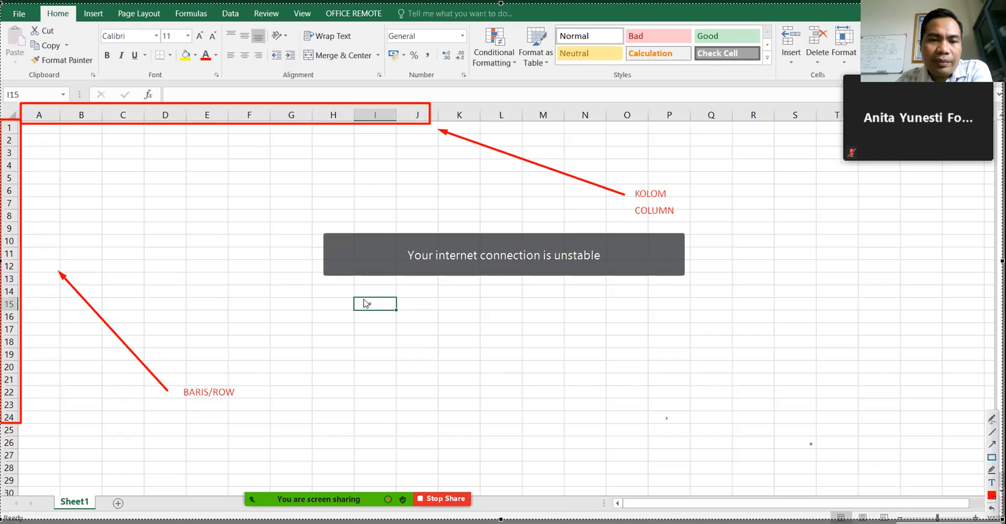
pyautogui.press('Escape')
pyautogui.moveTo(351, 296); pyautogui.dragTo(400, 311)
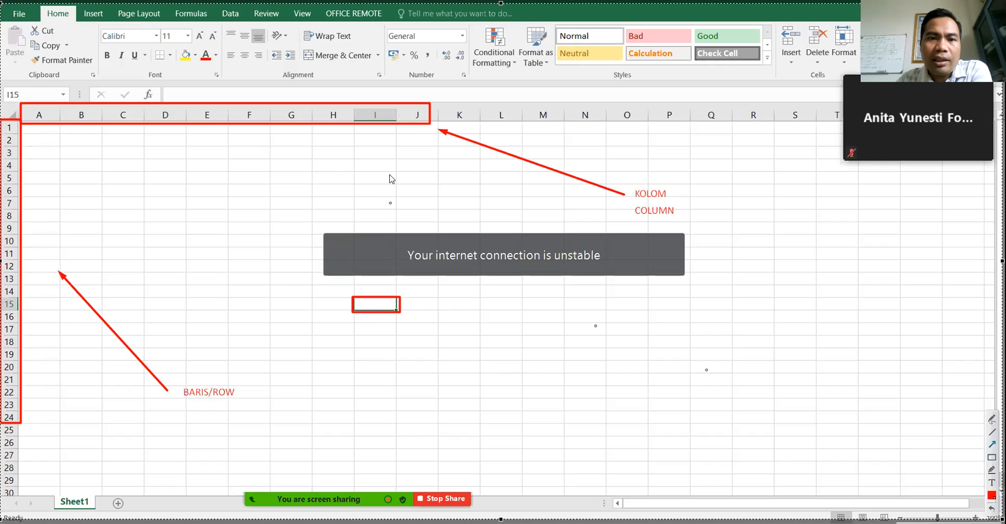
pyautogui.moveTo(379, 130); pyautogui.dragTo(373, 289)
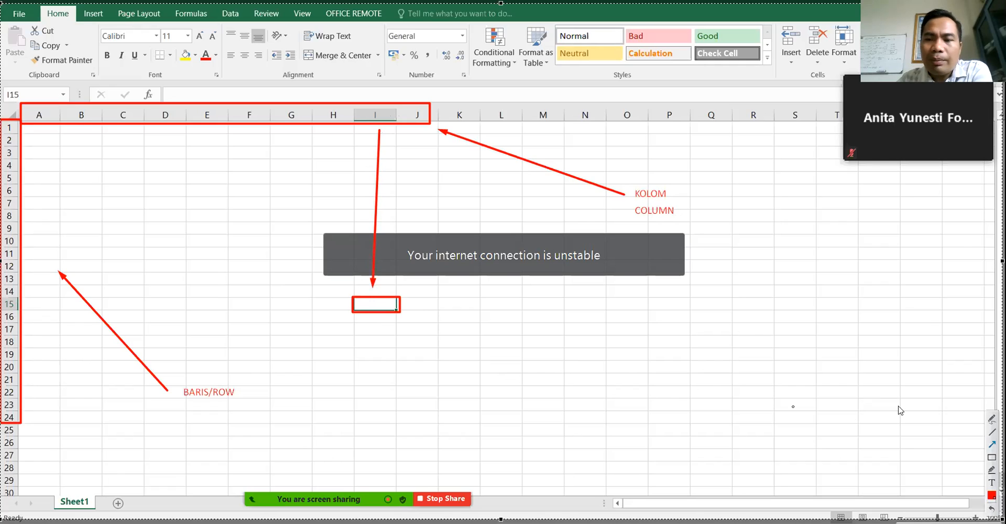
pyautogui.moveTo(46, 302)
pyautogui.mouseDown()
pyautogui.moveTo(32, 304)
pyautogui.moveTo(338, 308)
pyautogui.mouseUp()
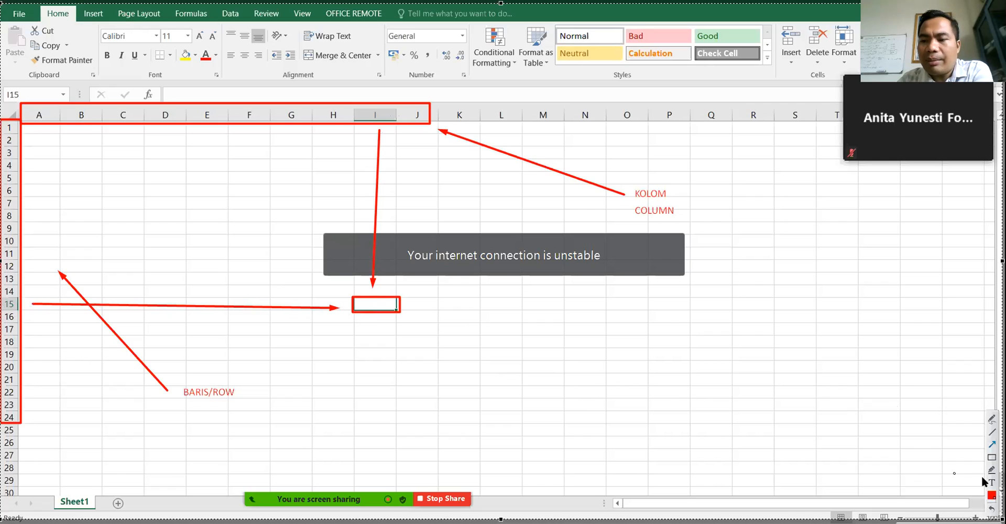
# - Label the I15 box 'CELL' and recolour the label blue
pyautogui.moveTo(368, 303); pyautogui.dragTo(378, 304)
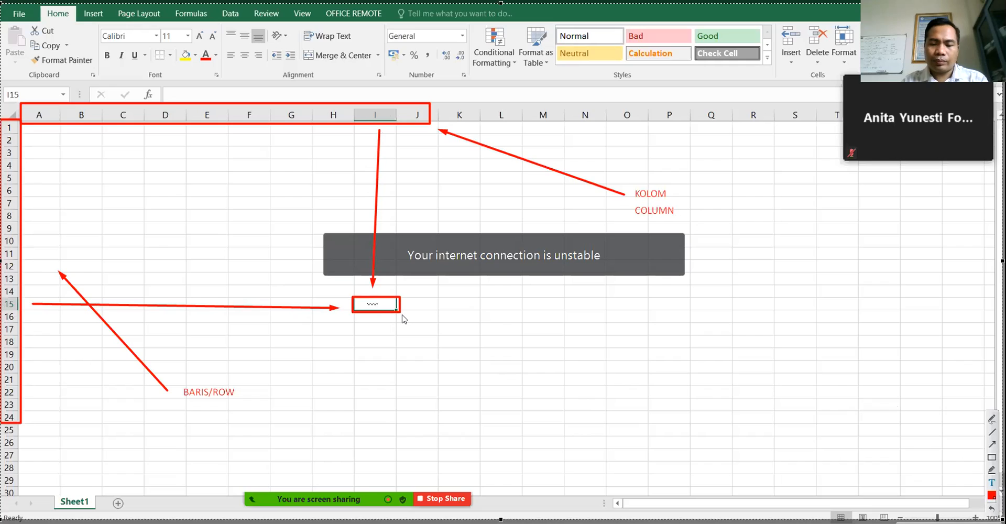
pyautogui.press('Return')
pyautogui.press('Return')
pyautogui.press('Return')
pyautogui.write('C')
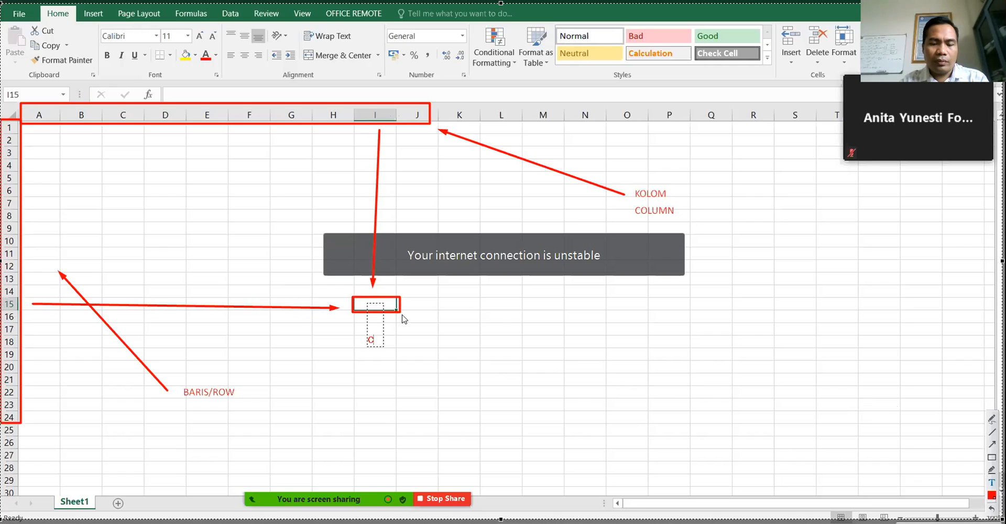
pyautogui.write('ELL')
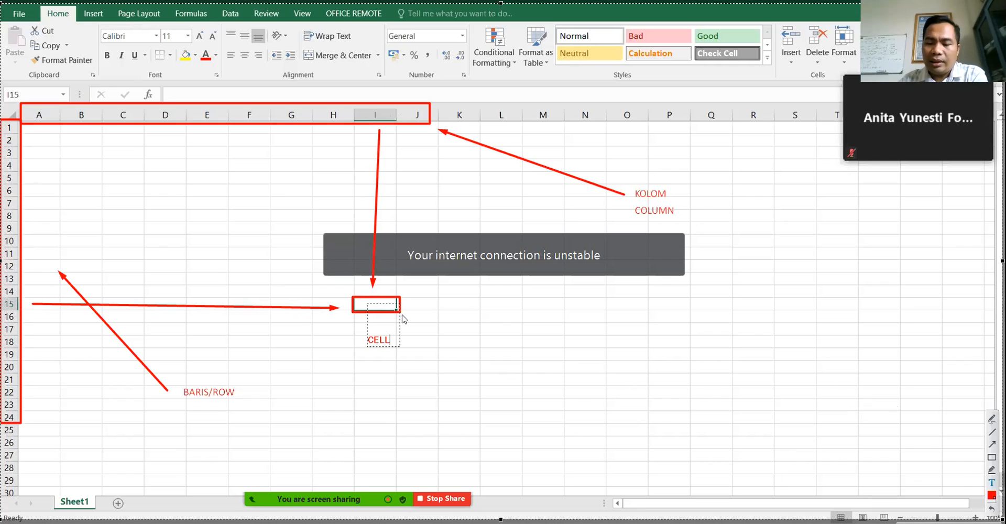
pyautogui.press('Left')
pyautogui.press('Left')
pyautogui.press('Left')
pyautogui.press('BackSpace')
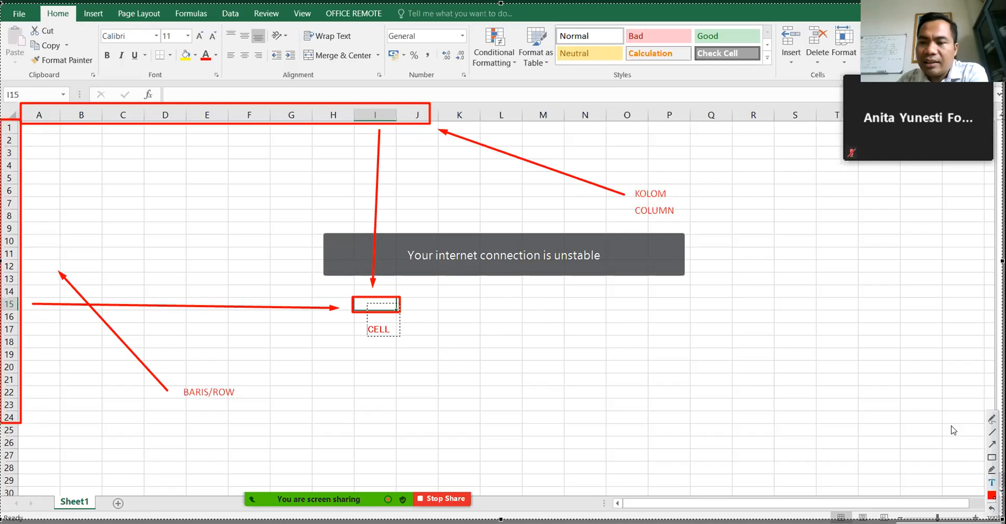
pyautogui.click(992, 495)
pyautogui.click(930, 387)
pyautogui.click(870, 503)
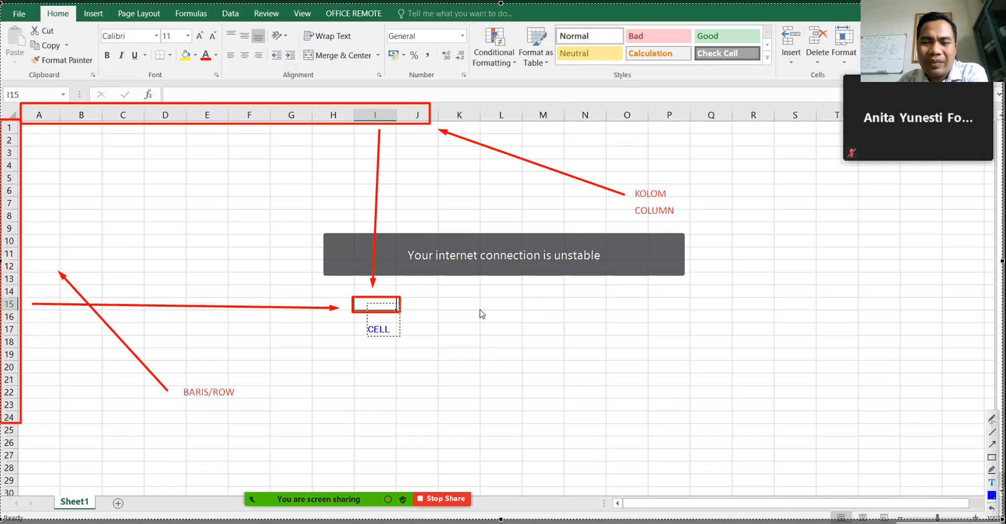
pyautogui.click(533, 349)
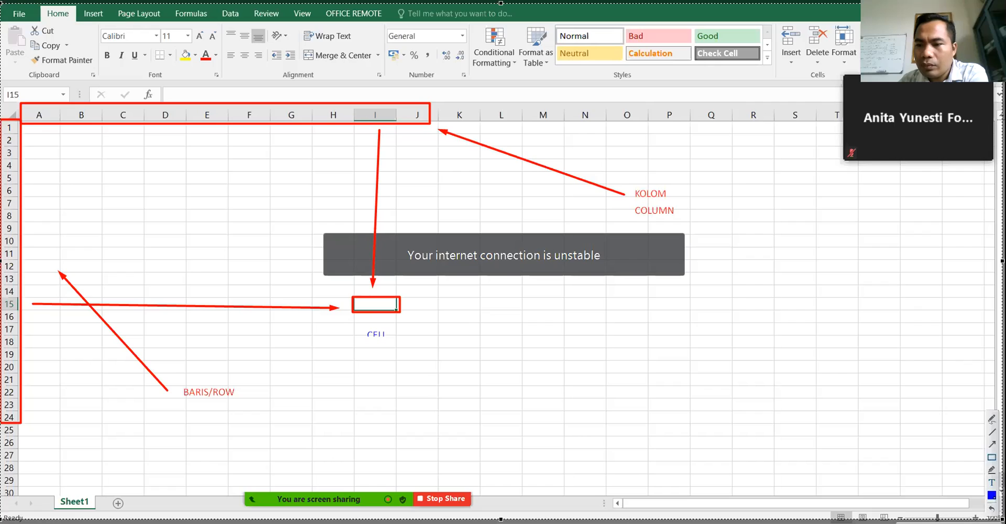
# - Draw a blue box over L15:O21 labelled RANGE, and label the red cell box I15
pyautogui.moveTo(480, 312)
pyautogui.mouseDown()
pyautogui.moveTo(579, 332)
pyautogui.moveTo(601, 344)
pyautogui.moveTo(609, 374)
pyautogui.moveTo(651, 389)
pyautogui.mouseUp()
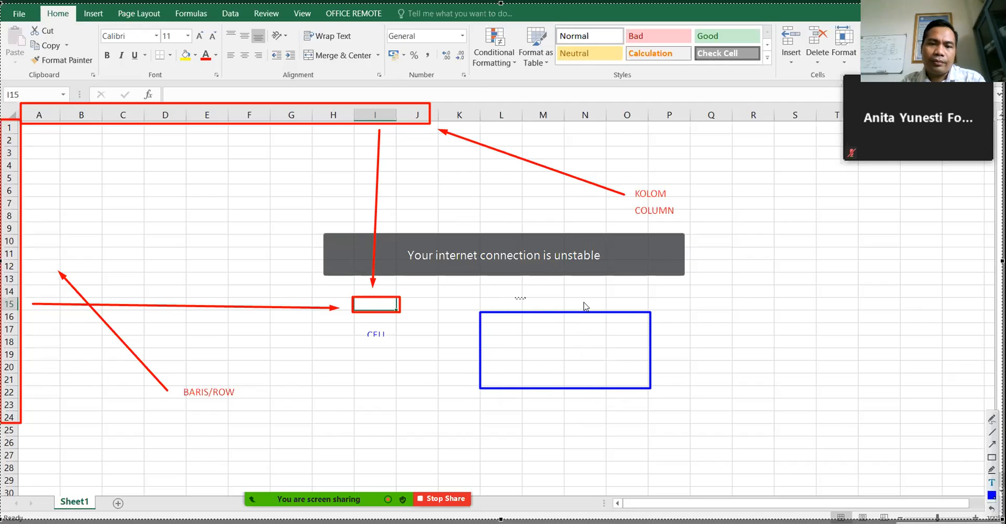
pyautogui.write('RANGE')
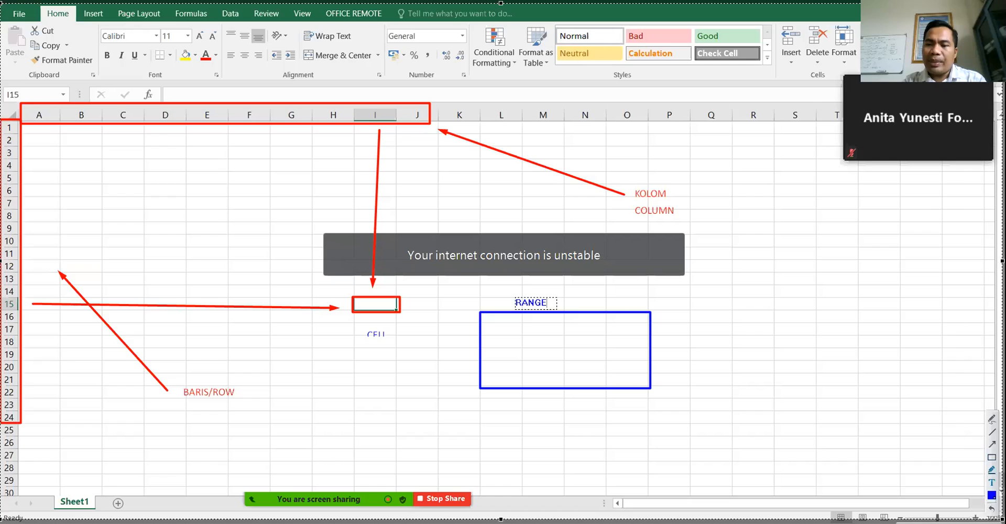
pyautogui.click(765, 415)
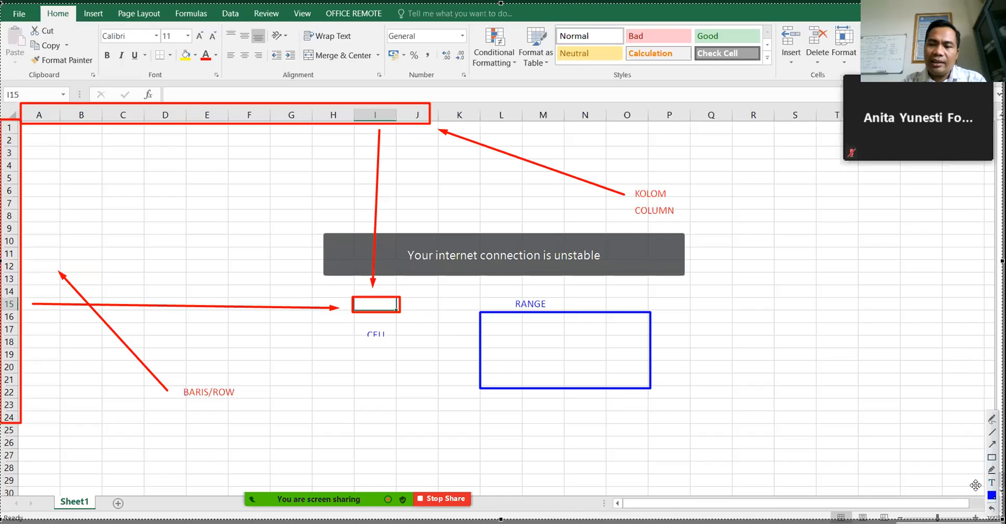
pyautogui.click(409, 298)
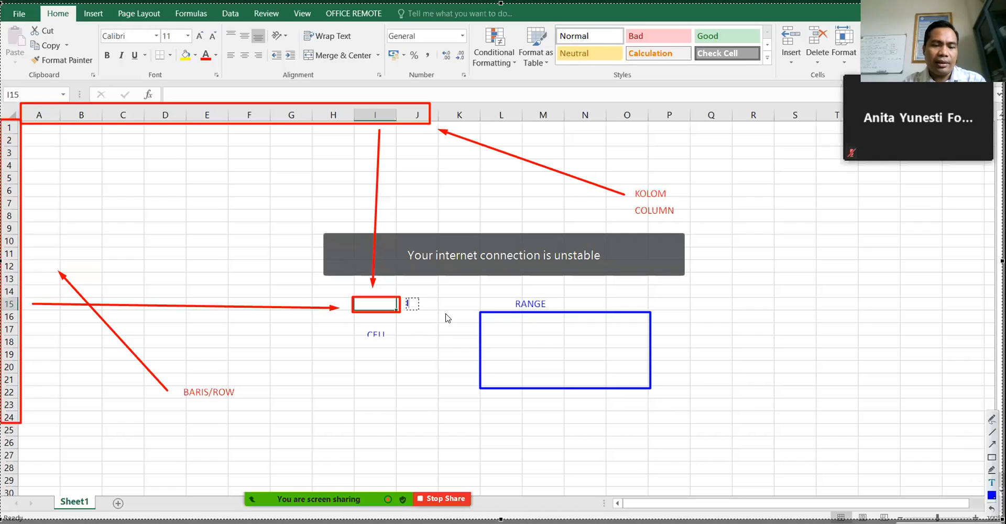
pyautogui.write('I15')
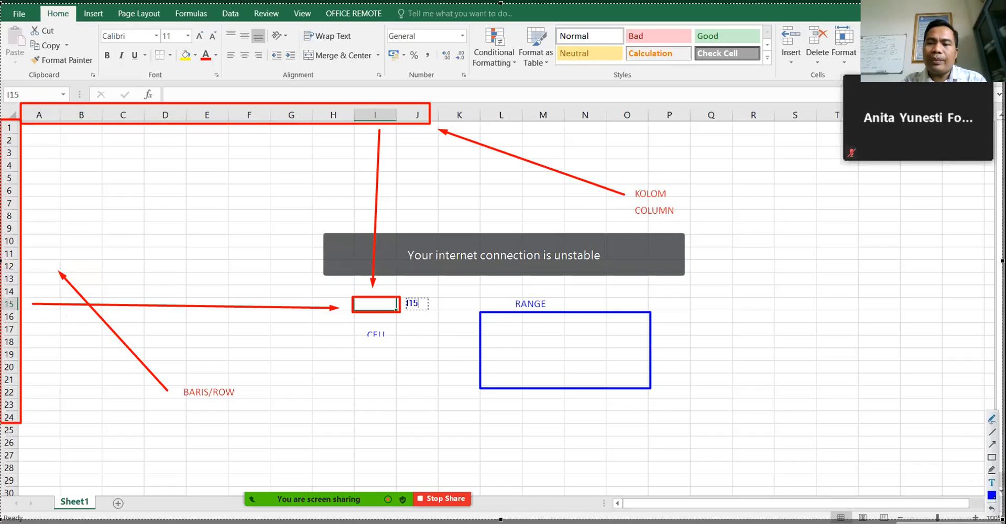
# - Draw blue arrows from column F and row 6, label the box F6, and write L15:O21 in the range
pyautogui.click(992, 445)
pyautogui.moveTo(244, 123); pyautogui.dragTo(248, 185)
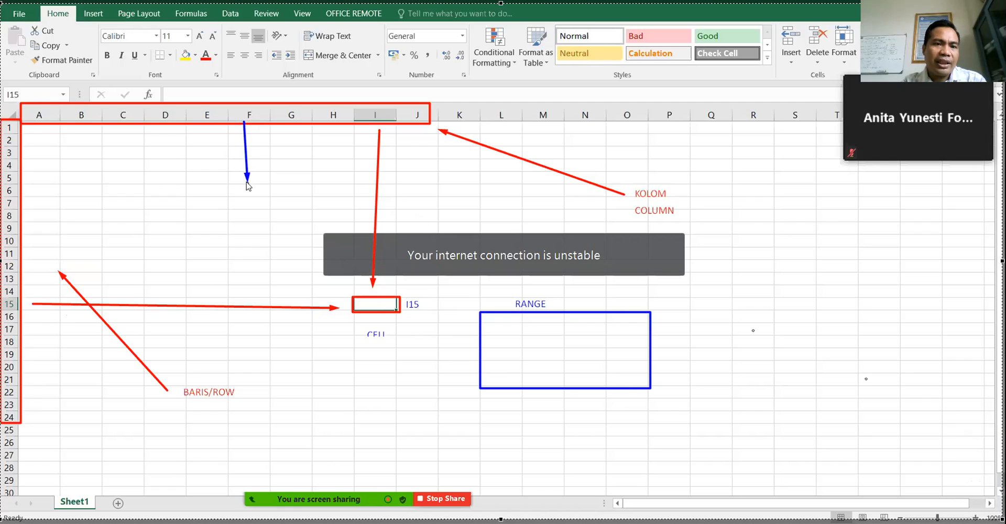
pyautogui.moveTo(22, 189)
pyautogui.mouseDown()
pyautogui.moveTo(173, 196)
pyautogui.moveTo(217, 187)
pyautogui.moveTo(272, 198)
pyautogui.mouseUp()
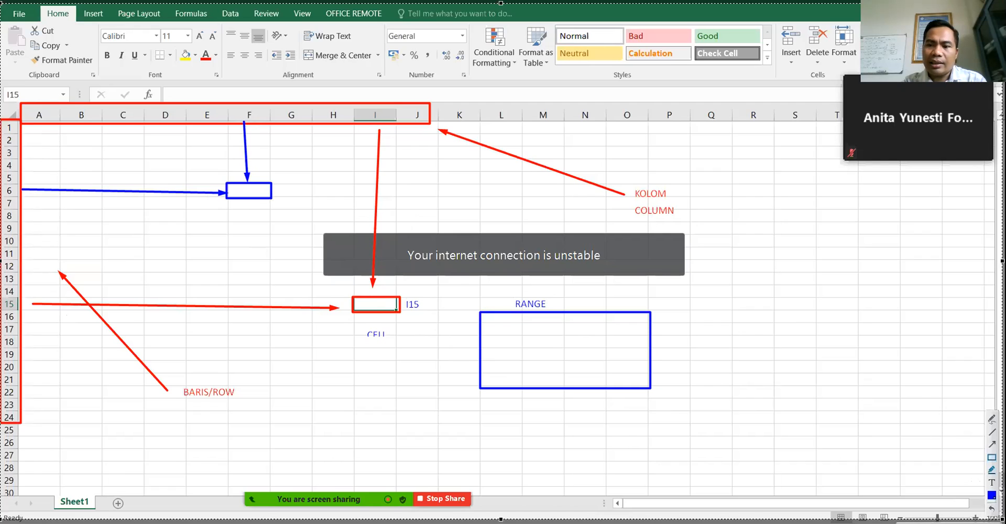
pyautogui.click(232, 187)
pyautogui.write('F6')
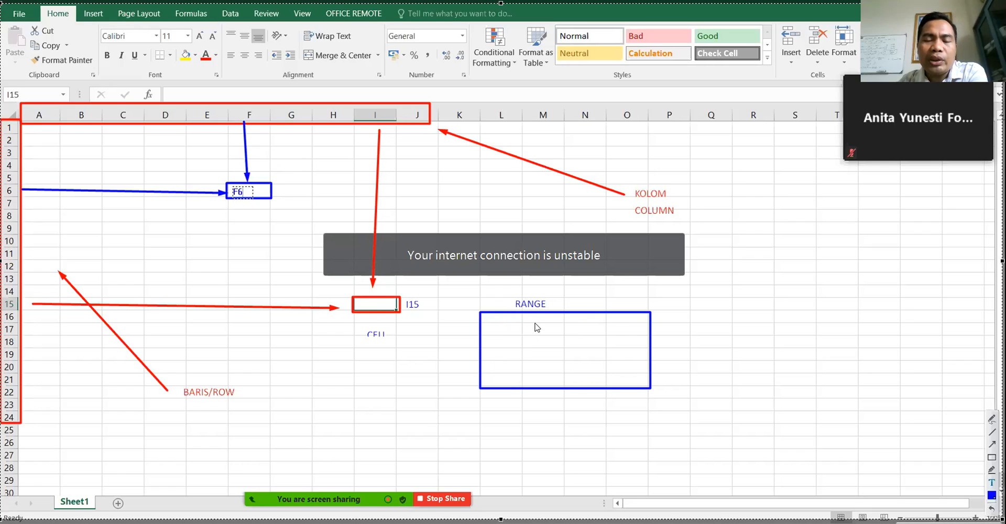
pyautogui.click(500, 325)
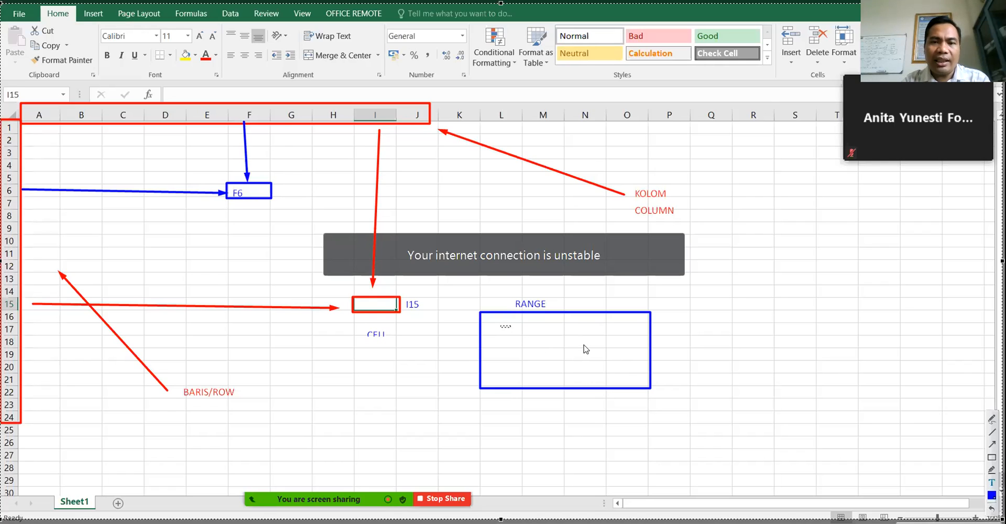
pyautogui.write('L15:')
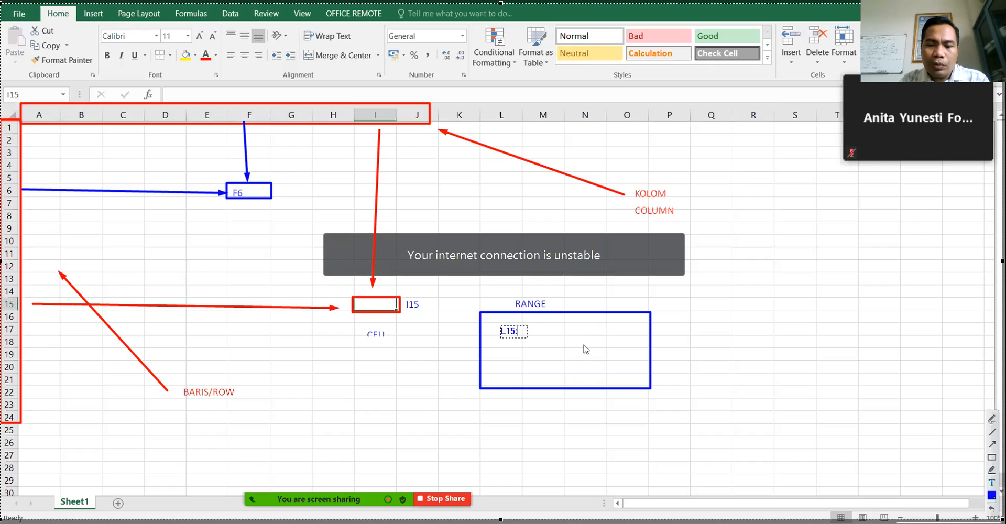
pyautogui.write('O')
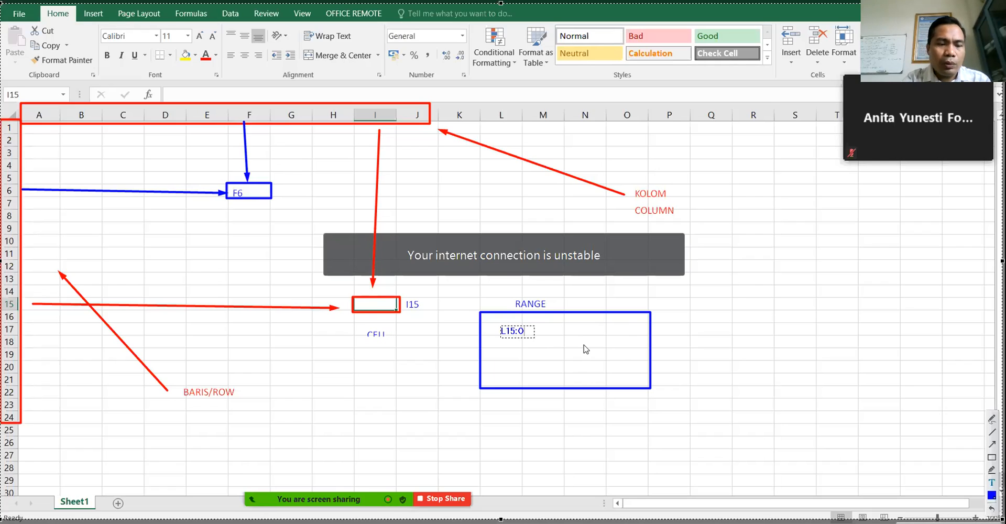
pyautogui.write('21')
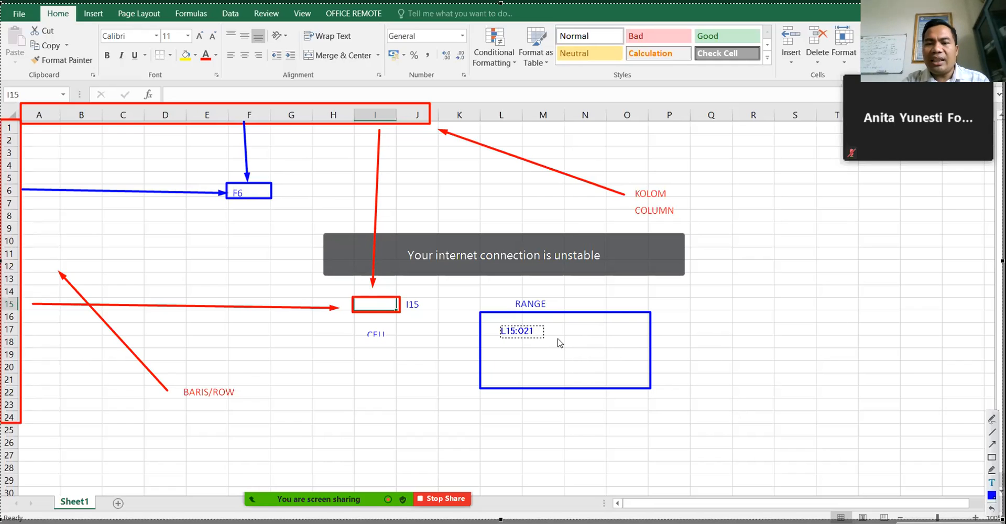
# - Finish the L15:O21 label and switch the annotation colour to green
pyautogui.click(623, 368)
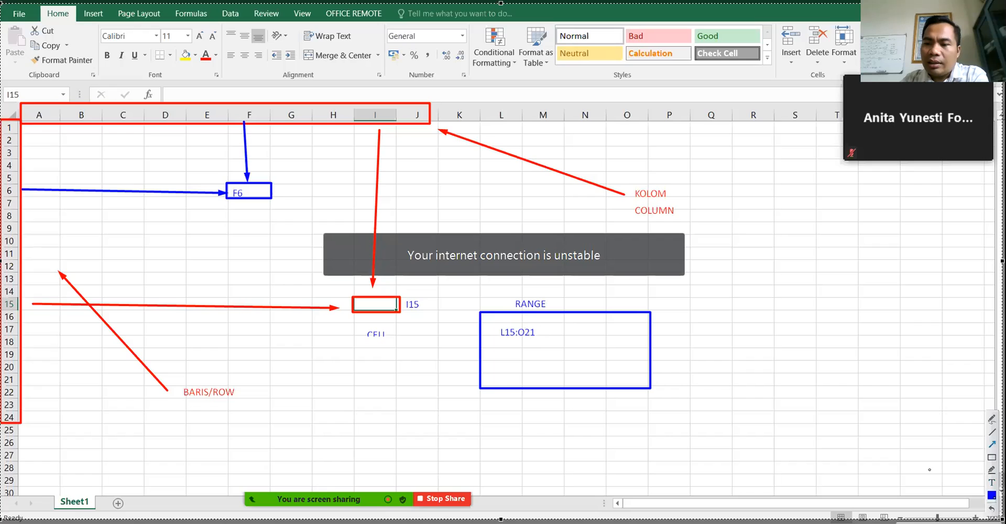
pyautogui.click(992, 495)
pyautogui.click(856, 357)
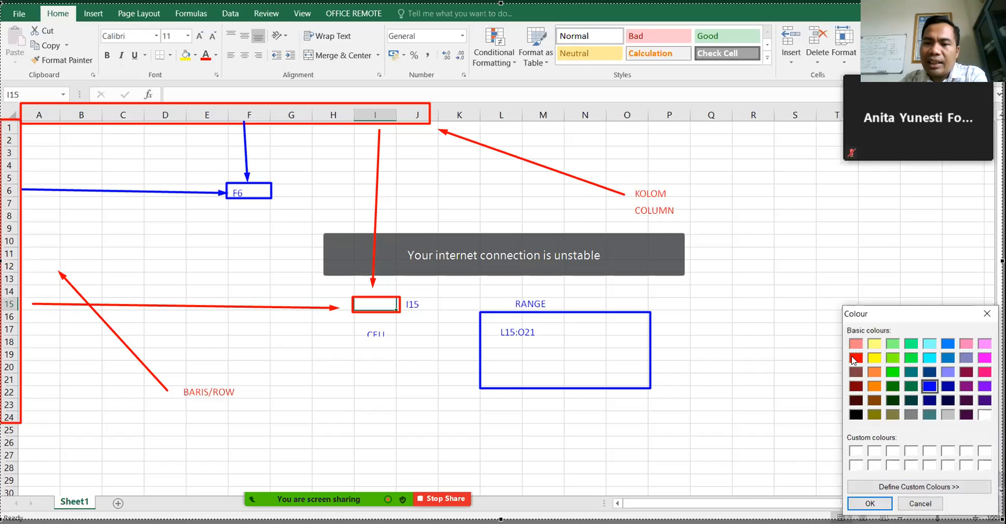
pyautogui.click(870, 503)
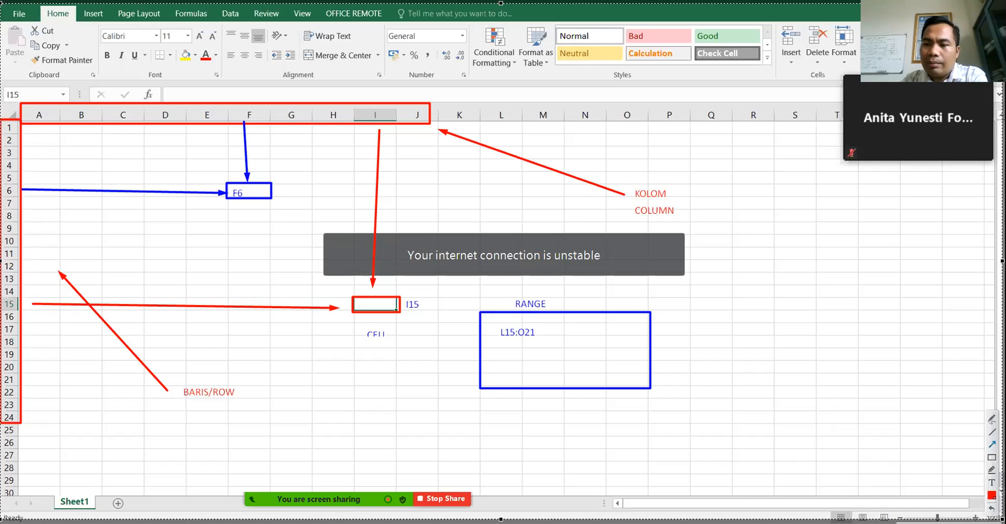
pyautogui.click(992, 495)
pyautogui.click(892, 371)
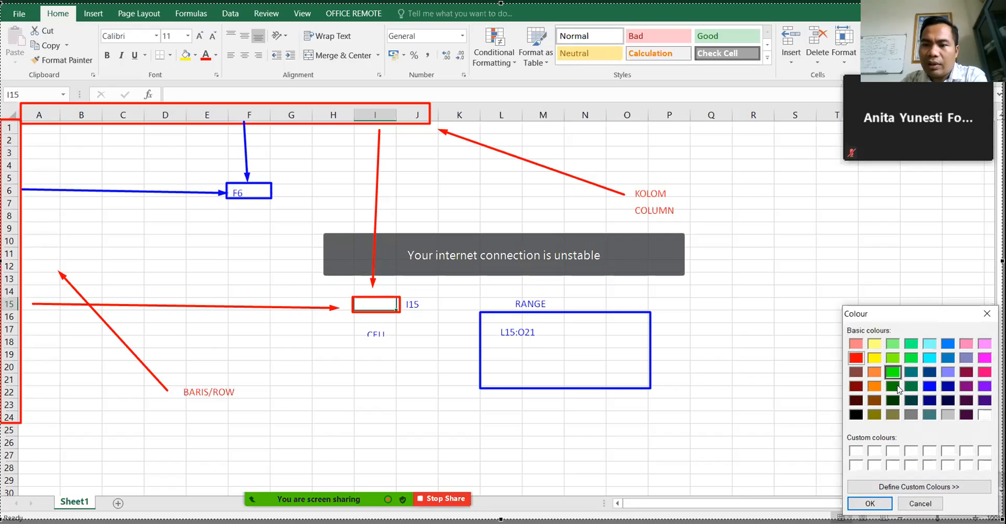
pyautogui.click(870, 503)
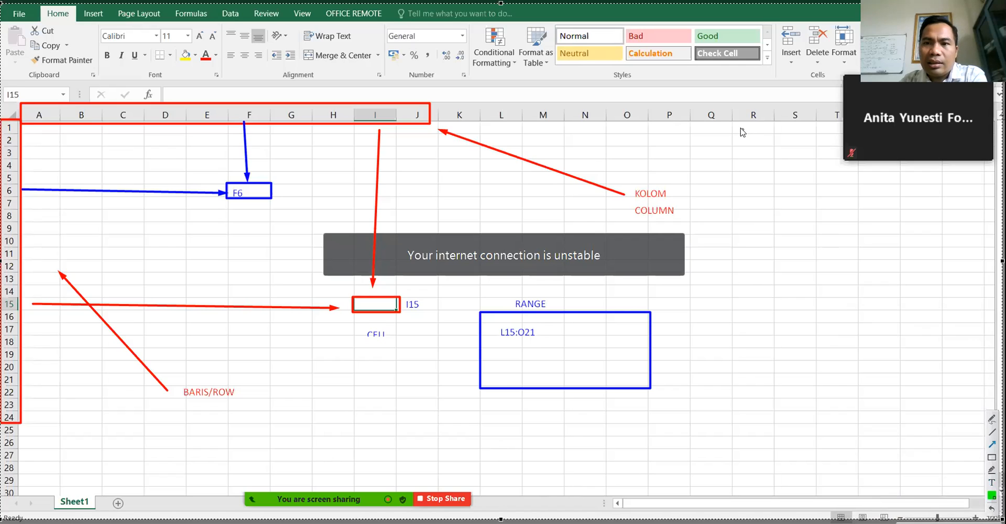
# - Draw a green box around R10:S15 labelled RANGE, with R10:S15 typed inside
pyautogui.moveTo(732, 123); pyautogui.dragTo(782, 127)
pyautogui.hotkey('ctrl', 'z')
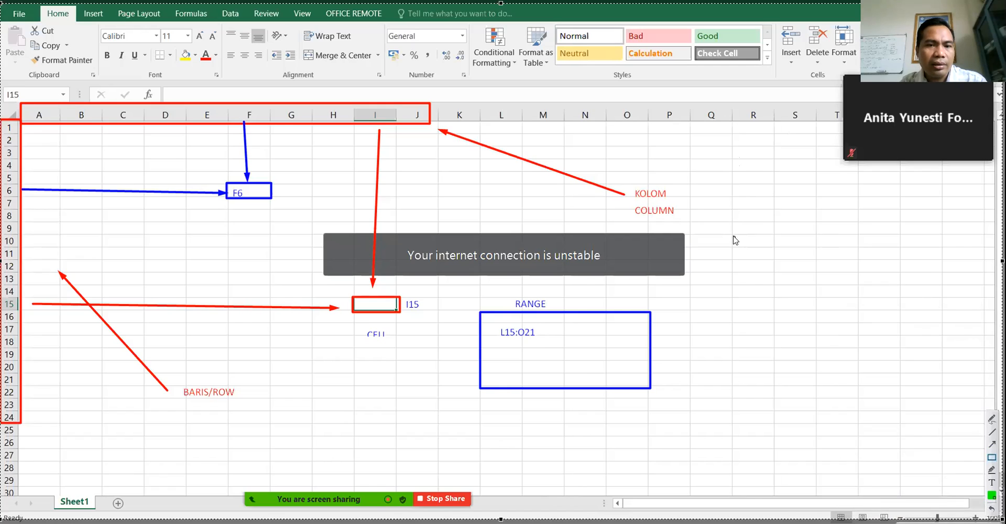
pyautogui.moveTo(732, 234)
pyautogui.mouseDown()
pyautogui.moveTo(810, 234)
pyautogui.moveTo(818, 296)
pyautogui.mouseUp()
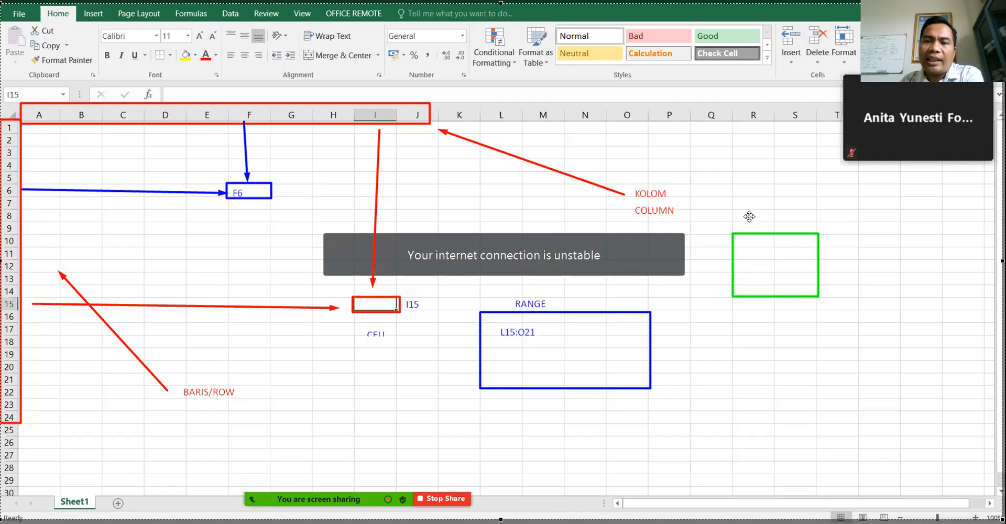
pyautogui.write('RANGE')
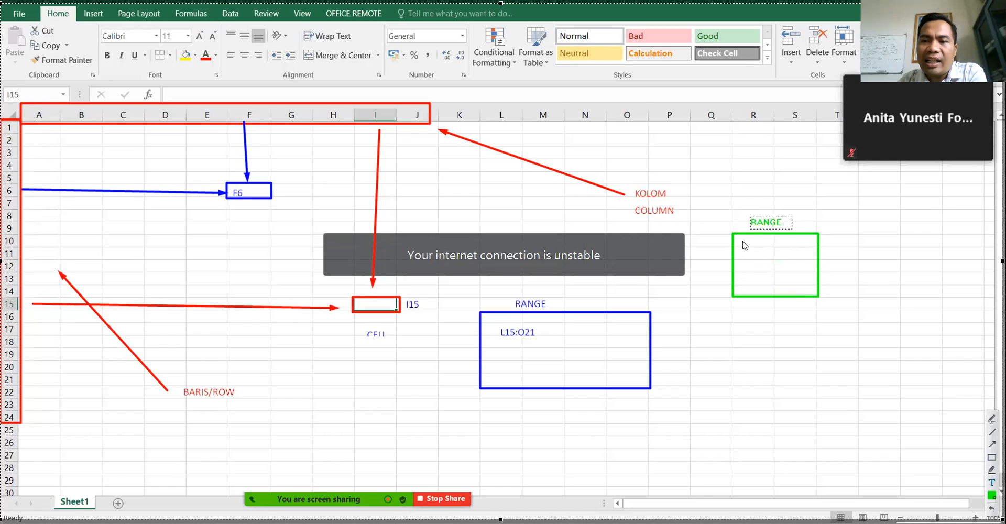
pyautogui.click(744, 242)
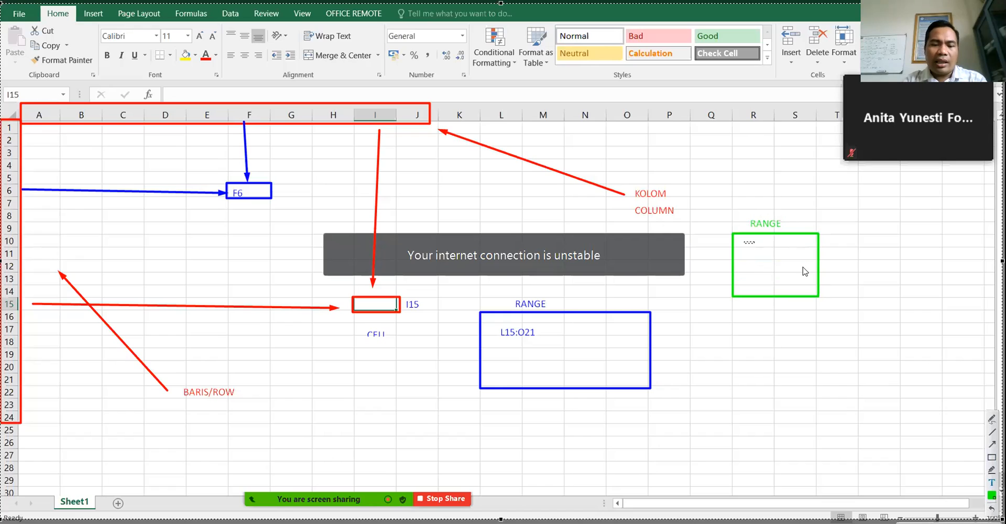
pyautogui.write('R10')
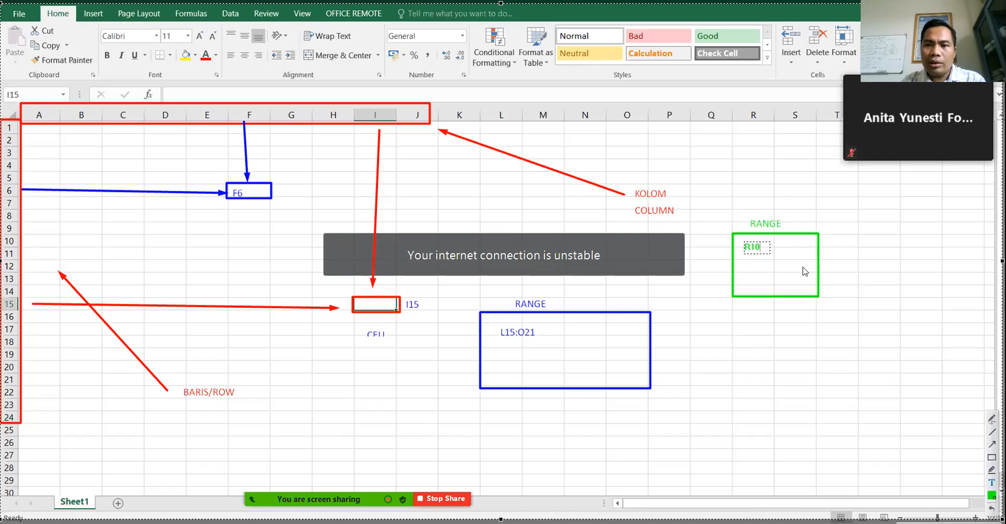
pyautogui.write(':')
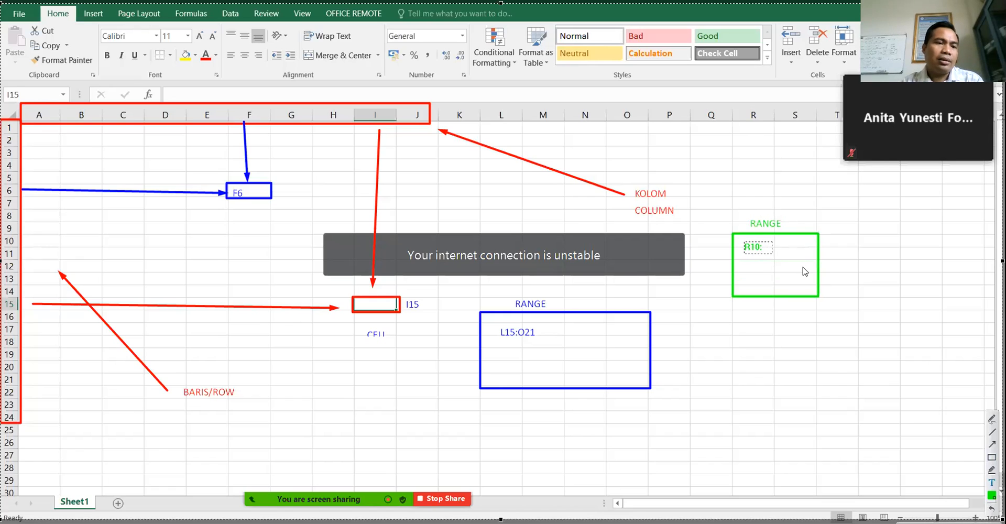
pyautogui.write('S15')
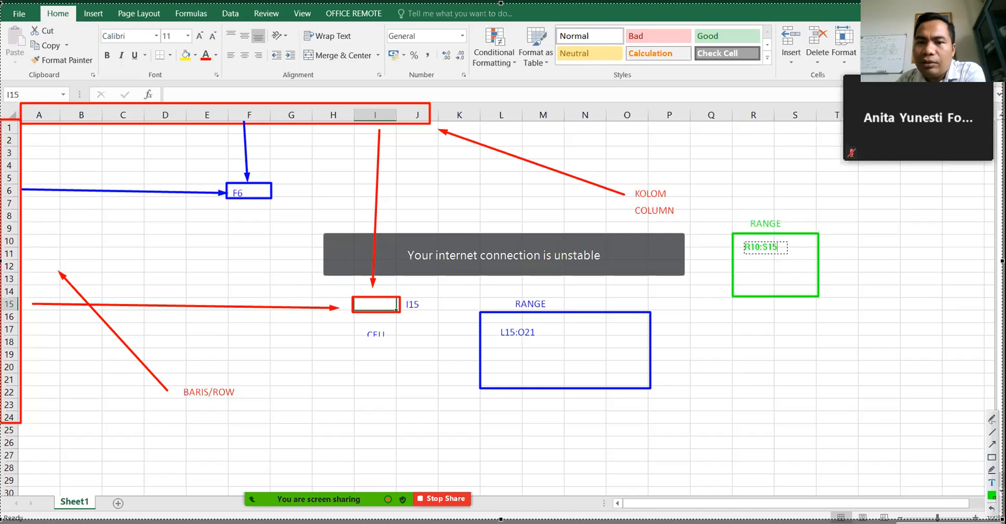
# - Recolour the R10:S15 label red and commit it
pyautogui.click(992, 495)
pyautogui.click(856, 358)
pyautogui.click(869, 503)
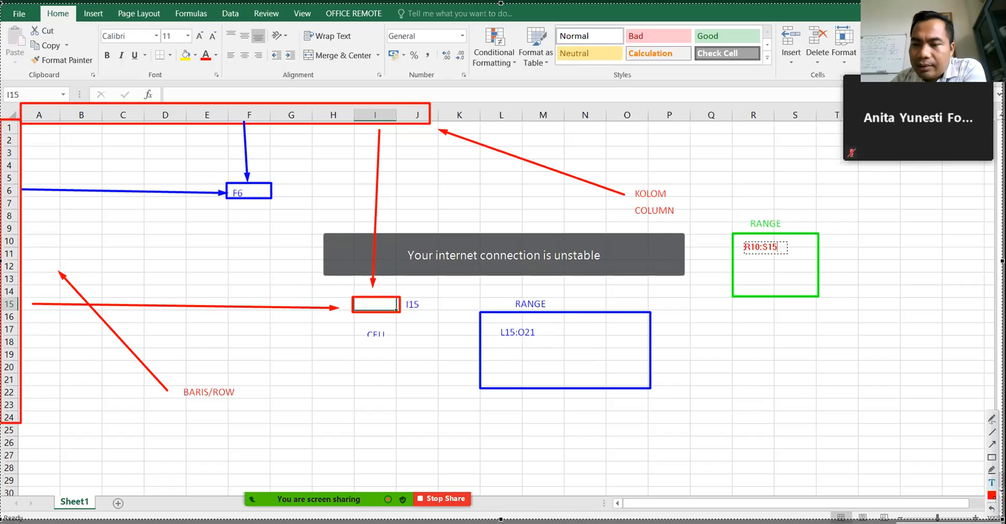
pyautogui.press('Return')
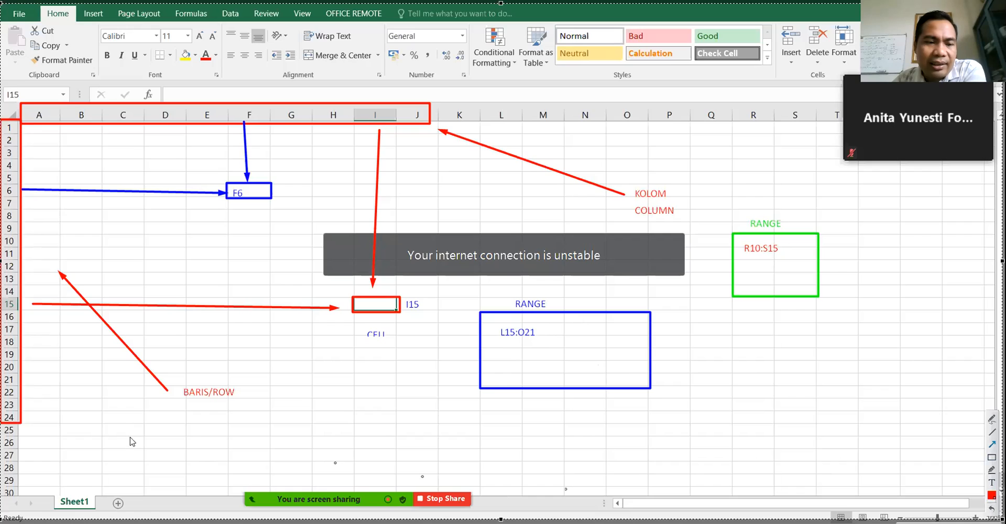
# - Point a red arrow labelled WORKSHEET at the Sheet1 tab, then save the screen as Screenshot_2.jpg
pyautogui.moveTo(194, 457); pyautogui.dragTo(91, 495)
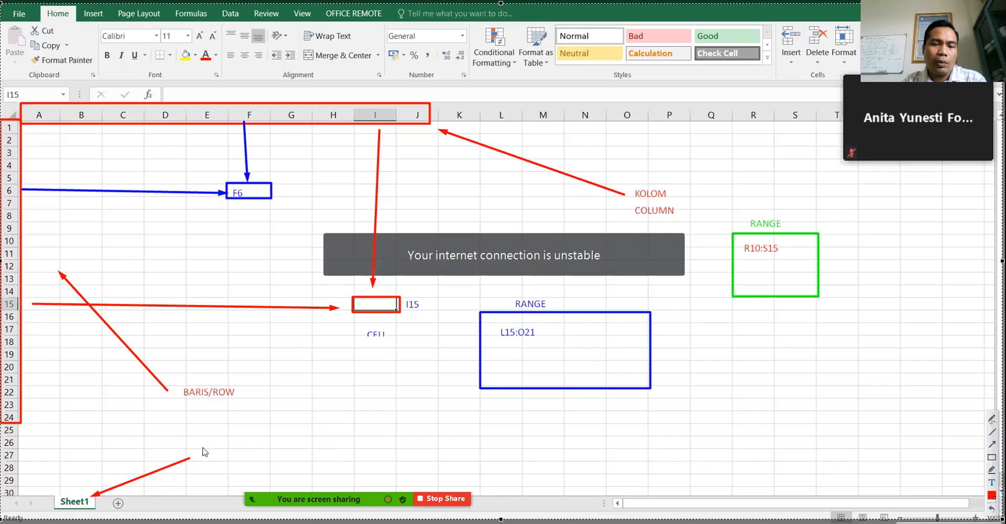
pyautogui.write('WO')
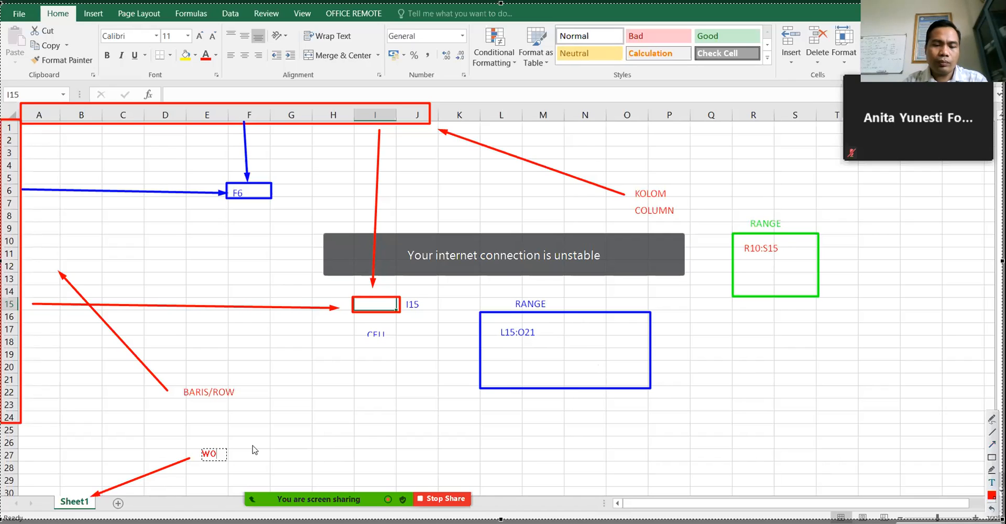
pyautogui.write('RKSHEET')
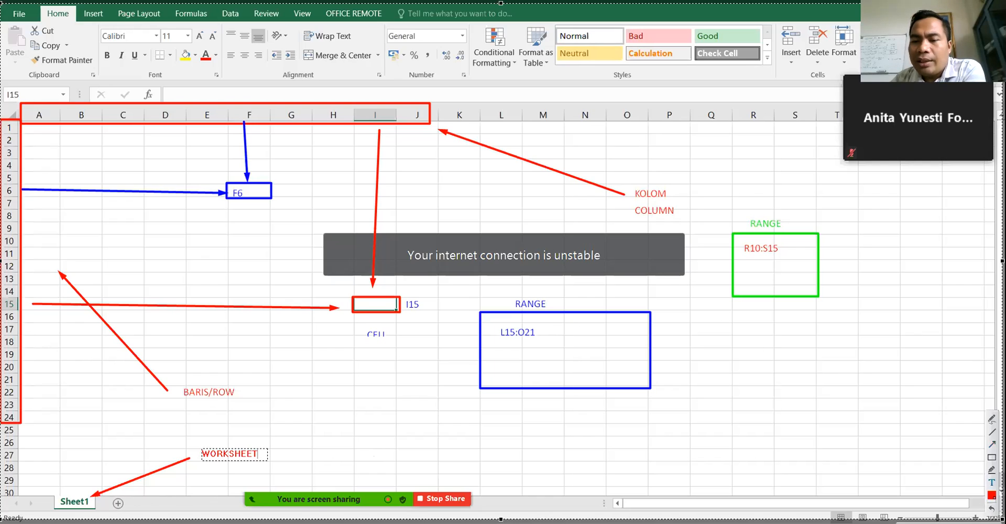
pyautogui.click(978, 523)
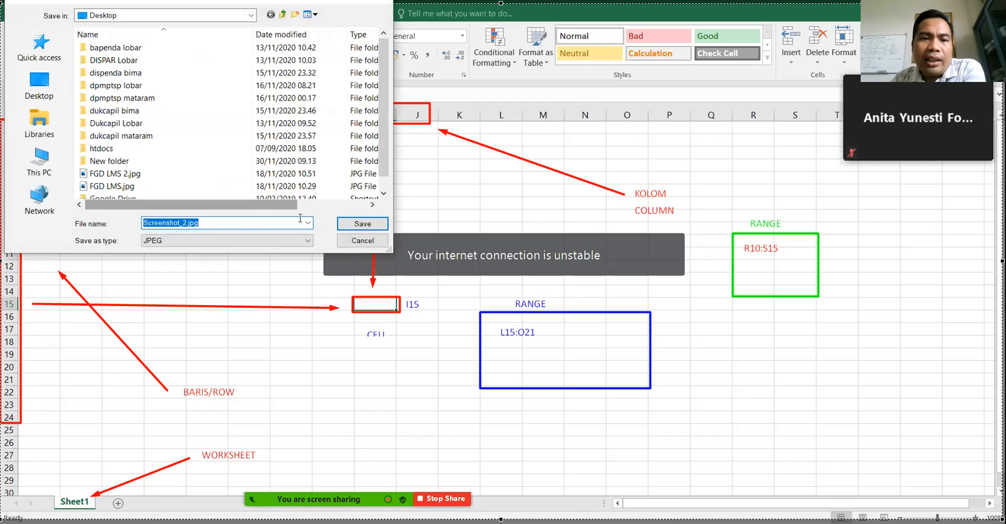
# - Save the annotated screenshot as Screenshot_2.jpg on the Desktop and return to the plain Excel sheet
pyautogui.click(378, 227)
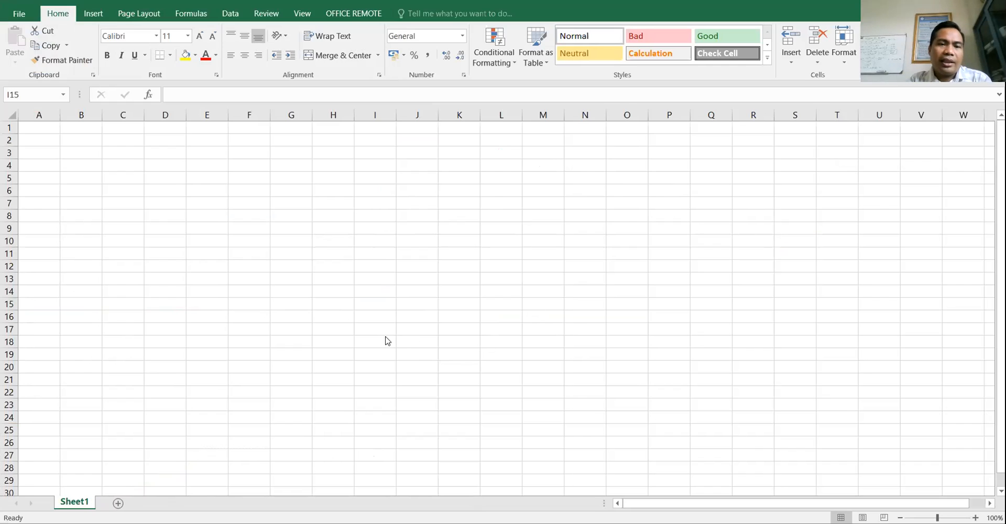
pyautogui.click(98, 429)
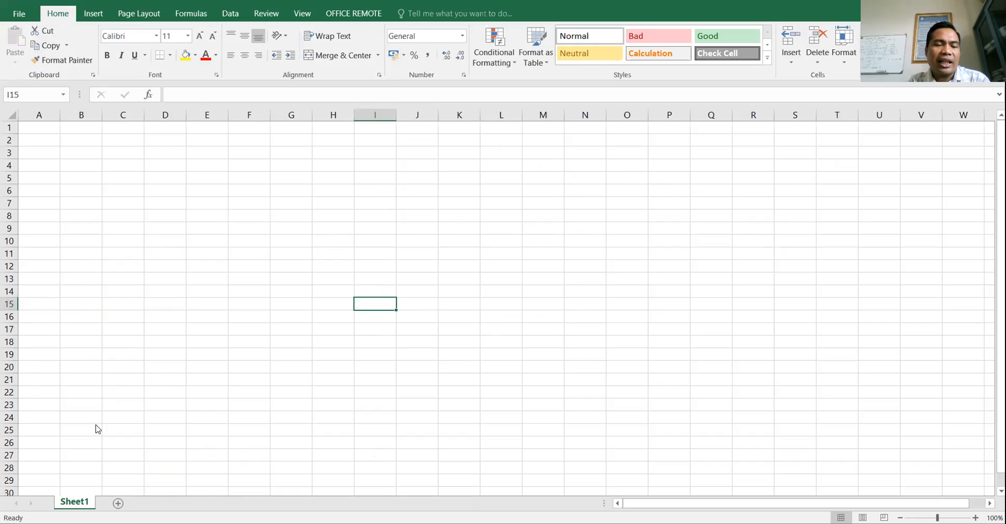
# - Add Sheet2 and Sheet3, then enter 'WORKSHEET 1' in cell C9 of Sheet1
pyautogui.hotkey('shift', 'F11')
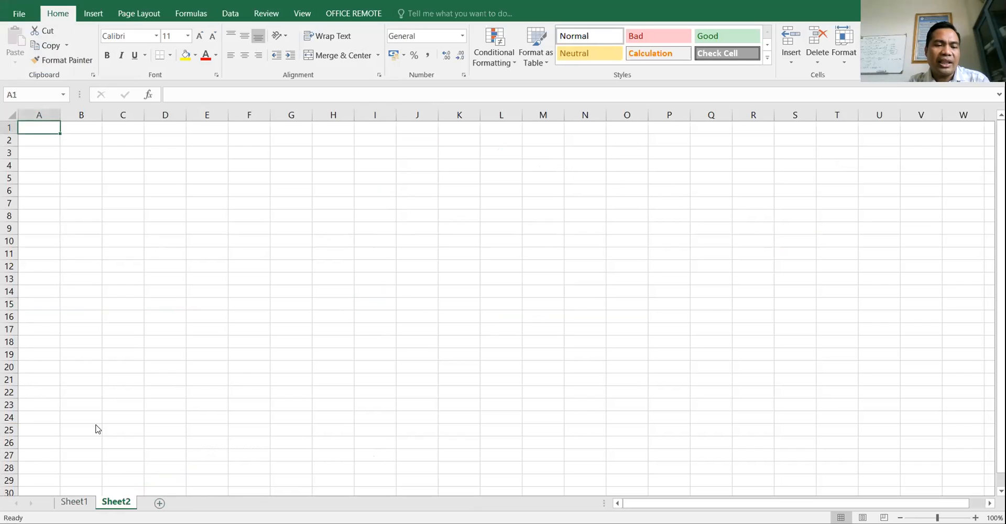
pyautogui.hotkey('shift', 'F11')
pyautogui.hotkey('ctrl', 'pageup')
pyautogui.hotkey('ctrl', 'pageup')
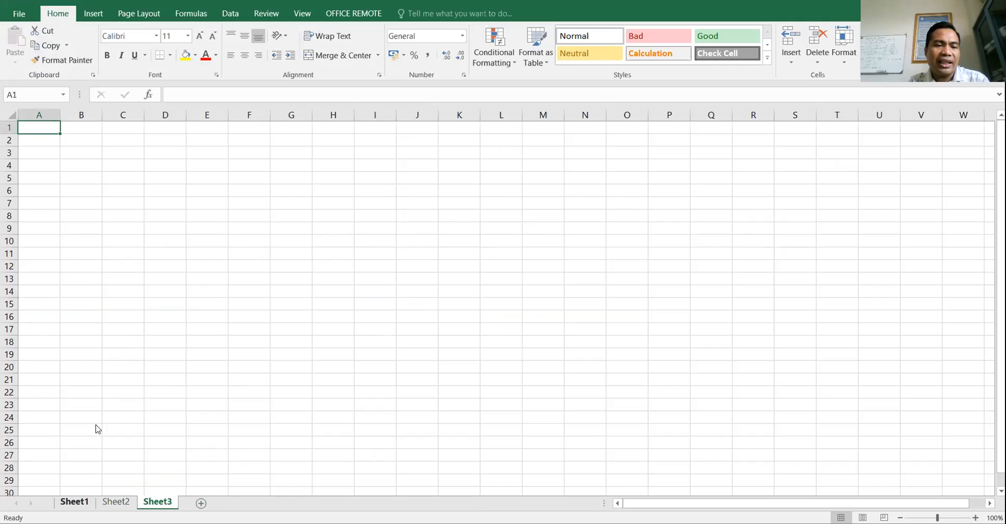
pyautogui.click(108, 234)
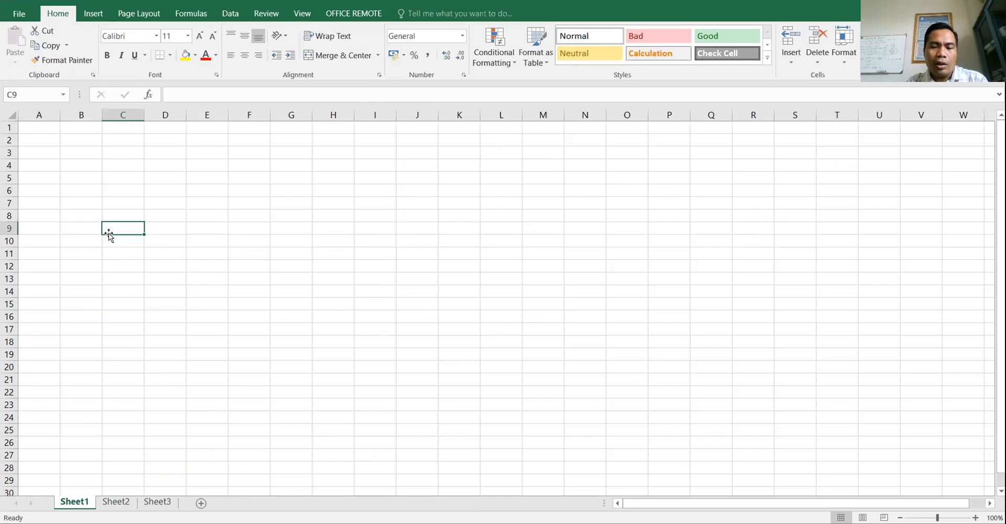
pyautogui.write('WORKSHEET 1')
pyautogui.press('Return')
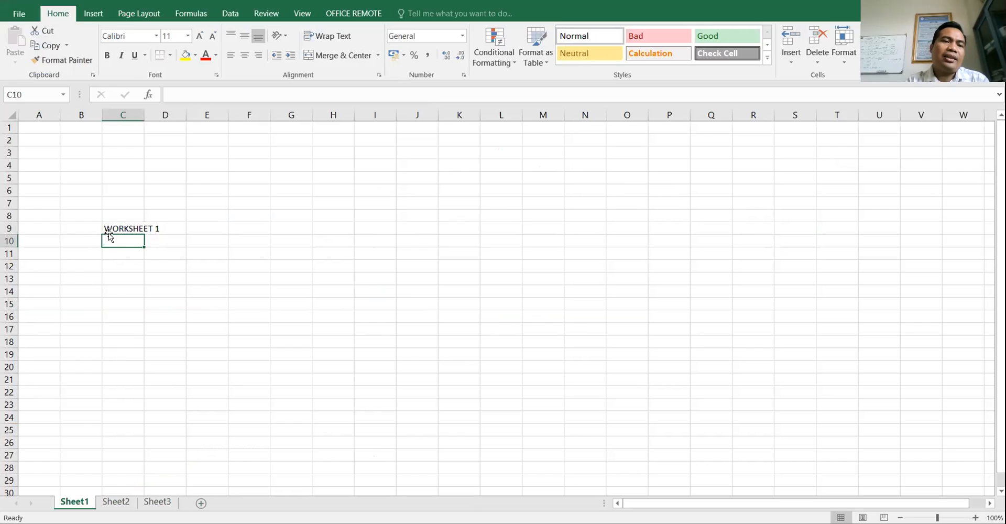
# - Enter 'WORKSHEET 2' in cell C9 of Sheet2, then flip between the sheets to check both
pyautogui.hotkey('ctrl', 'pagedown')
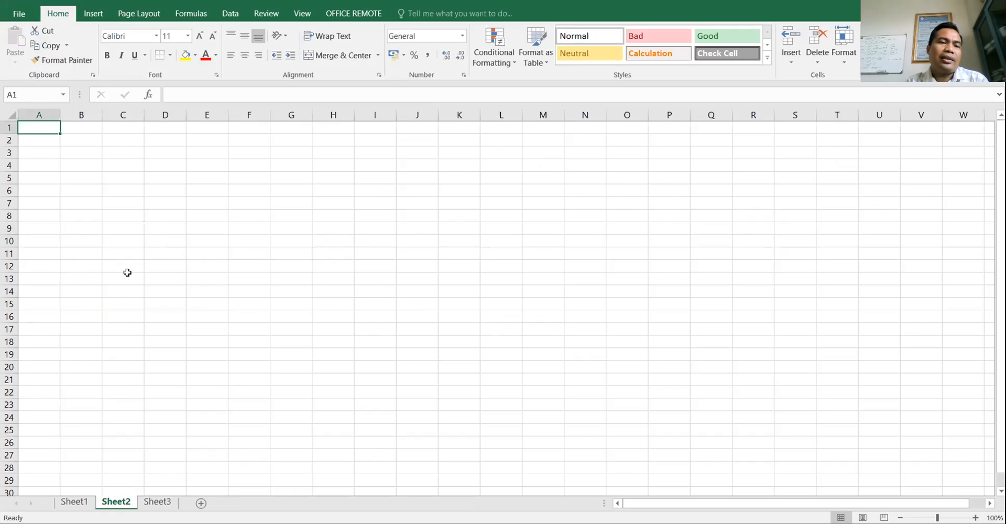
pyautogui.click(122, 229)
pyautogui.write('WORKSHEET 2')
pyautogui.click(145, 282)
pyautogui.hotkey('ctrl', 'pageup')
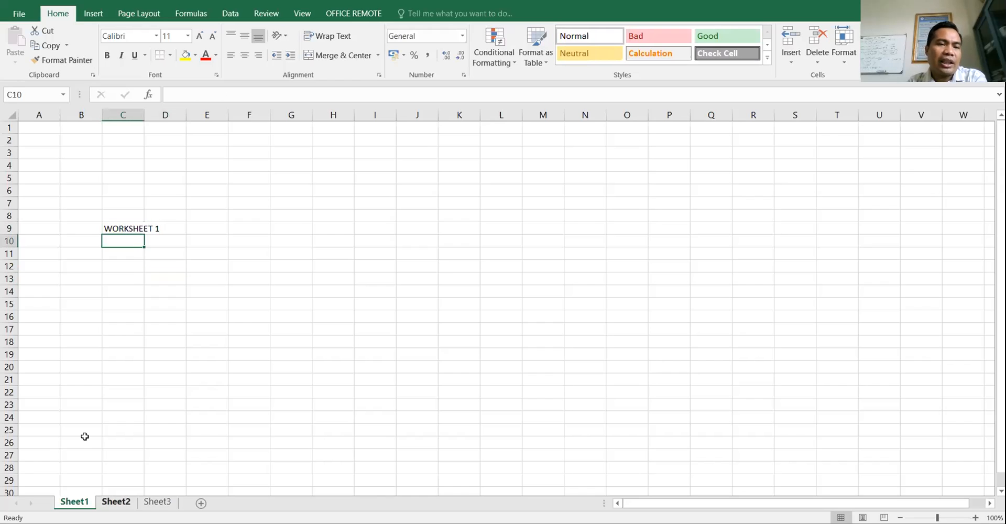
pyautogui.hotkey('ctrl', 'pagedown')
pyautogui.hotkey('ctrl', 'pageup')
pyautogui.hotkey('ctrl', 'pagedown')
pyautogui.hotkey('ctrl', 'pageup')
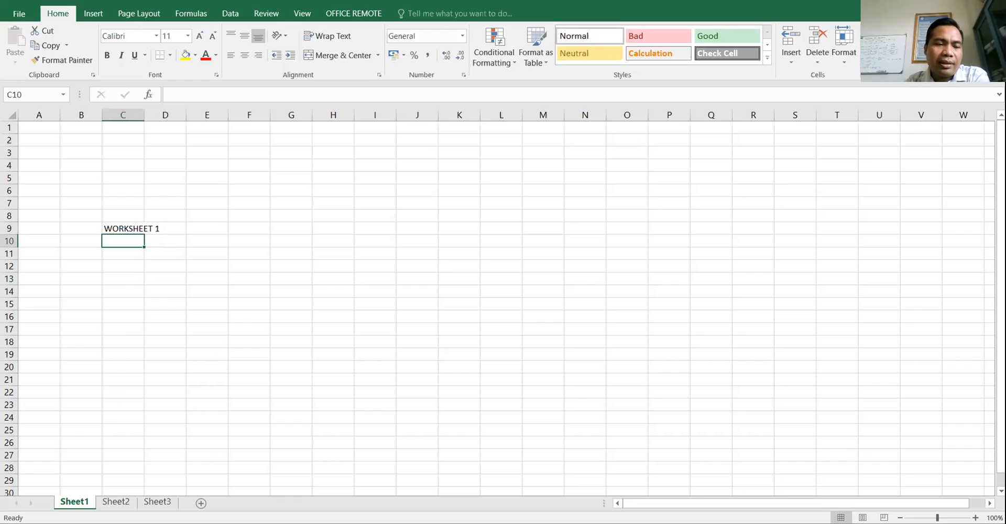
pyautogui.rightClick(71, 502)
# - Rename the Sheet1 tab to DATA MAHASISWA
pyautogui.rightClick(66, 505)
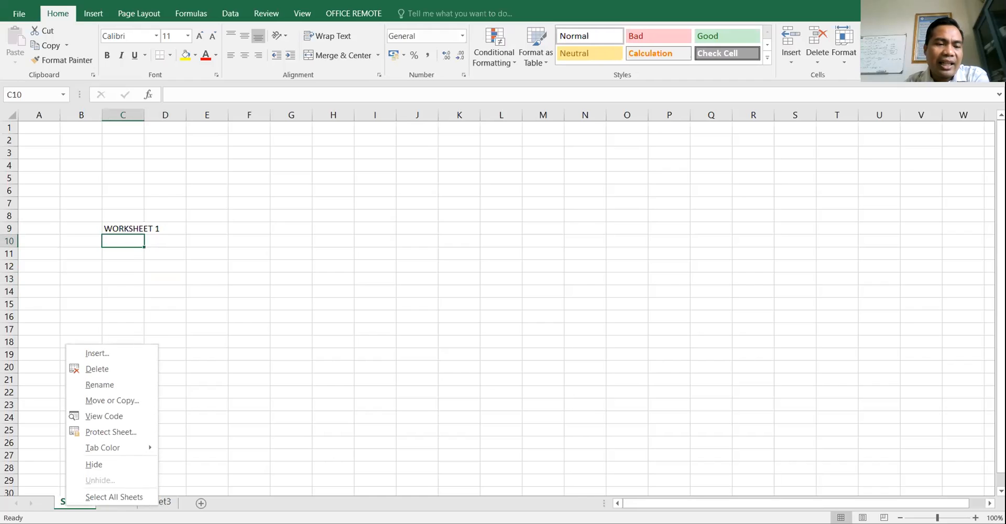
pyautogui.click(106, 384)
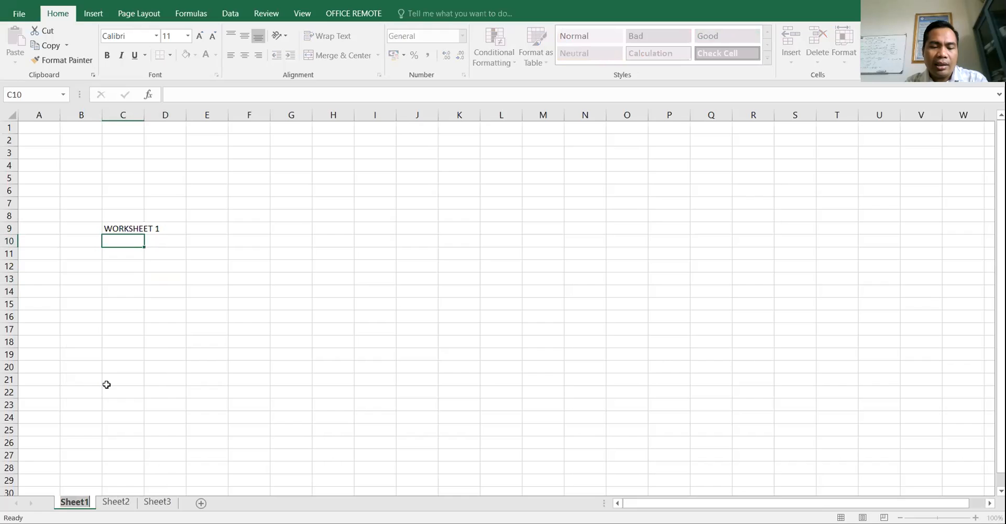
pyautogui.write('DATA')
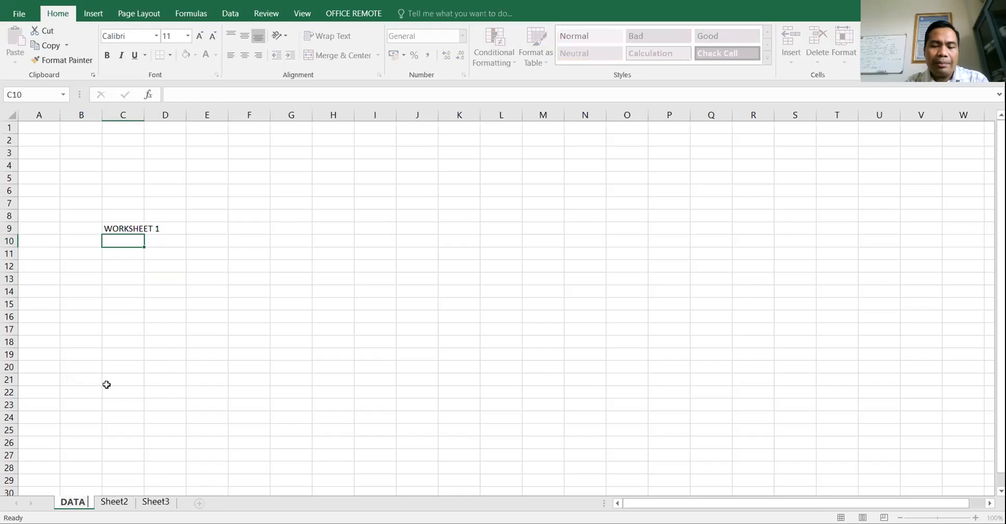
pyautogui.write(' MAHASISWA')
pyautogui.press('Return')
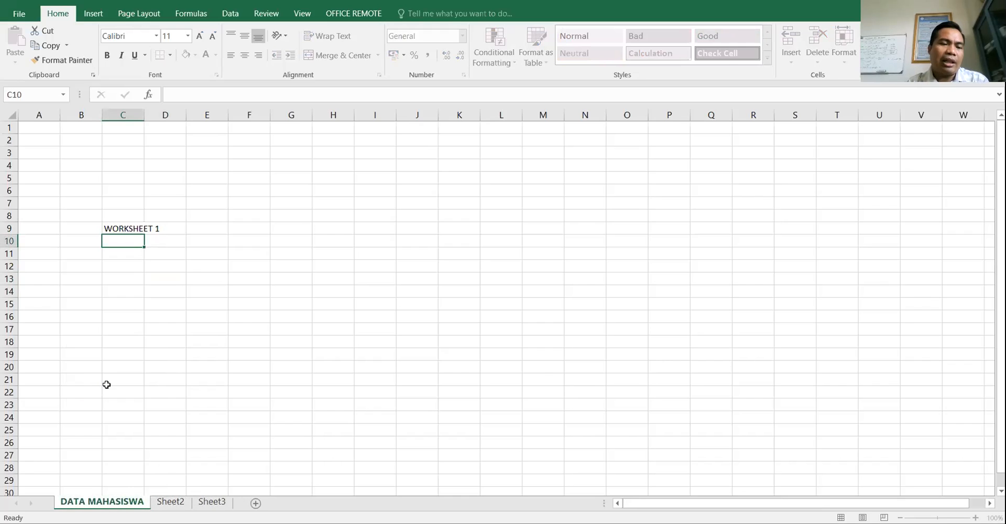
# - Rename Sheet2 to DATA DOSEN and Sheet3 to DATA JURUSAN, then return to DATA MAHASISWA
pyautogui.click(170, 501)
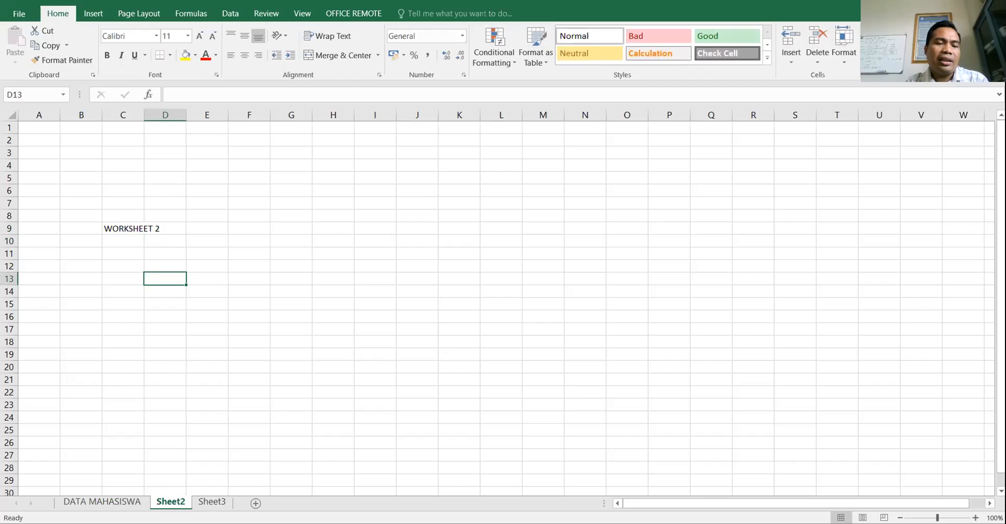
pyautogui.rightClick(176, 503)
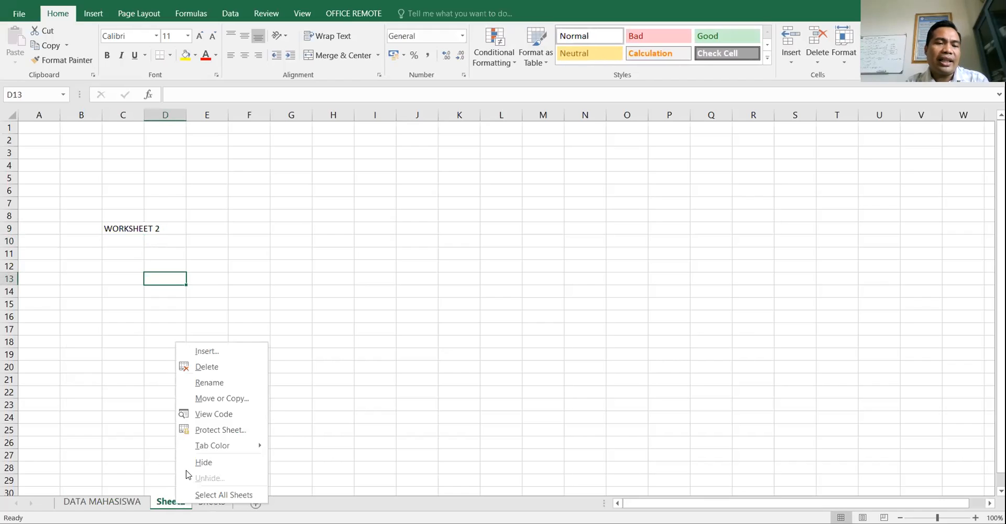
pyautogui.click(205, 386)
pyautogui.write('DATA DOSEN')
pyautogui.press('Return')
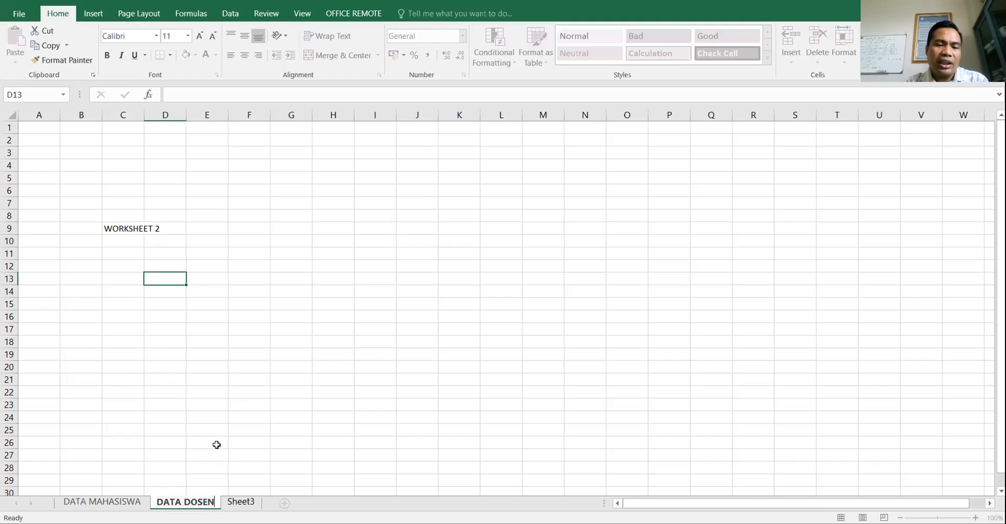
pyautogui.rightClick(236, 502)
pyautogui.click(264, 380)
pyautogui.write('DATA JURUSAN')
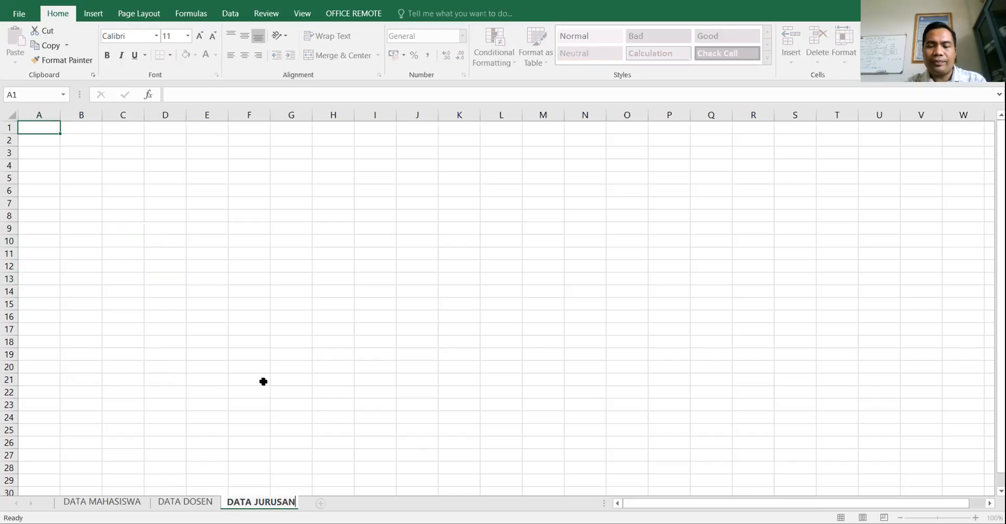
pyautogui.press('Return')
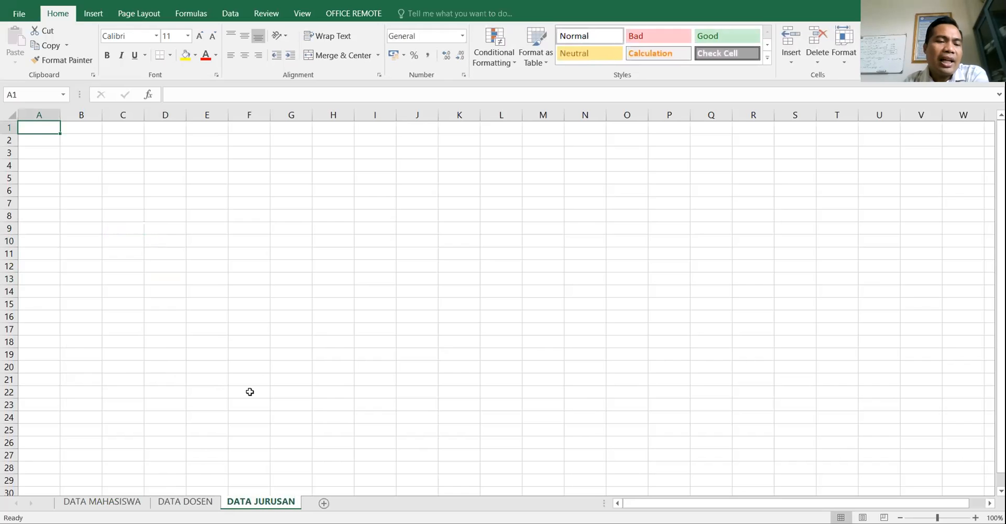
pyautogui.hotkey('ctrl', 'pageup')
pyautogui.hotkey('ctrl', 'pageup')
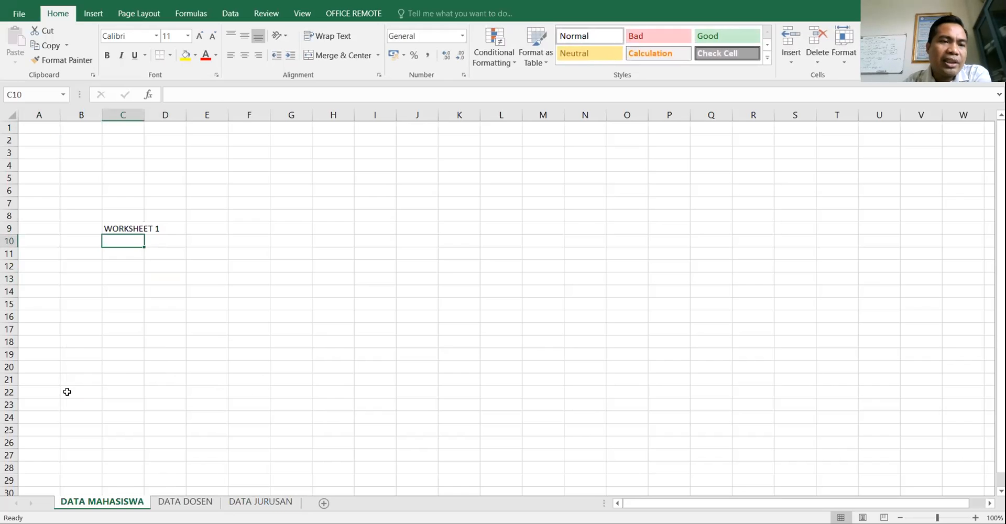
pyautogui.click(125, 225)
# - Enter headers NIM, NAMA, ALAMAT, TTL in C9:F9 of DATA MAHASISWA
pyautogui.write('NIM')
pyautogui.press('Return')
pyautogui.press('Right')
pyautogui.press('Up')
pyautogui.write('NAMA')
pyautogui.press('Tab')
pyautogui.write('ALAMAT')
pyautogui.press('Tab')
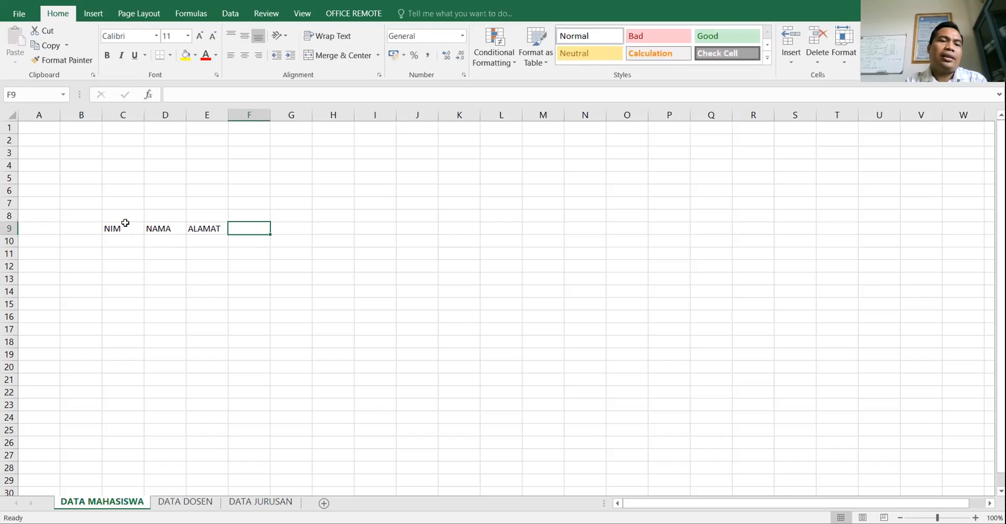
pyautogui.write('TTL')
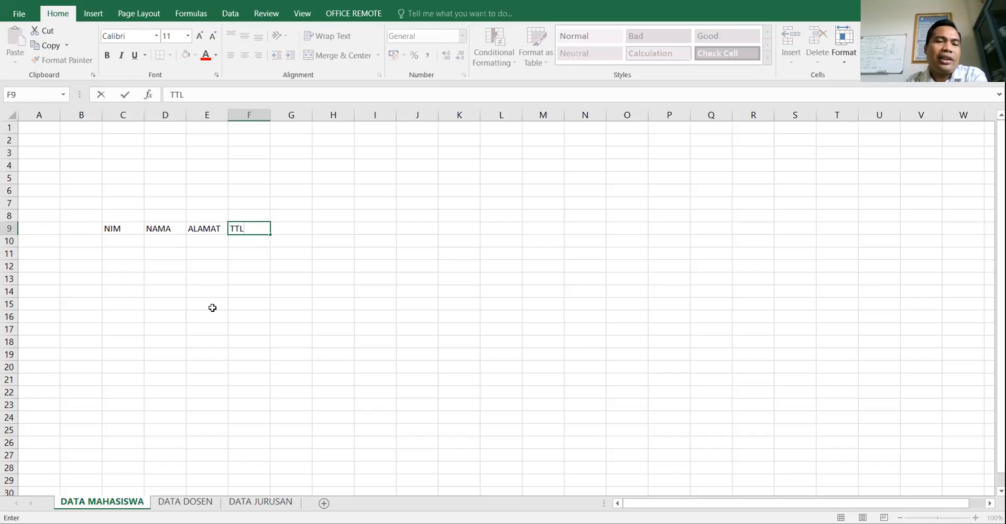
pyautogui.click(211, 307)
pyautogui.moveTo(122, 228); pyautogui.dragTo(344, 232)
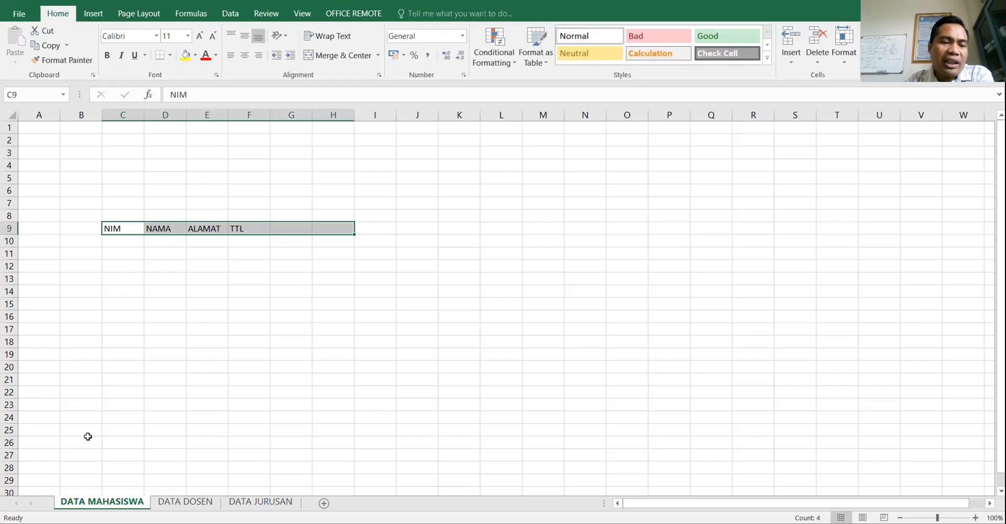
# - Enter headers NAMA and NIK in C9:D9 of DATA DOSEN
pyautogui.hotkey('ctrl', 'pagedown')
pyautogui.click(116, 228)
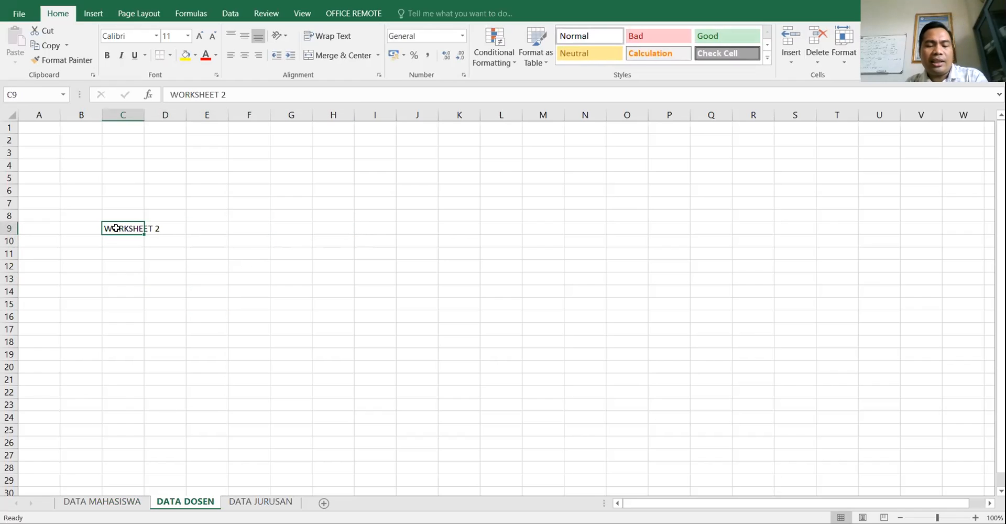
pyautogui.write('NAMA')
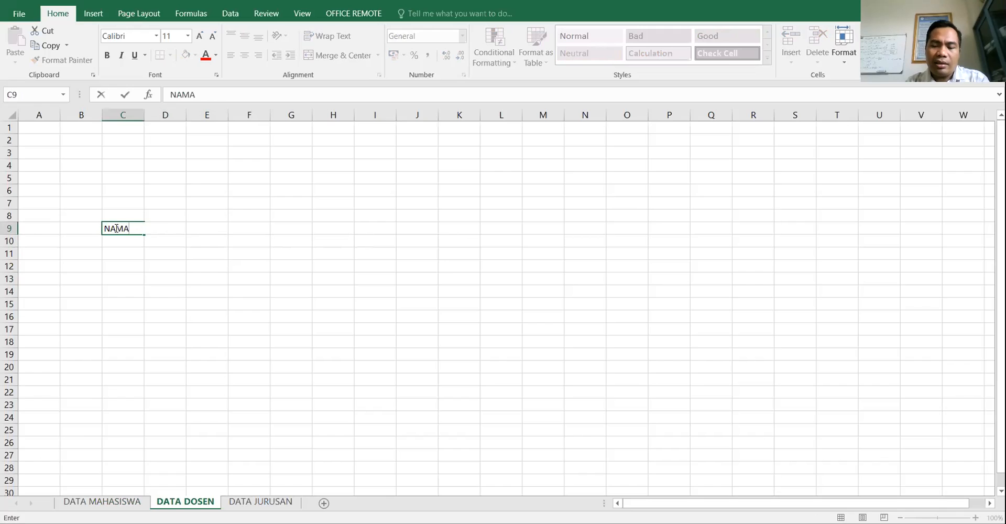
pyautogui.press('Tab')
pyautogui.write('NIK')
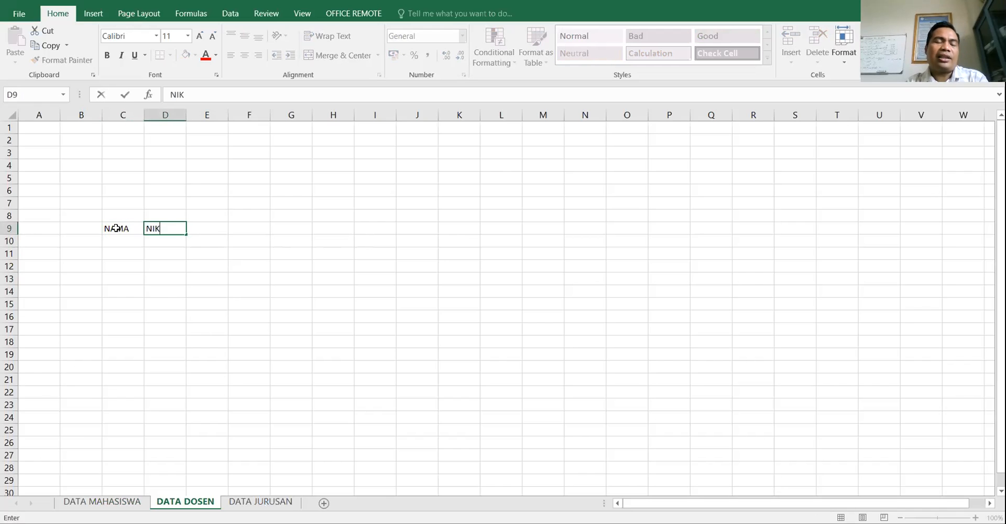
pyautogui.click(157, 278)
# - Flip between DATA MAHASISWA and DATA DOSEN to compare headers, ending on DATA MAHASISWA
pyautogui.hotkey('ctrl', 'pageup')
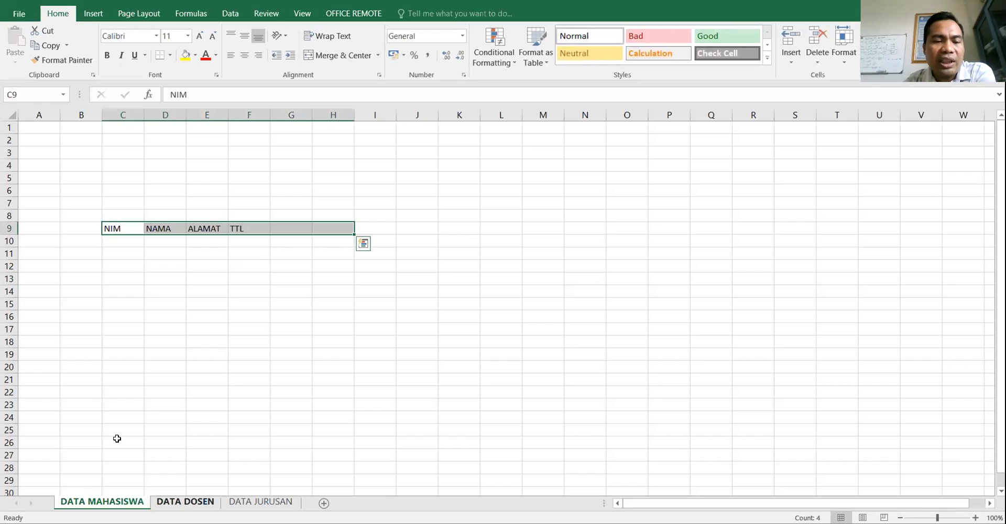
pyautogui.hotkey('ctrl', 'pagedown')
pyautogui.hotkey('ctrl', 'pageup')
pyautogui.hotkey('ctrl', 'pagedown')
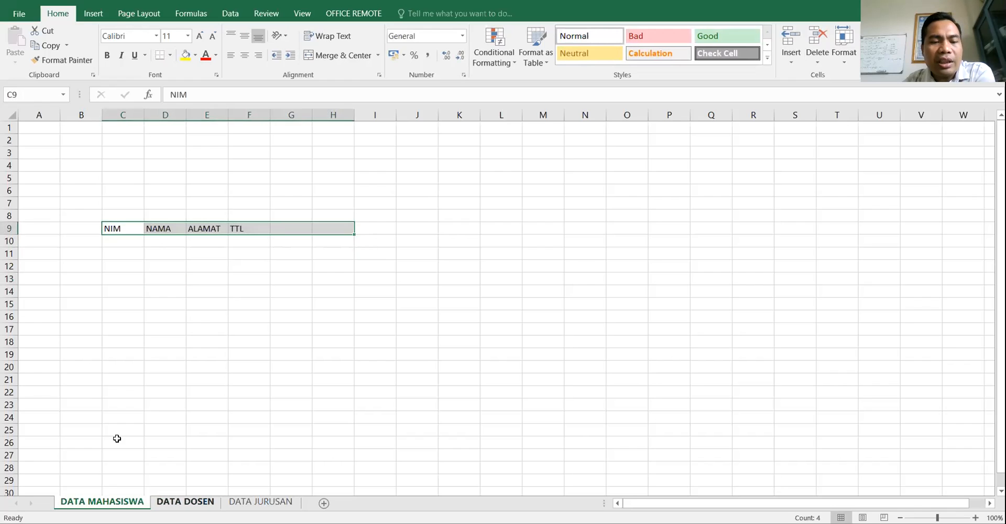
pyautogui.hotkey('ctrl', 'pageup')
pyautogui.hotkey('ctrl', 'pagedown')
pyautogui.hotkey('ctrl', 'pageup')
pyautogui.click(264, 357)
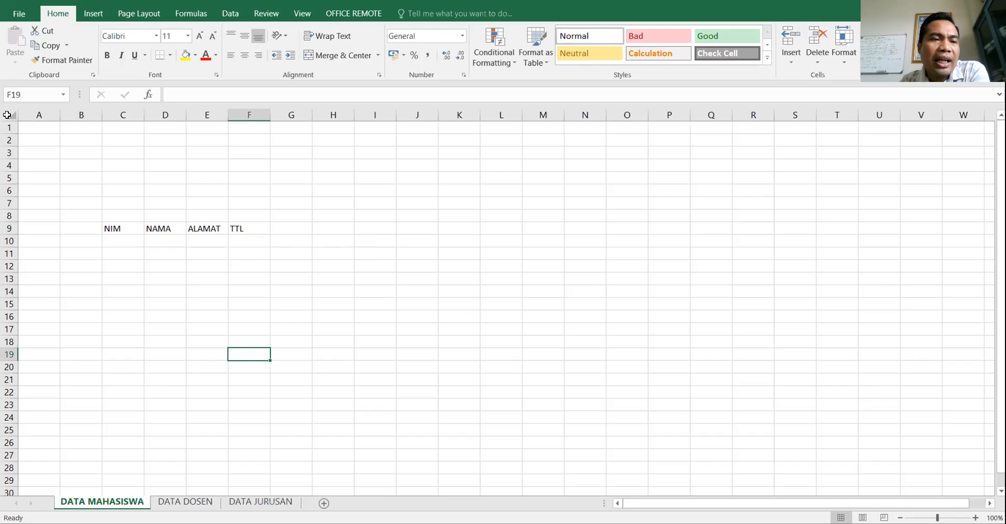
# - Add NILAI in G9 and SKS in H9 on DATA MAHASISWA, then switch to DATA DOSEN
pyautogui.click(114, 229)
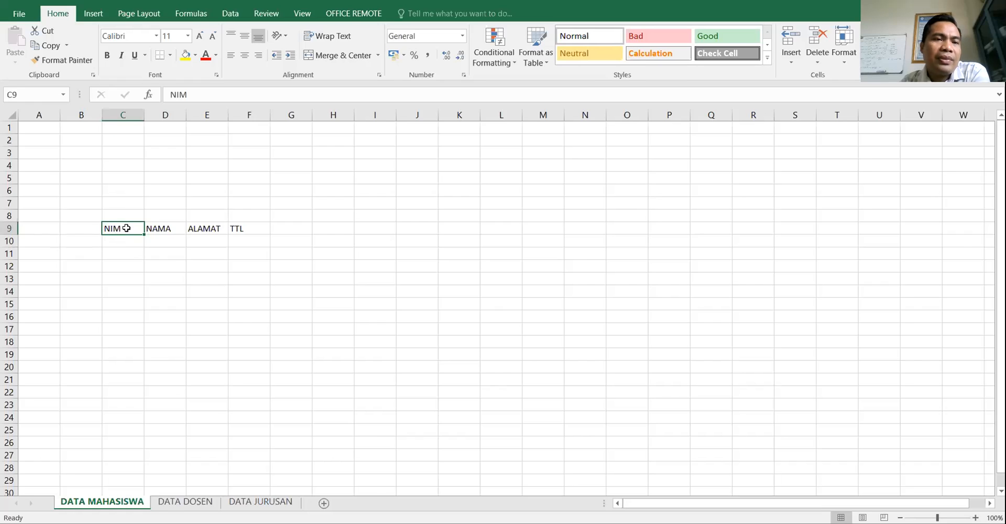
pyautogui.click(167, 229)
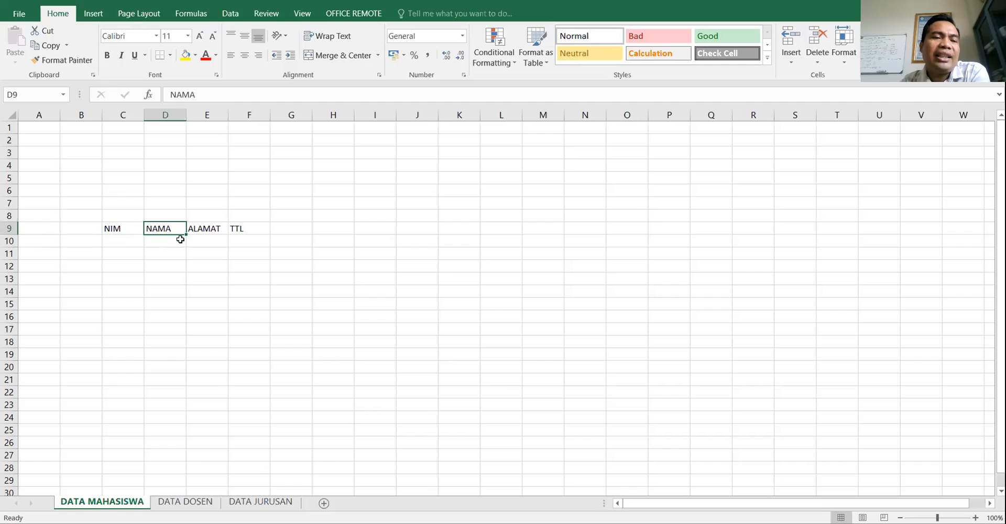
pyautogui.click(209, 235)
pyautogui.click(251, 229)
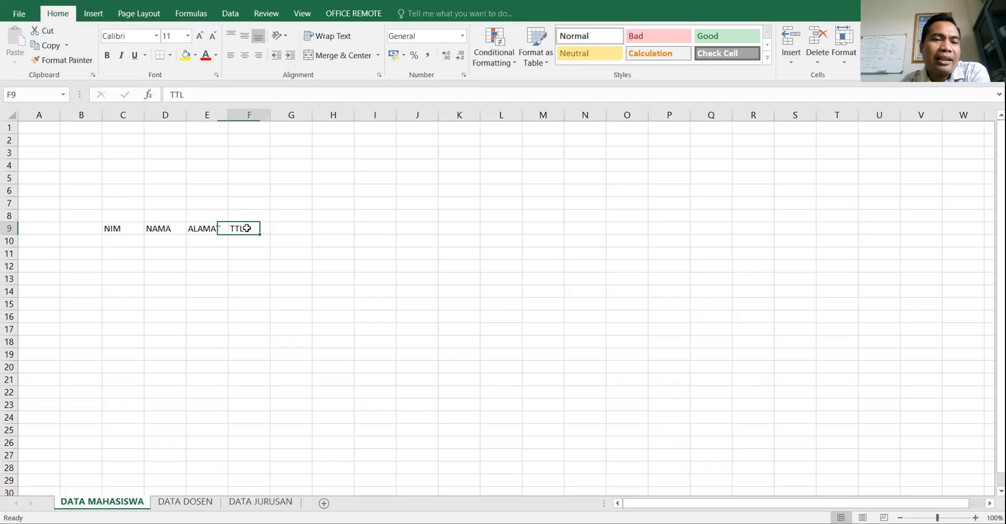
pyautogui.click(295, 231)
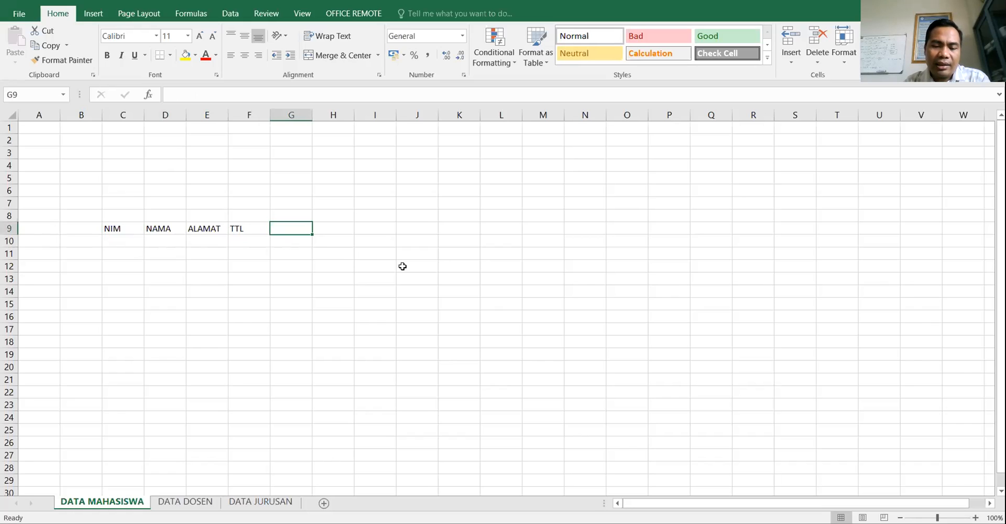
pyautogui.write('NILAI')
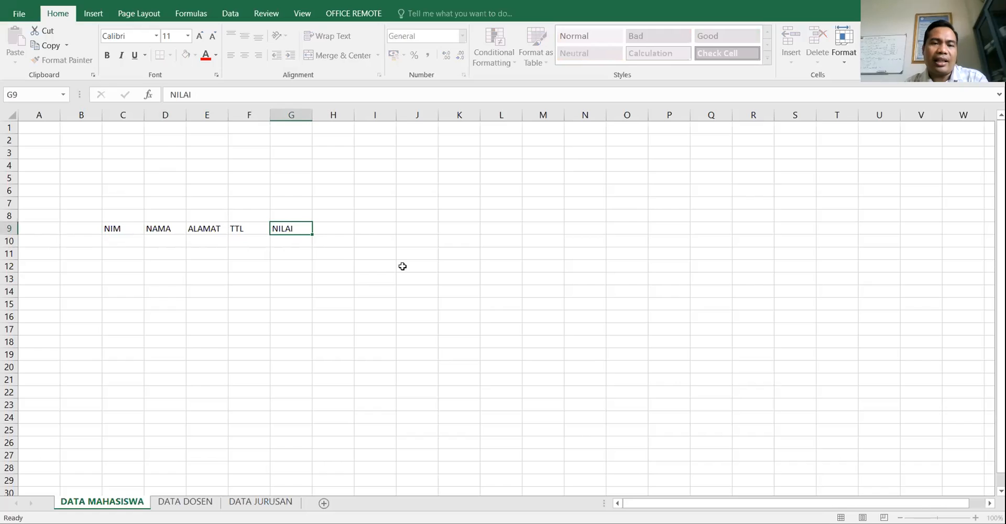
pyautogui.press('Tab')
pyautogui.write('SKS')
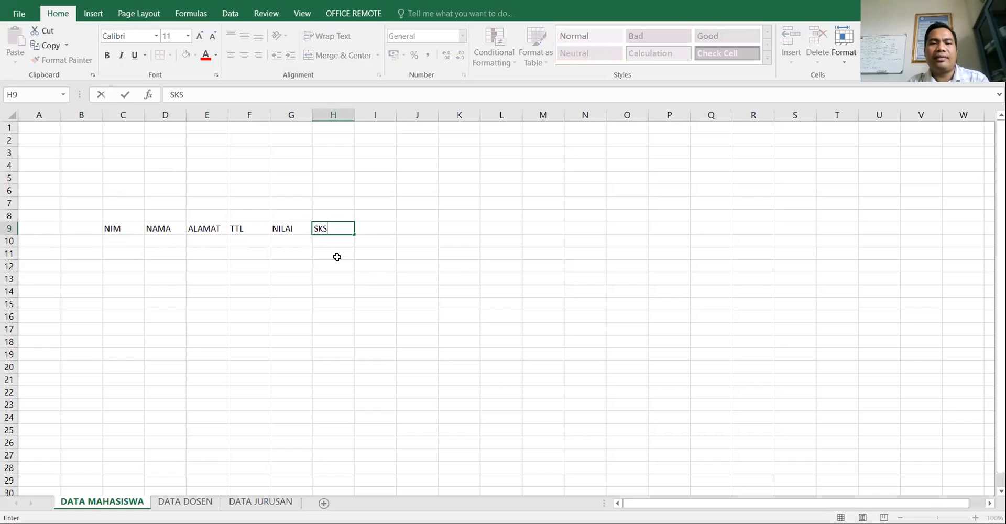
pyautogui.press('Tab')
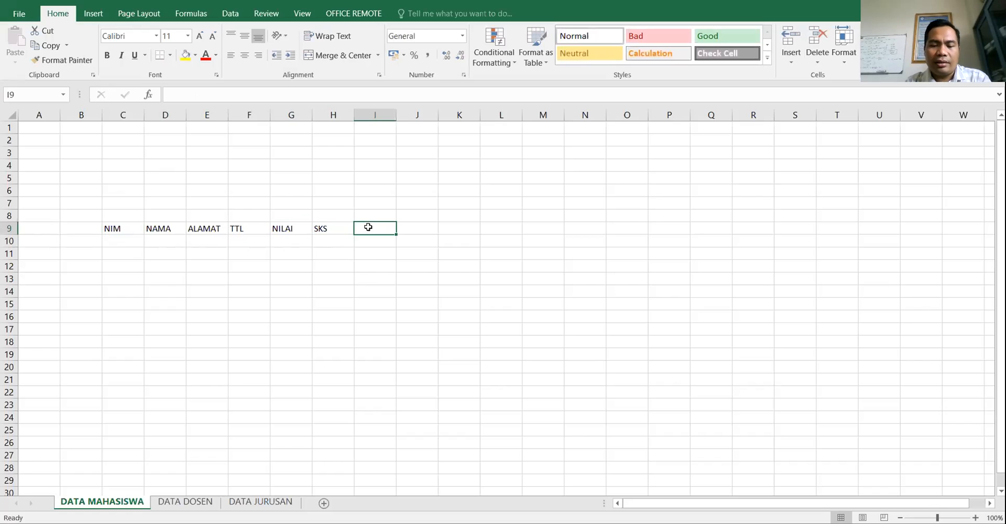
pyautogui.press('Left')
pyautogui.press('Left')
pyautogui.press('Left')
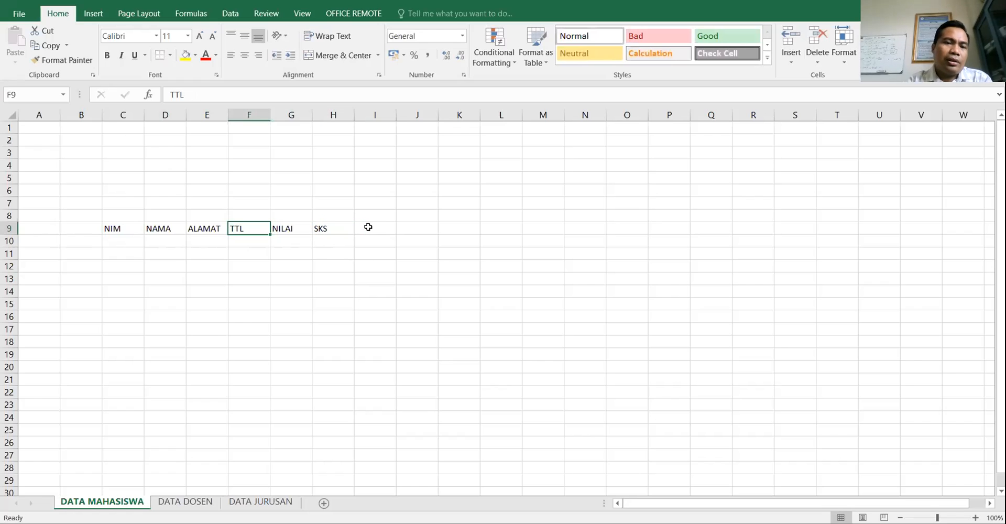
pyautogui.click(306, 228)
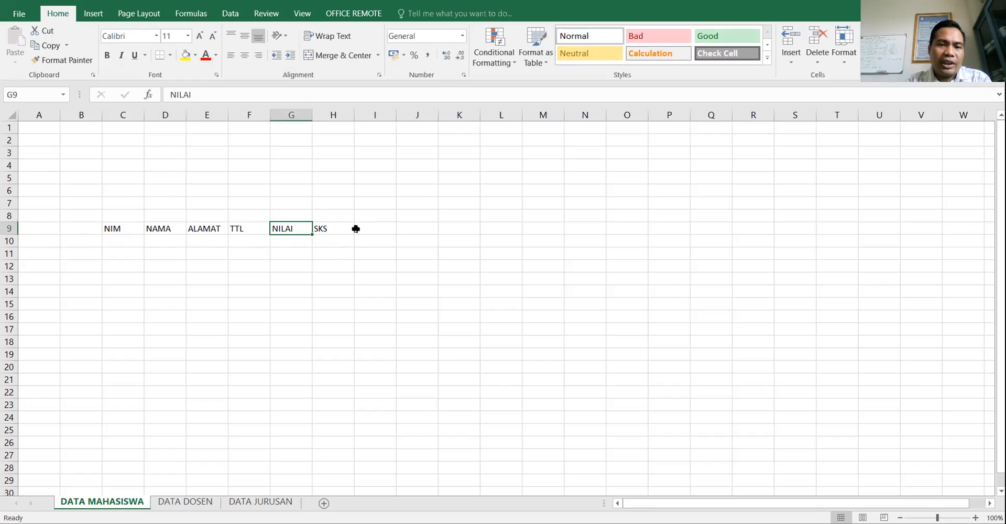
pyautogui.click(185, 502)
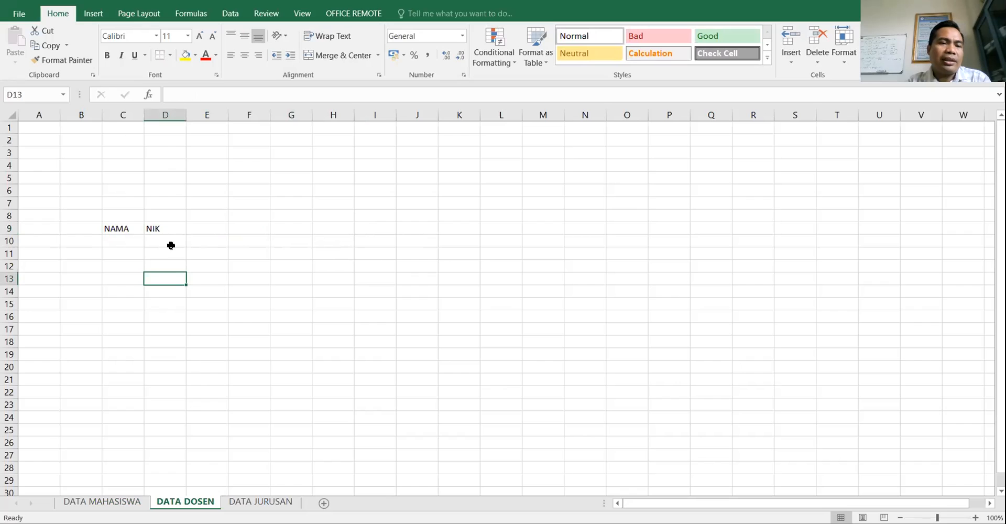
# - Add GAJI POKOK in E9, widening column E, and HARI in F9 on DATA DOSEN
pyautogui.click(201, 229)
pyautogui.write('GA')
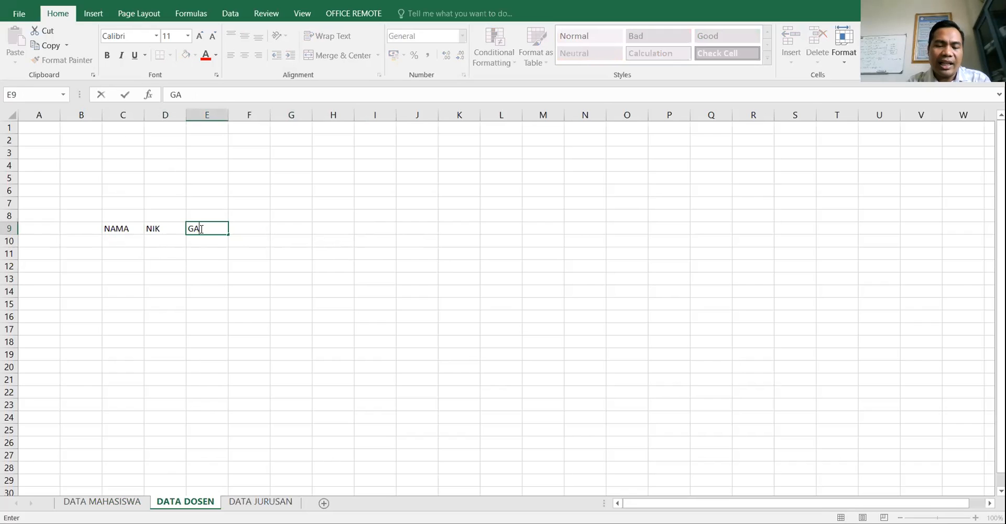
pyautogui.write('JI POKOK')
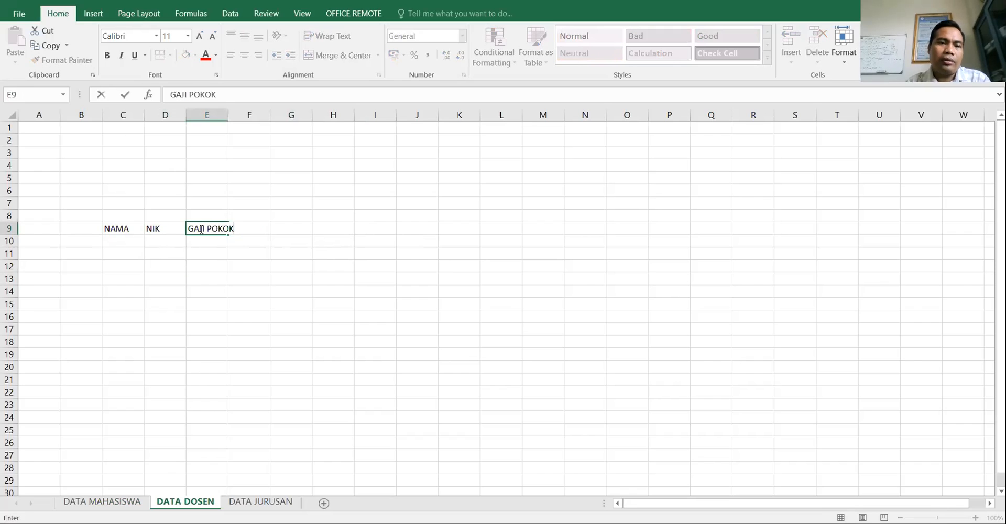
pyautogui.press('Tab')
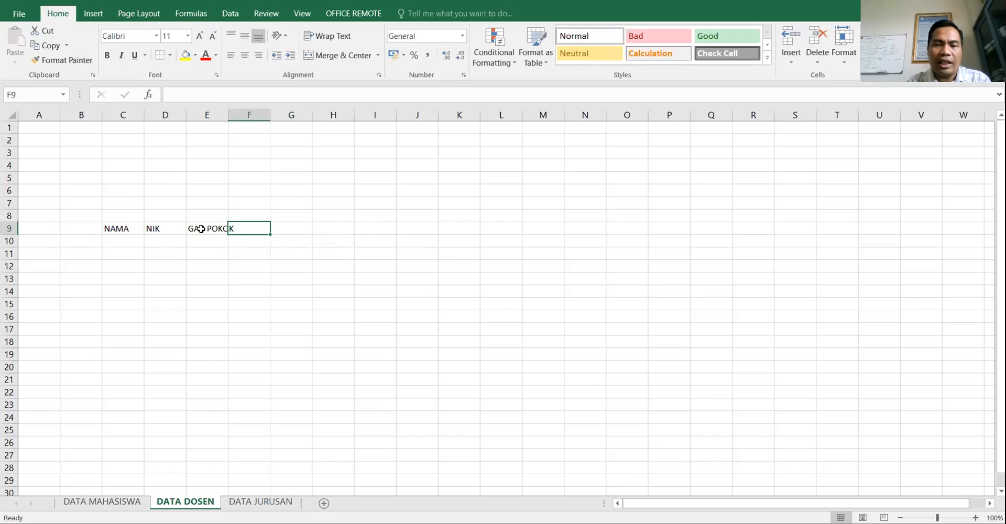
pyautogui.moveTo(229, 116); pyautogui.dragTo(243, 116)
pyautogui.write('HARI')
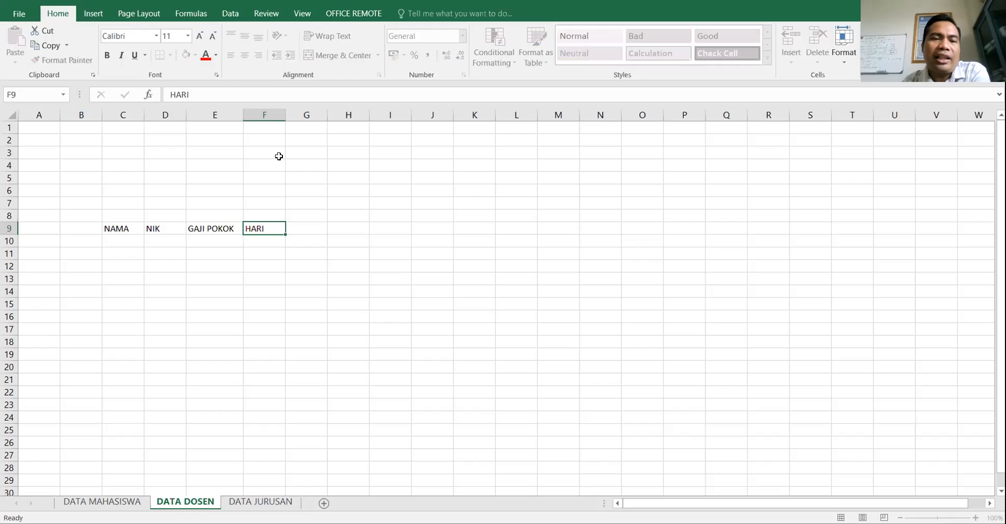
pyautogui.press('Return')
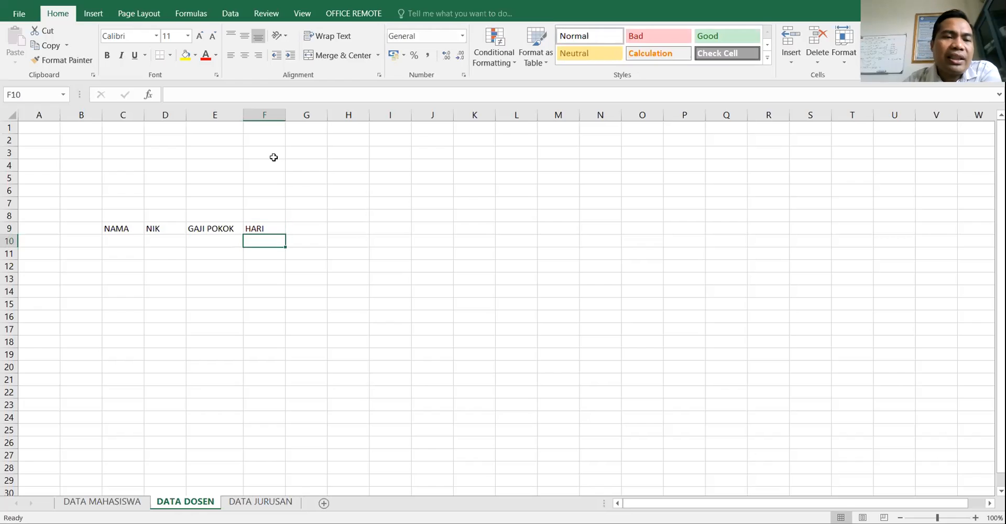
# - Review the NAMA column cells and select C10 for the first lecturer's entry
pyautogui.click(112, 231)
pyautogui.moveTo(126, 248); pyautogui.dragTo(135, 299)
pyautogui.click(135, 300)
pyautogui.click(121, 252)
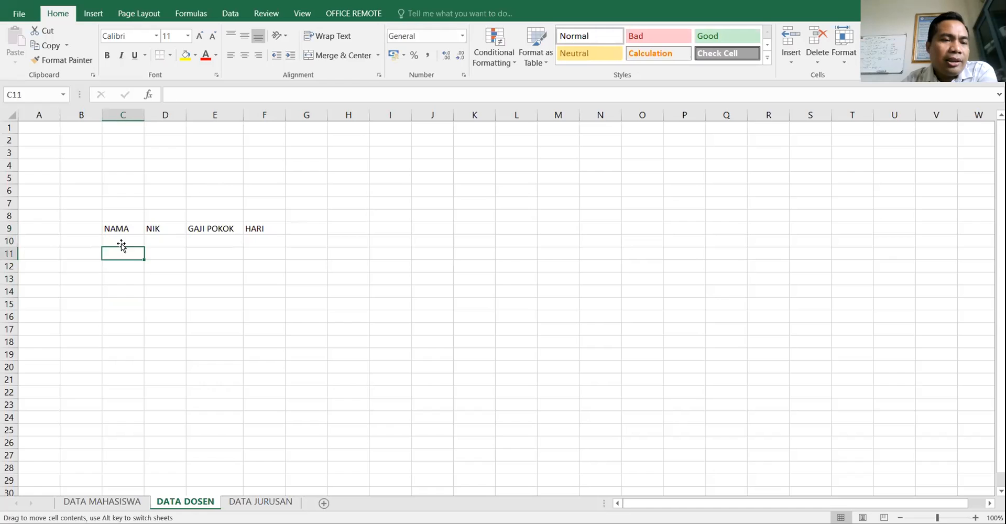
pyautogui.hotkey('ctrl', 'pageup')
pyautogui.hotkey('ctrl', 'pagedown')
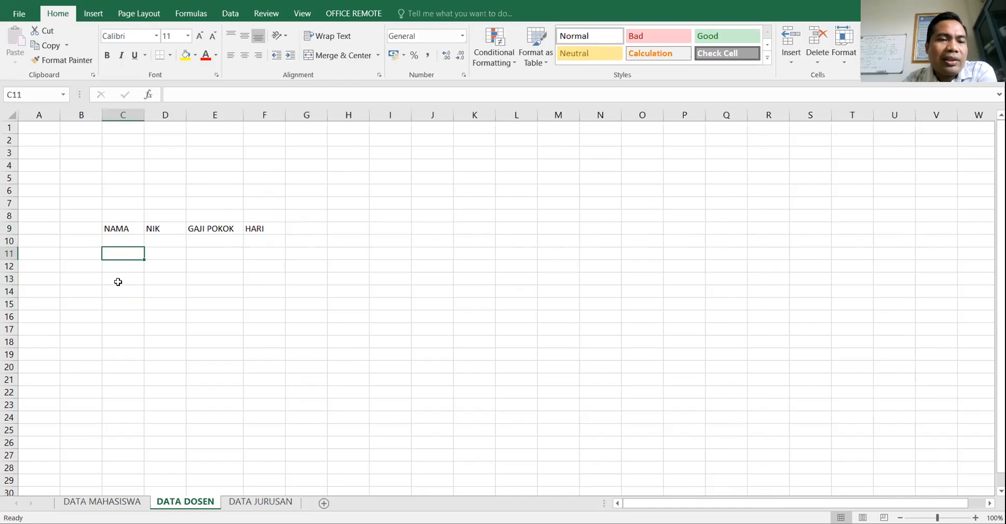
pyautogui.click(125, 242)
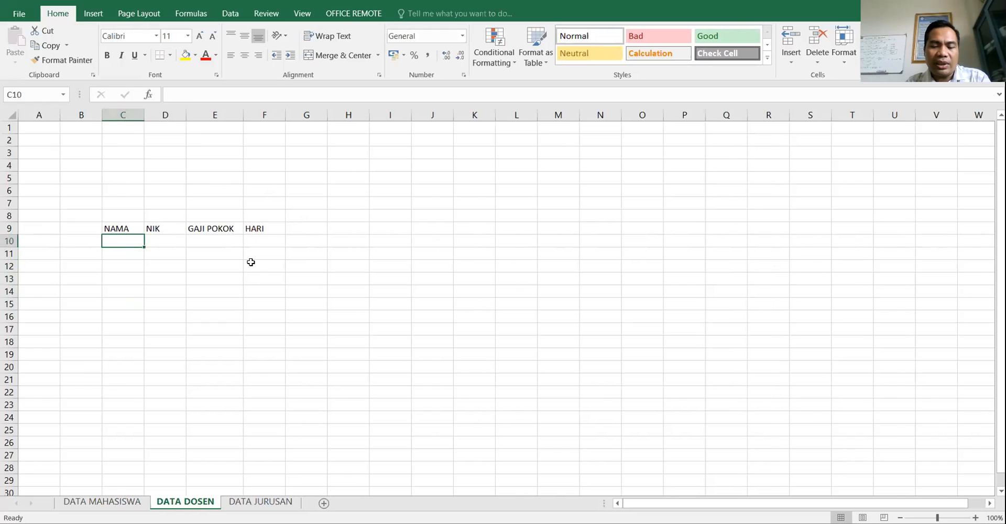
# - Enter the lecturer's name in C10, widen column C, and enter the ID number in D10
pyautogui.write('GUNAWAN')
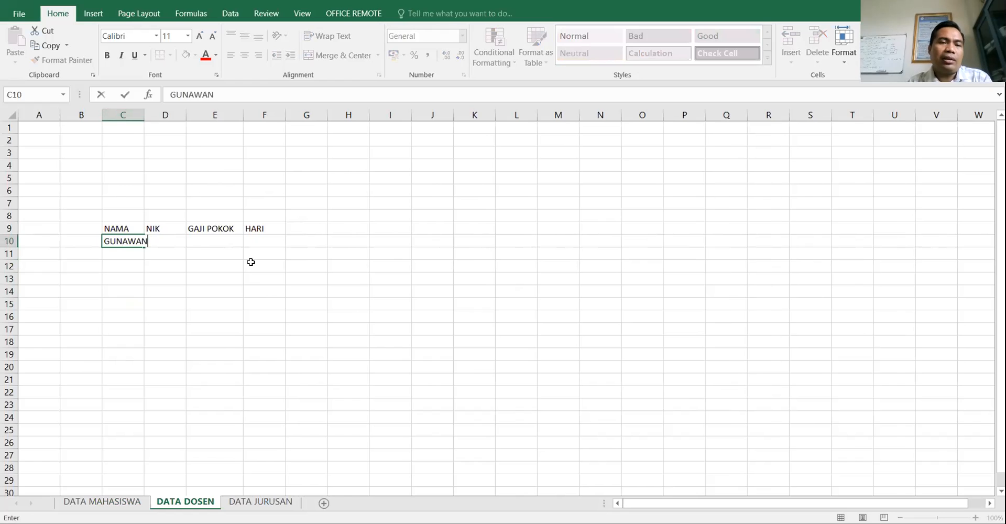
pyautogui.press('Tab')
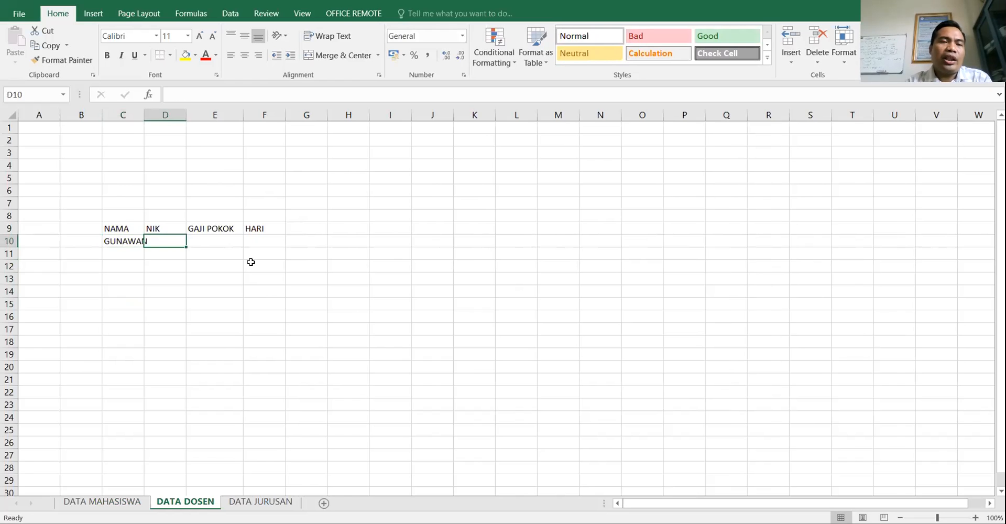
pyautogui.moveTo(144, 110); pyautogui.dragTo(176, 111)
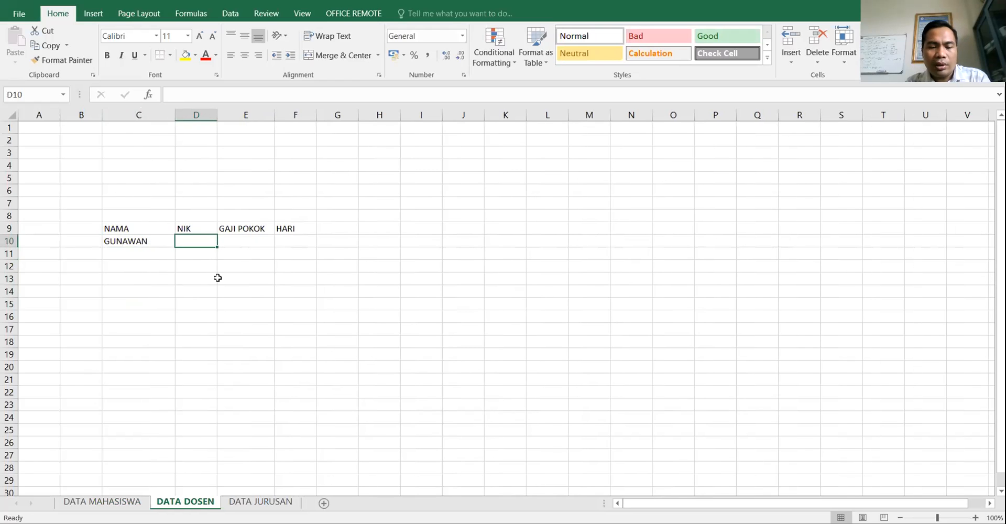
pyautogui.press('Return')
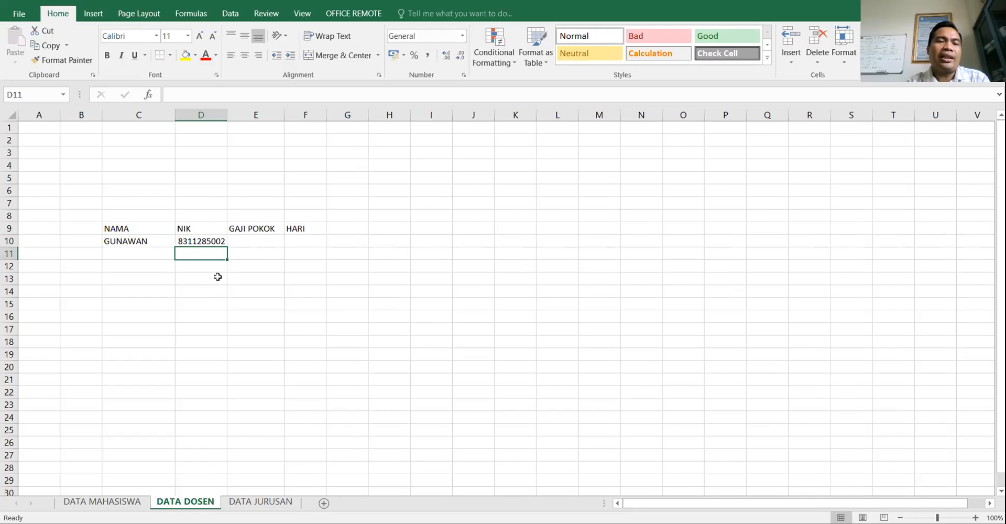
# - Enter base salary 5000000 in E10 and 4 in F10, then widen column E
pyautogui.click(265, 240)
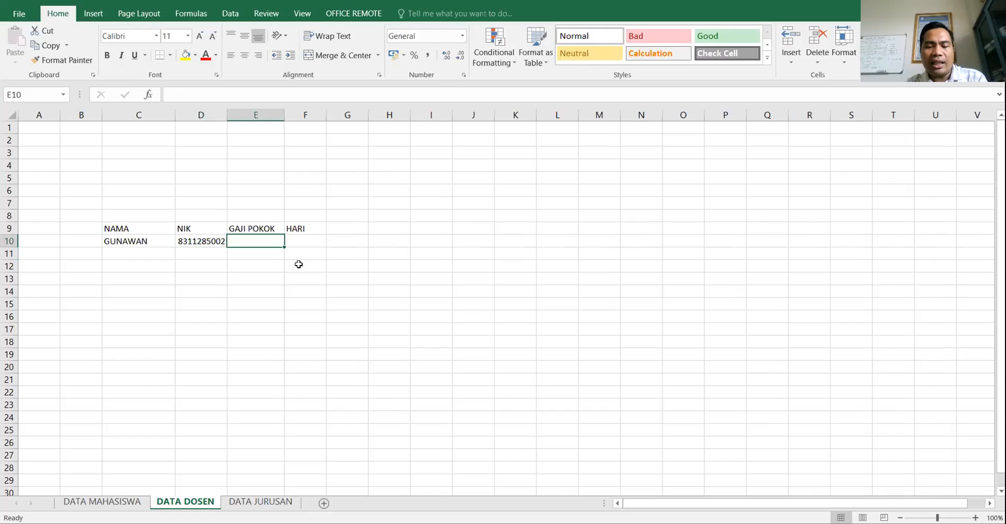
pyautogui.write('5000000')
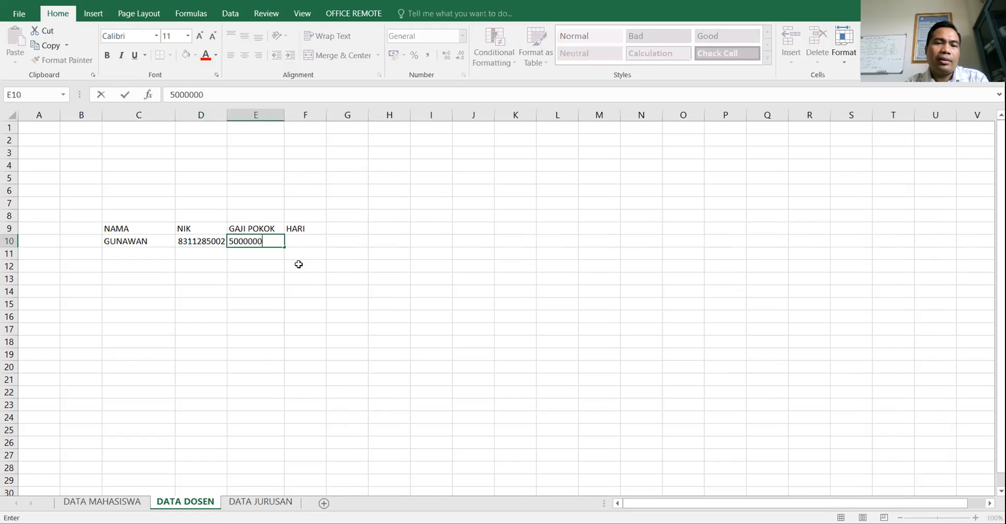
pyautogui.click(312, 241)
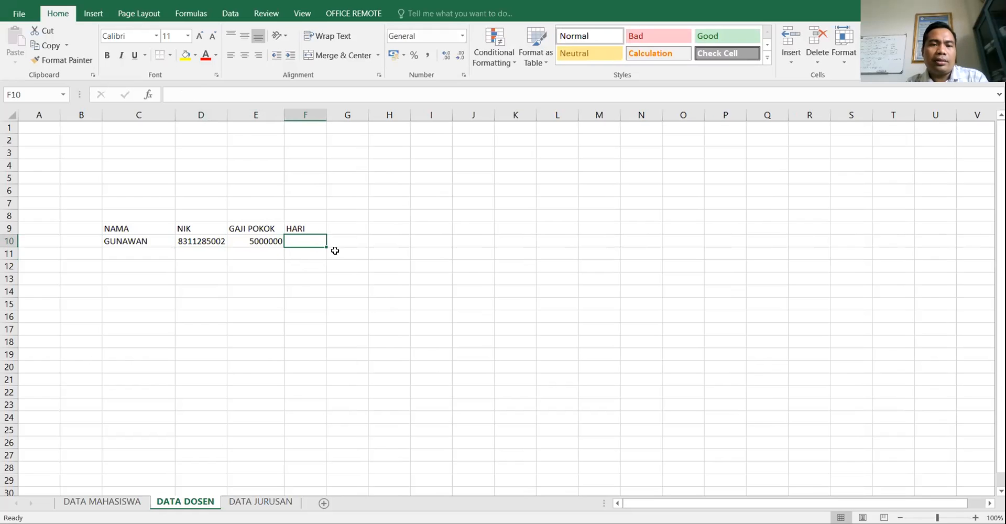
pyautogui.write('4')
pyautogui.click(364, 266)
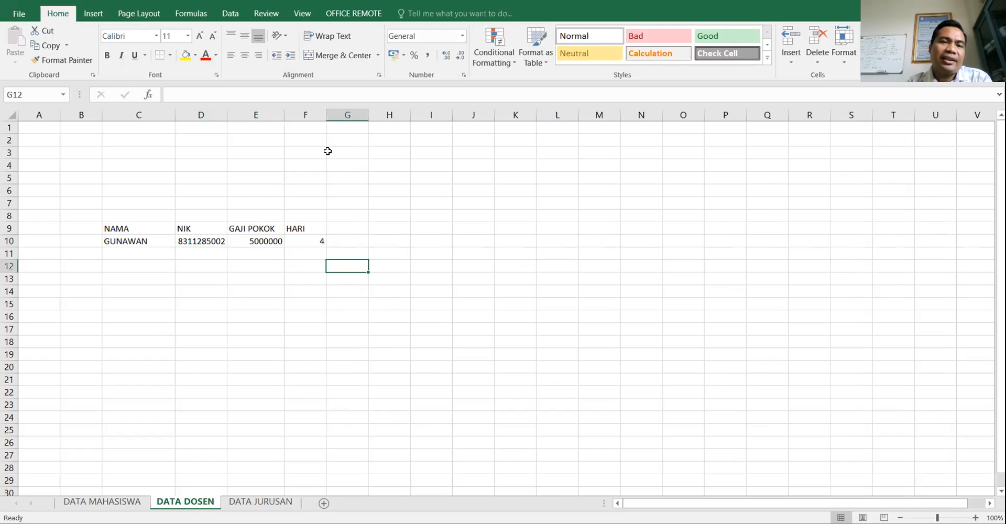
pyautogui.moveTo(284, 118); pyautogui.dragTo(297, 118)
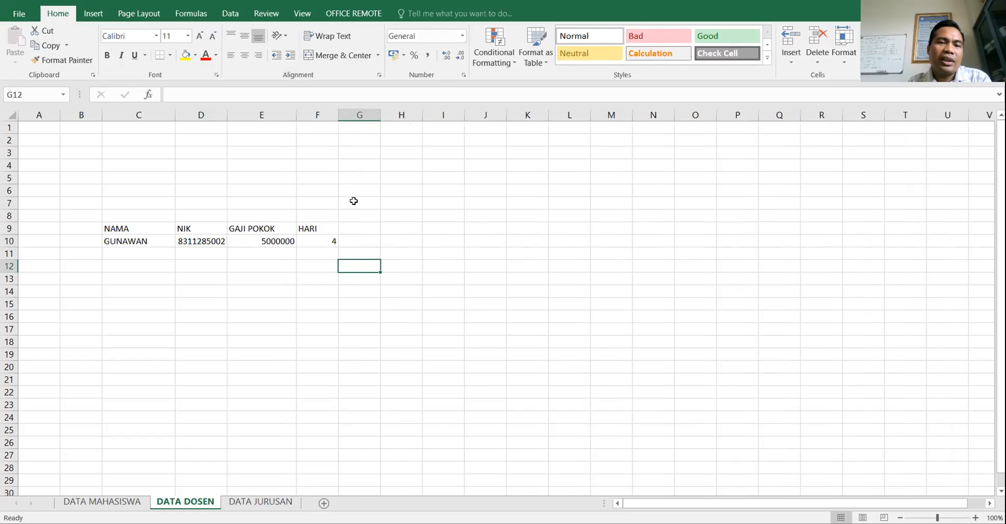
# - Review the row 10 values and headings, ending on the HARI heading in F9
pyautogui.click(333, 243)
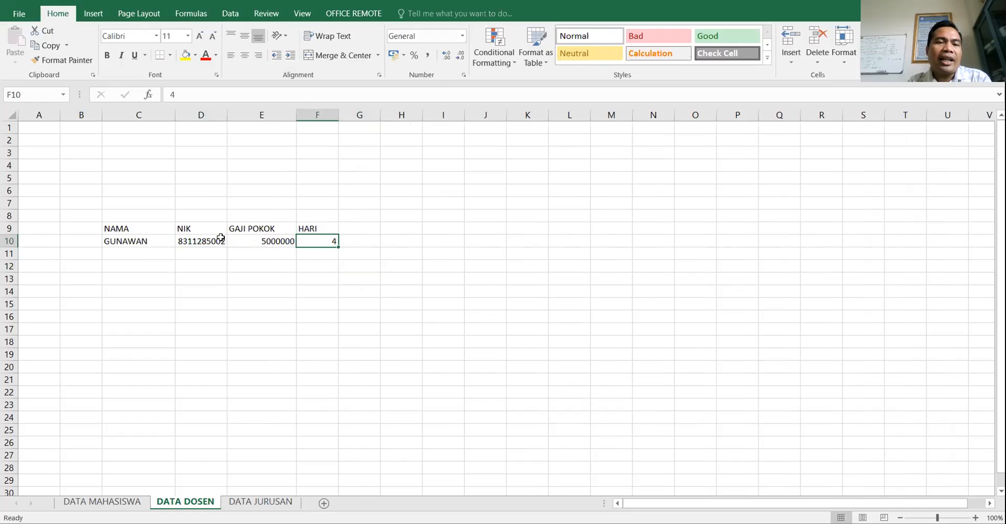
pyautogui.click(136, 242)
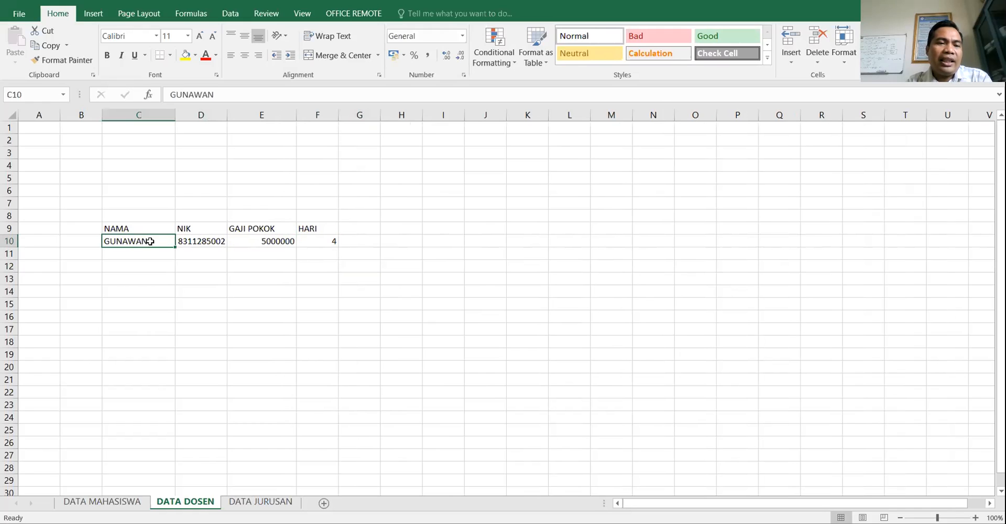
pyautogui.click(132, 227)
pyautogui.click(133, 240)
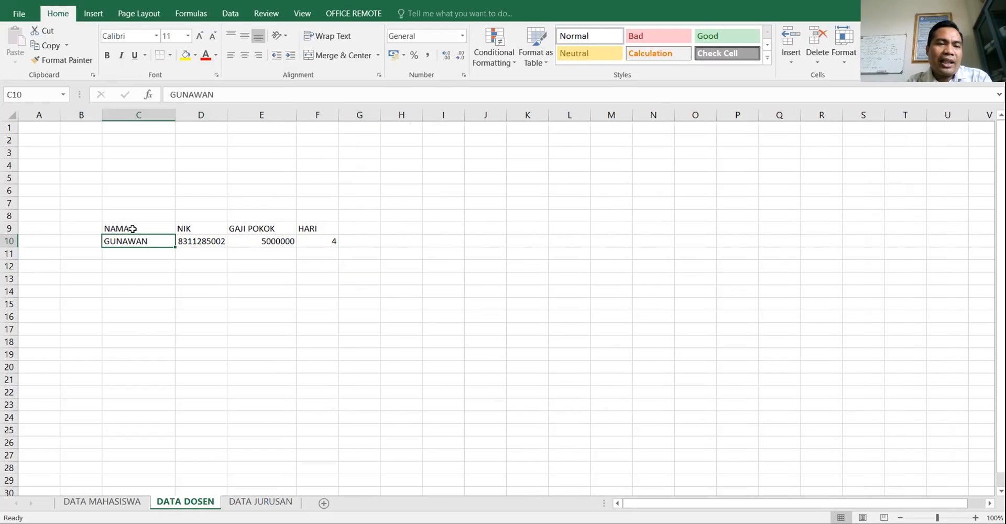
pyautogui.click(138, 290)
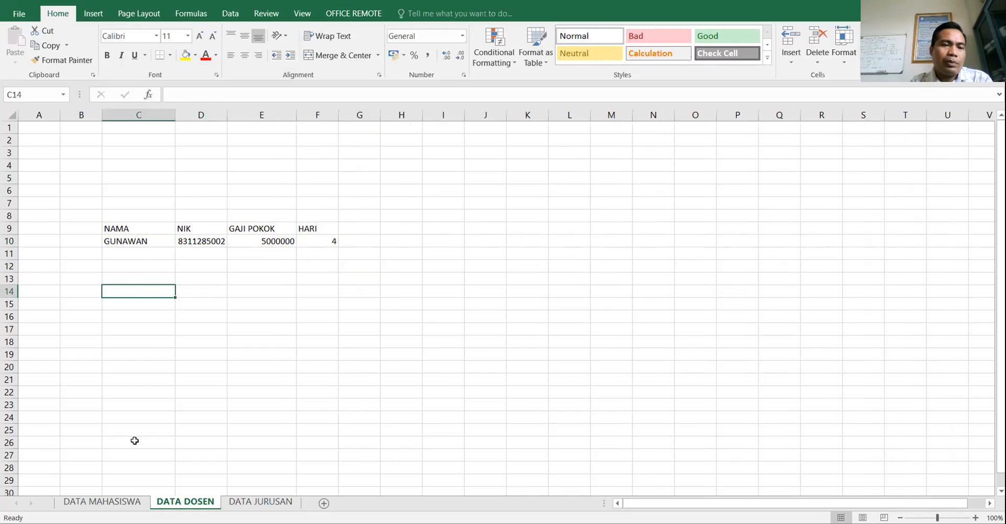
pyautogui.click(193, 229)
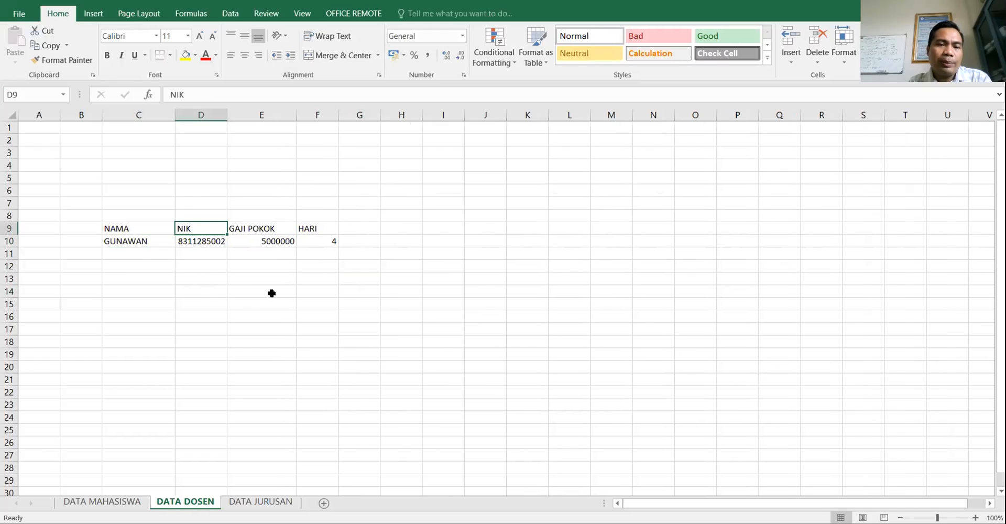
pyautogui.moveTo(328, 292); pyautogui.dragTo(329, 303)
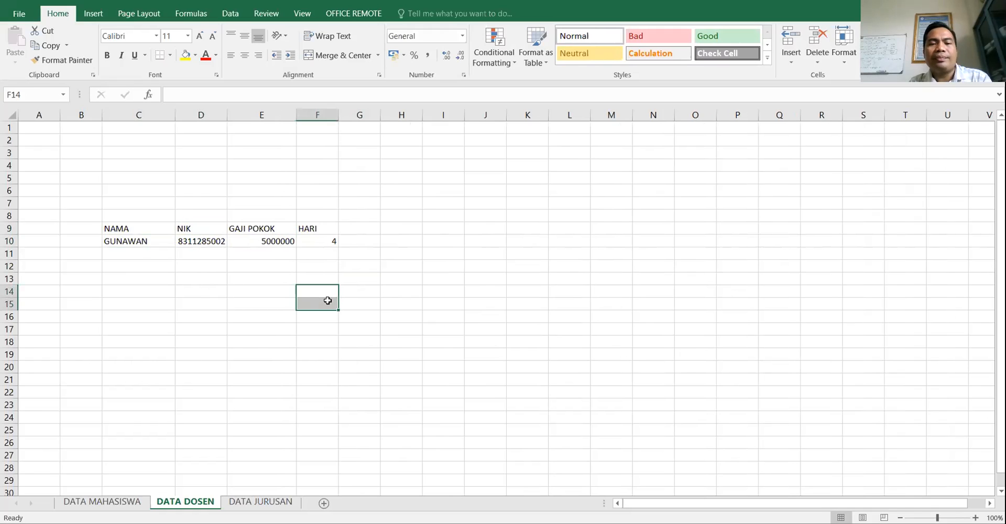
pyautogui.click(324, 268)
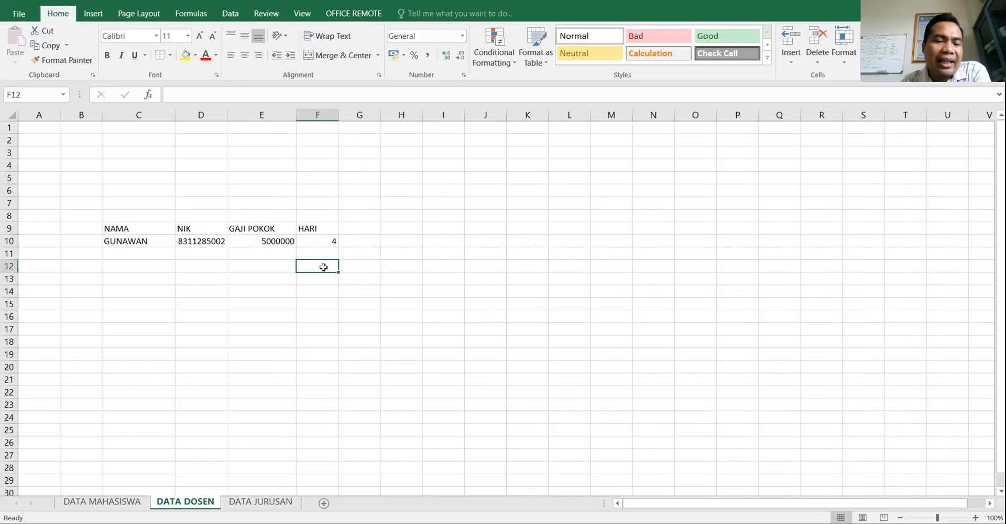
pyautogui.click(356, 240)
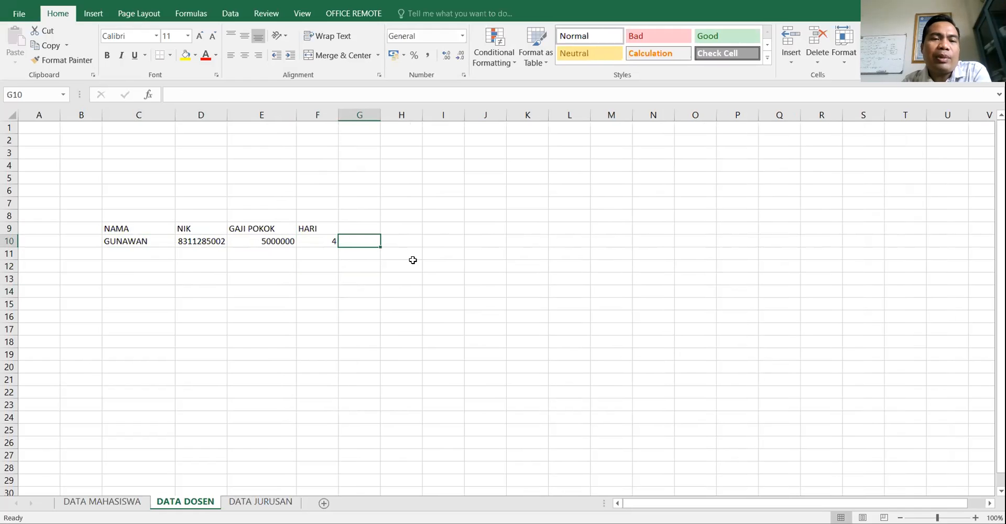
pyautogui.click(283, 244)
pyautogui.click(314, 242)
pyautogui.click(274, 243)
pyautogui.click(317, 238)
pyautogui.click(251, 241)
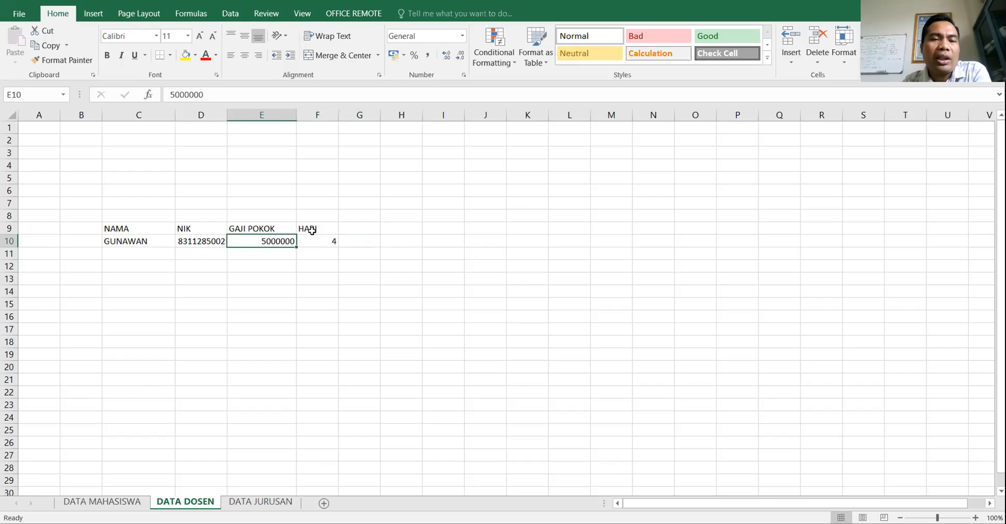
pyautogui.click(314, 227)
# - Rename F9 to BULAN, add a TOTAL heading in G9, and start a formula in G10
pyautogui.write('BULAN')
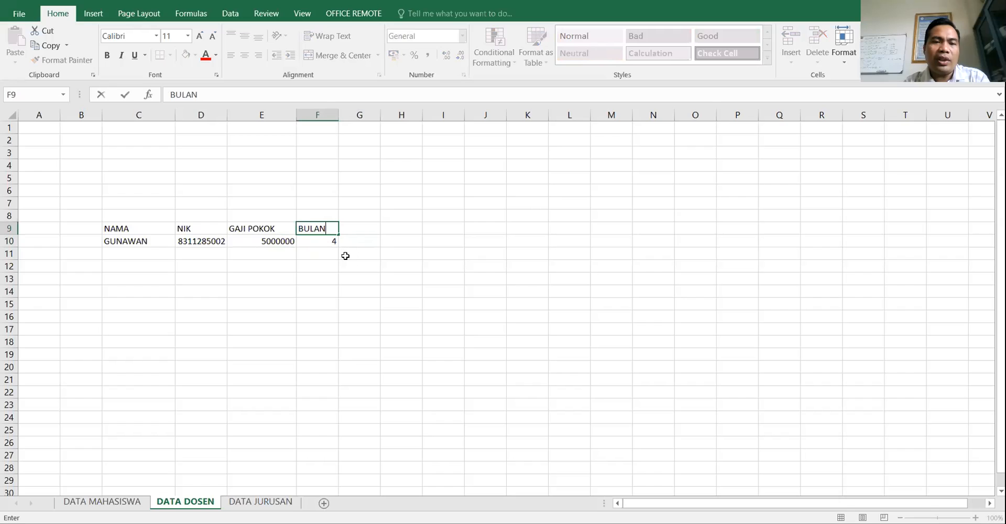
pyautogui.press('Tab')
pyautogui.press('Down')
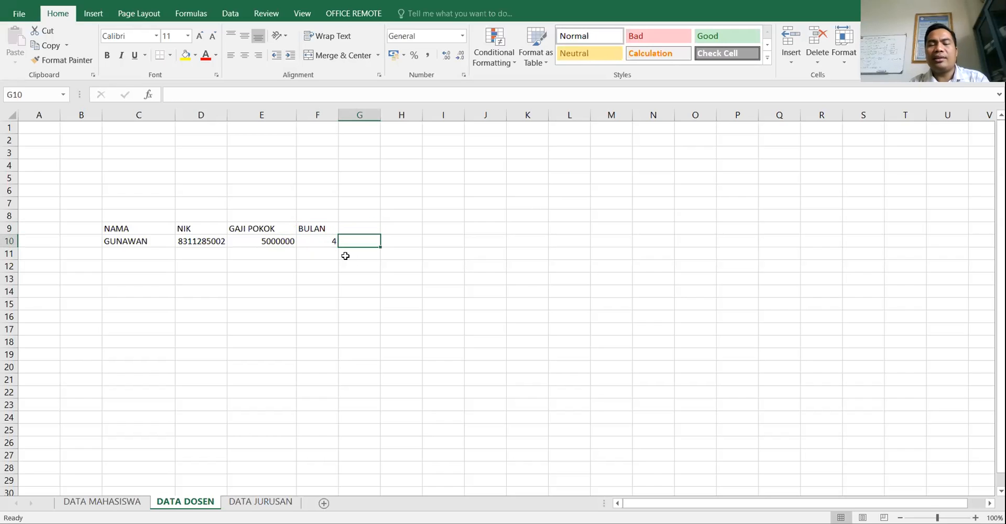
pyautogui.press('Up')
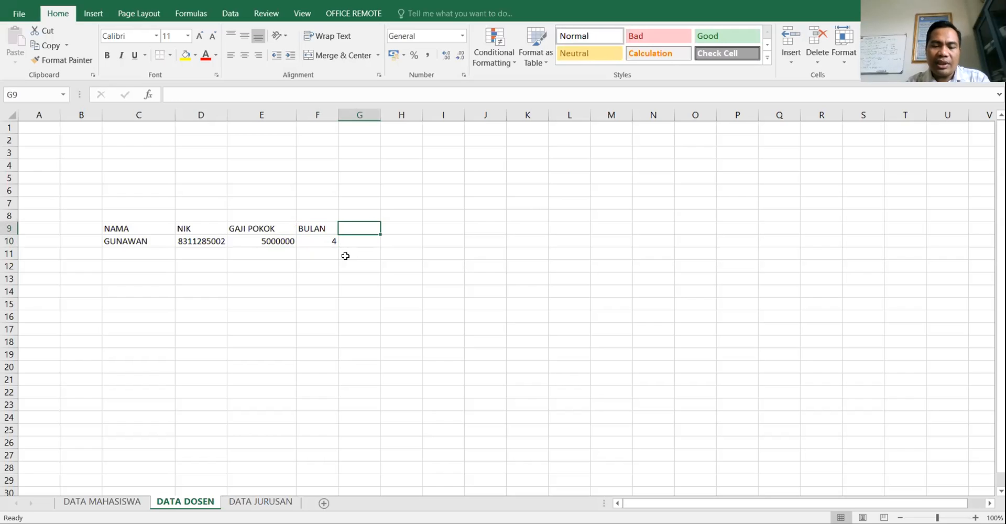
pyautogui.write('TOTAL')
pyautogui.press('Return')
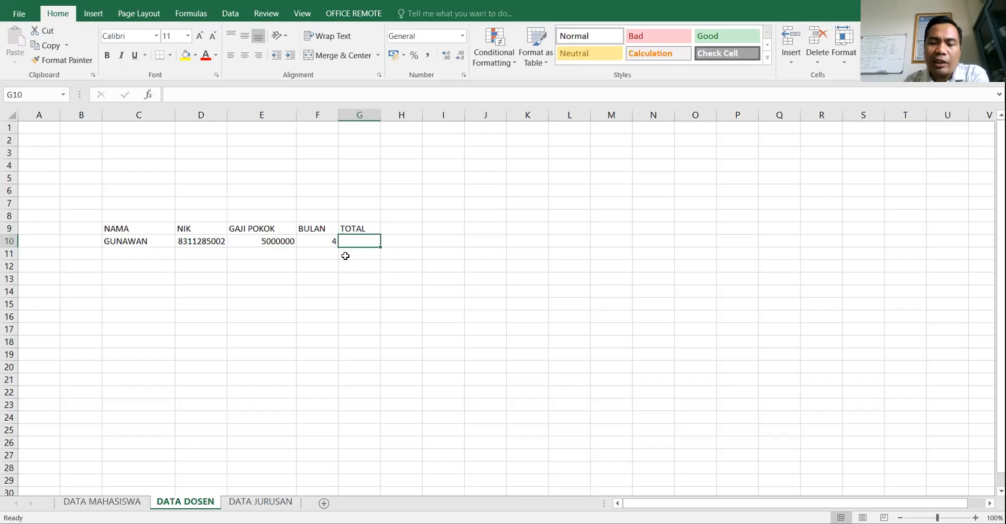
pyautogui.write('=')
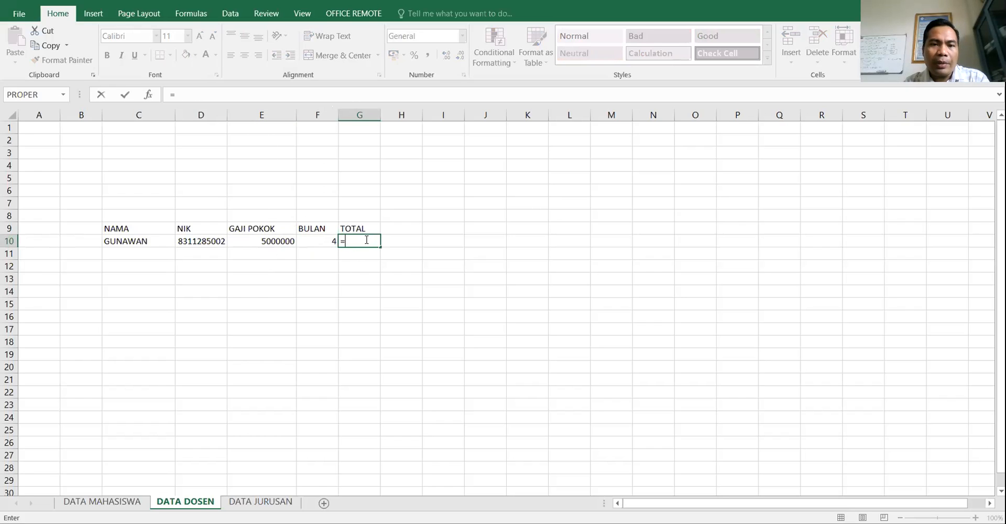
# - Complete =F10*E10 in G10 for a 20000000 total, then widen columns G and F
pyautogui.write('F10')
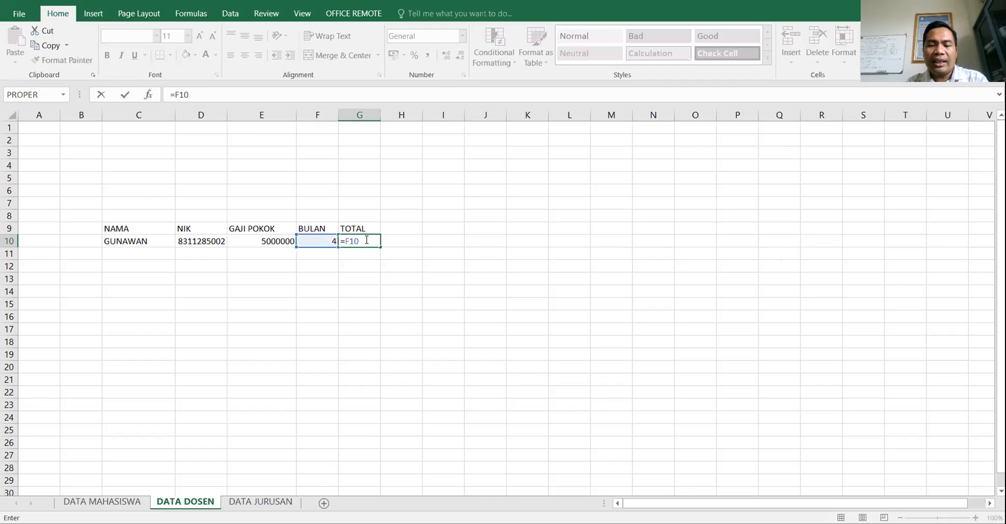
pyautogui.write('*E')
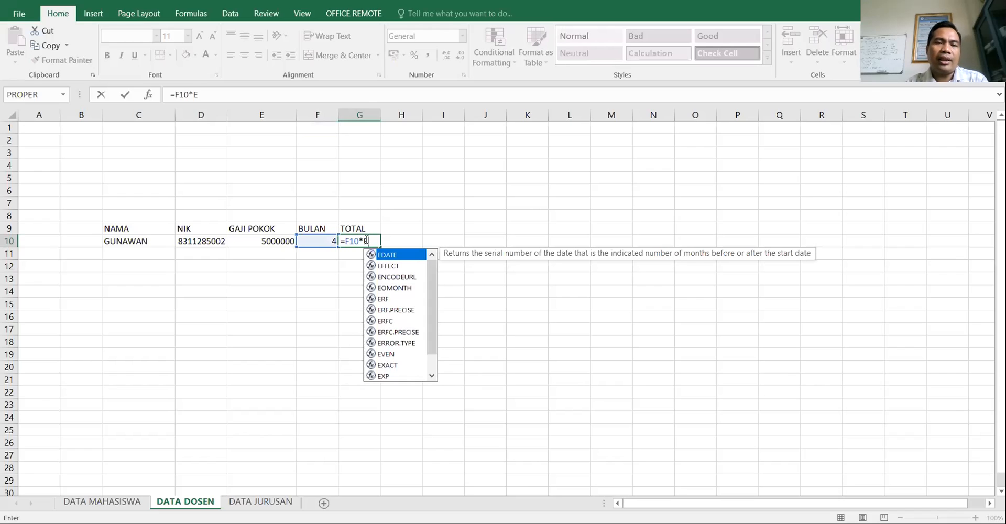
pyautogui.write('10')
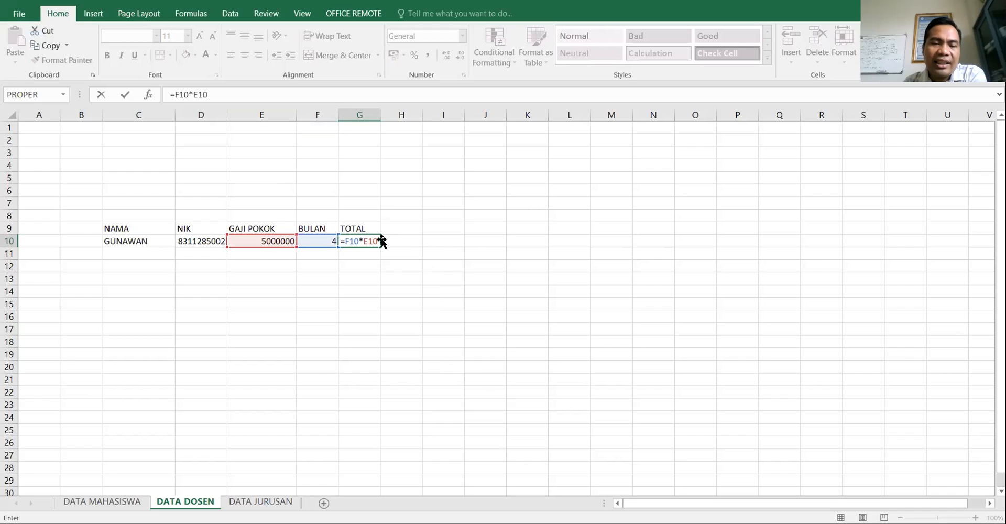
pyautogui.press('Return')
pyautogui.click(360, 240)
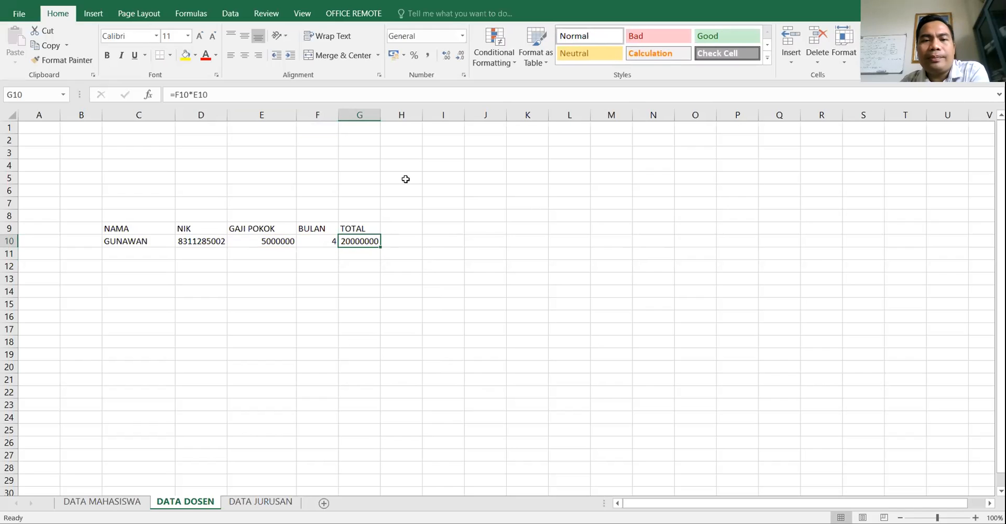
pyautogui.moveTo(381, 115); pyautogui.dragTo(403, 115)
pyautogui.moveTo(338, 115); pyautogui.dragTo(355, 115)
pyautogui.click(271, 244)
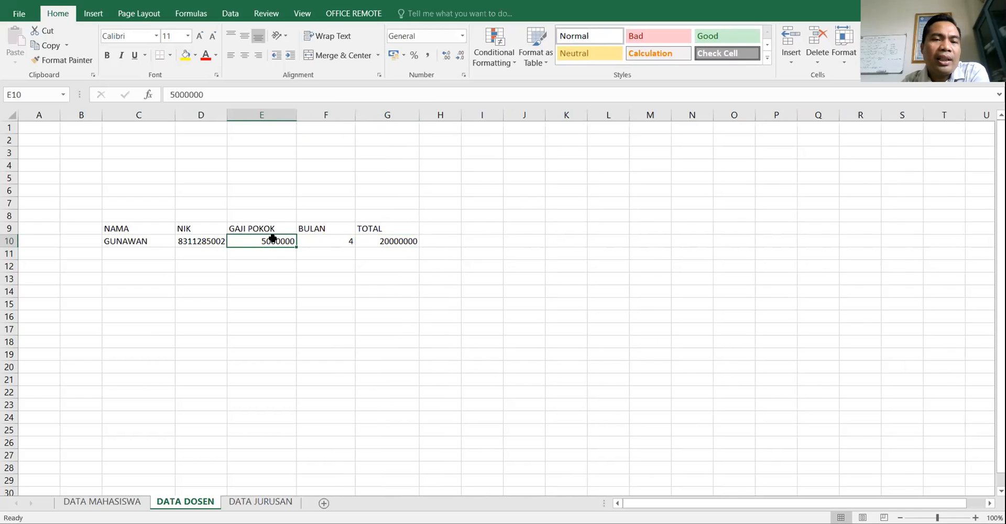
pyautogui.click(157, 268)
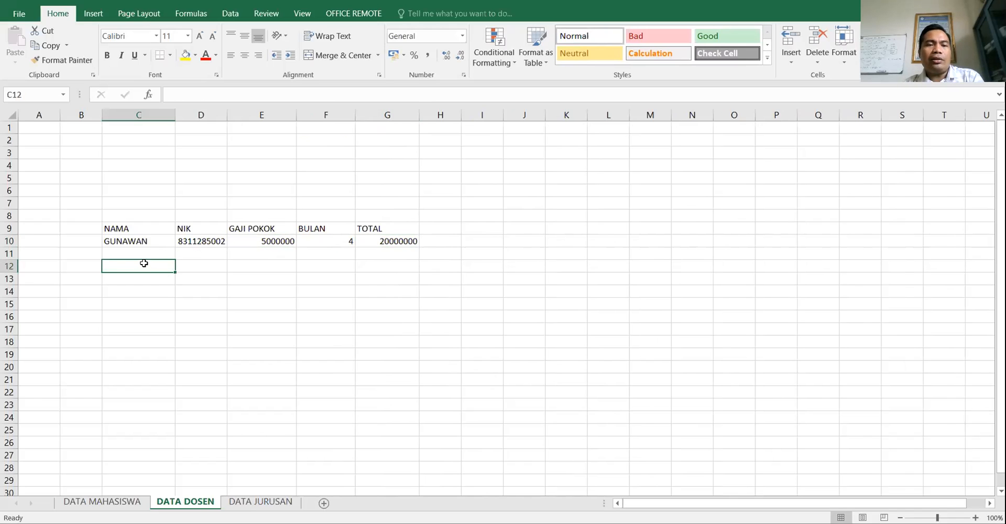
# - Fill row 11 with the second lecturer's name, NIK, base salary 400000 and 3 months
pyautogui.click(148, 252)
pyautogui.write('BUDI')
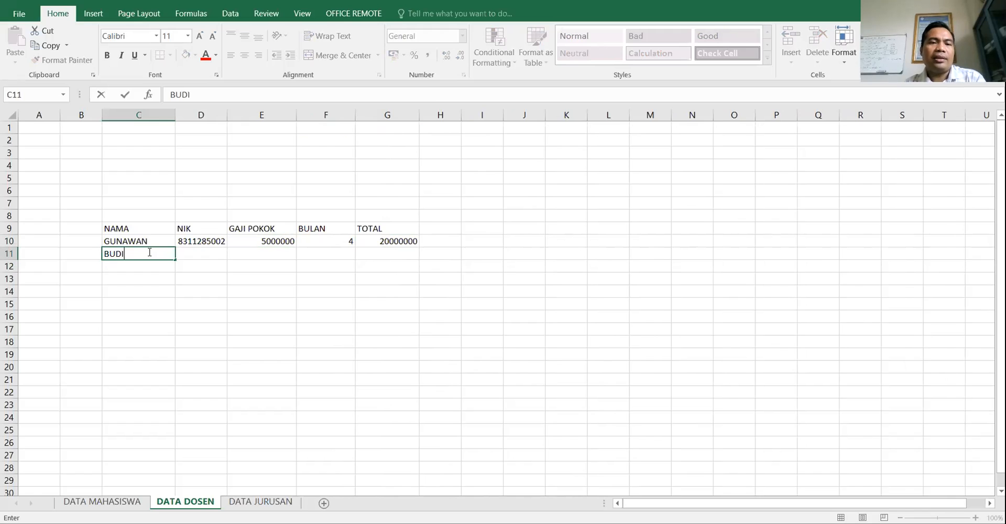
pyautogui.press('Tab')
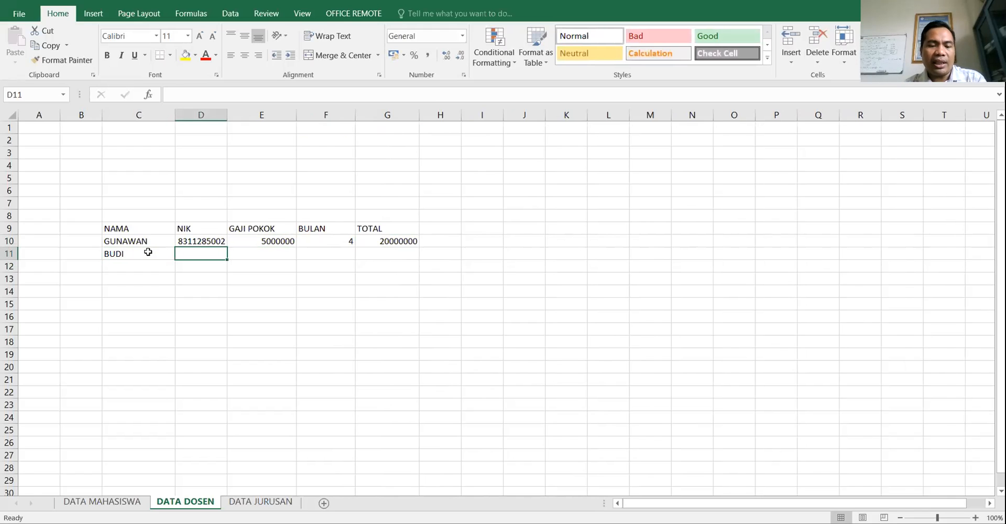
pyautogui.write('1232423')
pyautogui.press('Tab')
pyautogui.write('400000')
pyautogui.press('Tab')
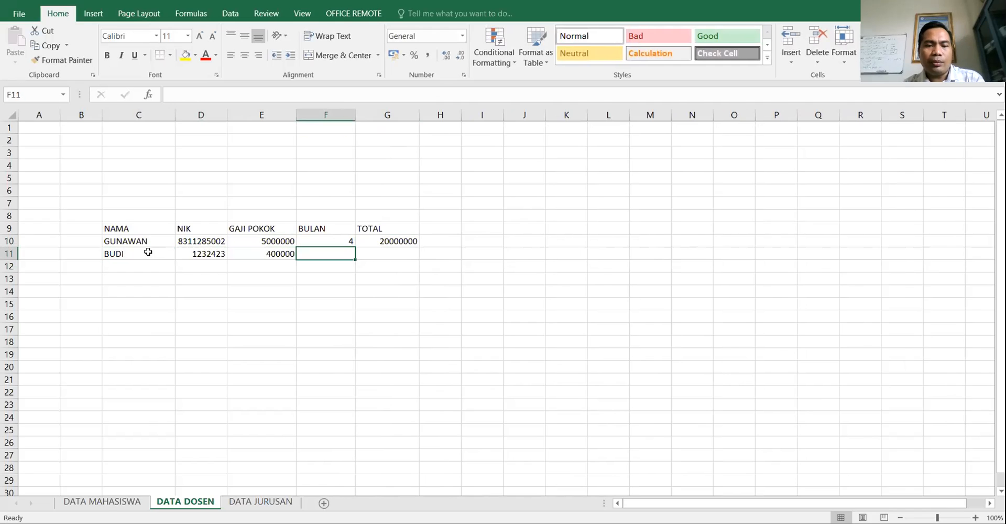
pyautogui.write('3')
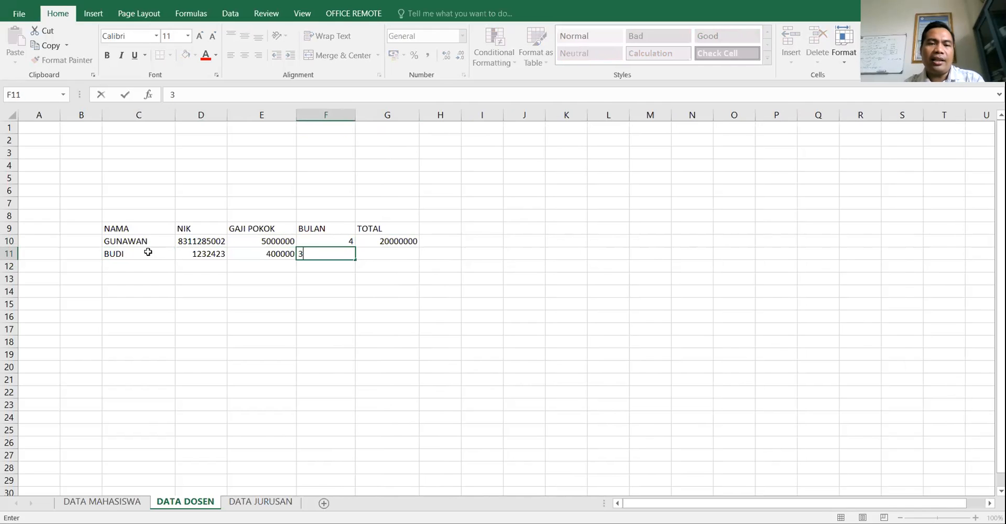
pyautogui.press('Tab')
# - Copy the G10 TOTAL formula into G11 and apply Comma Style, showing 1.200.000
pyautogui.press('Up')
pyautogui.press('Down')
pyautogui.press('Up')
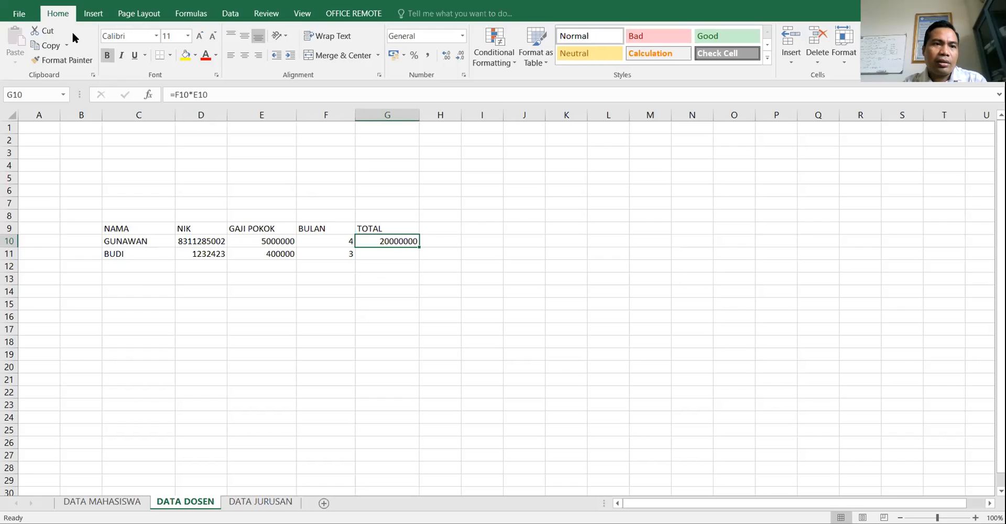
pyautogui.click(46, 48)
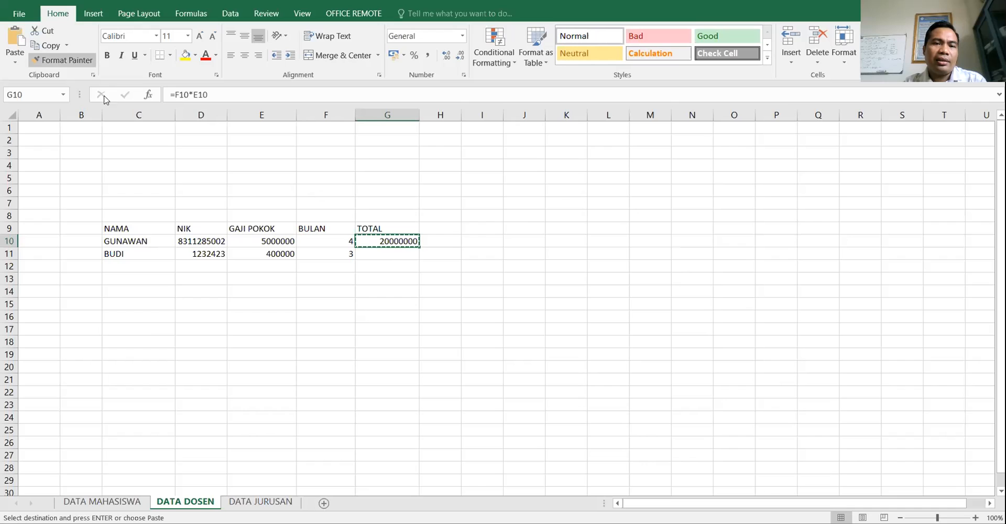
pyautogui.click(380, 252)
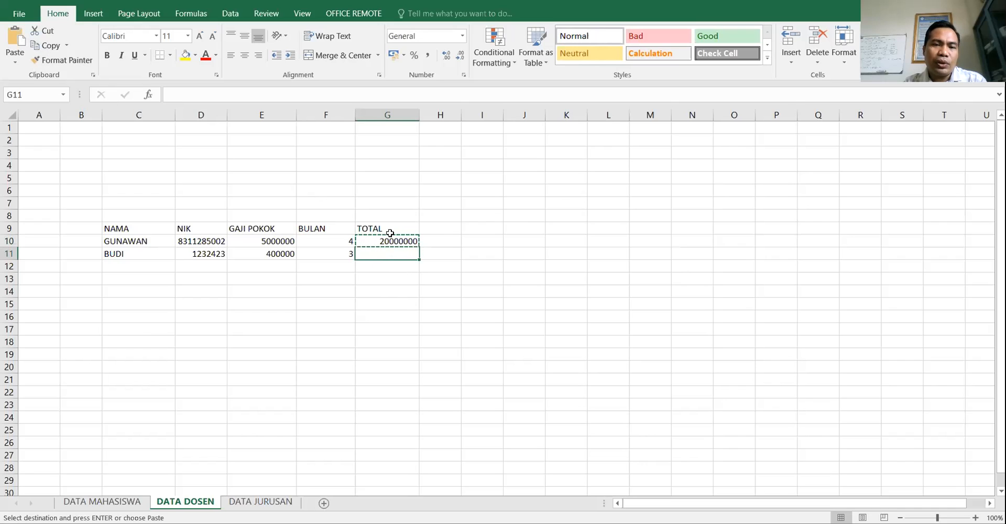
pyautogui.click(15, 50)
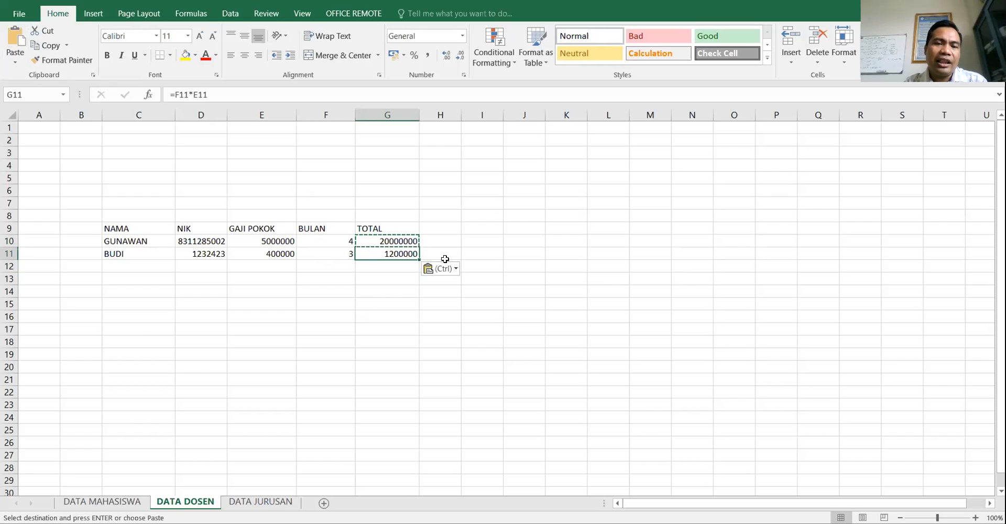
pyautogui.click(405, 239)
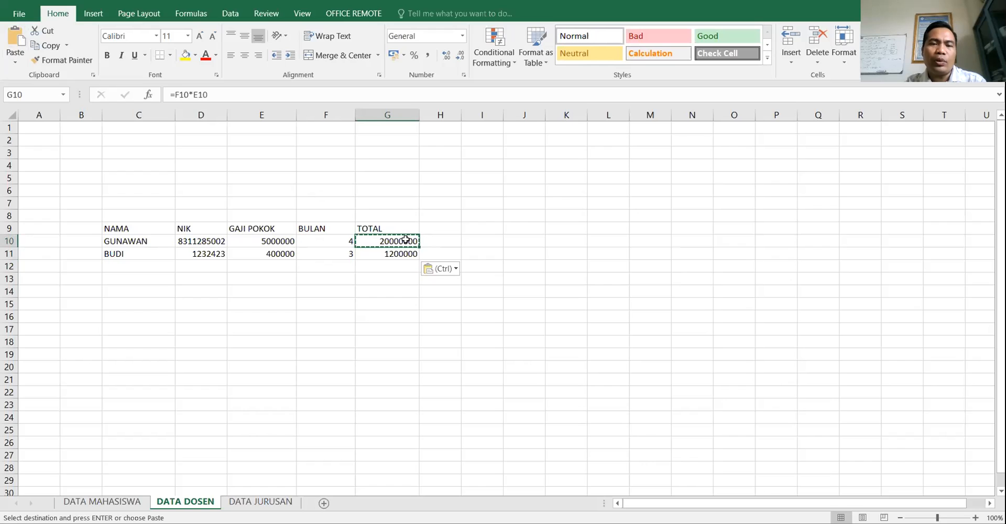
pyautogui.click(398, 254)
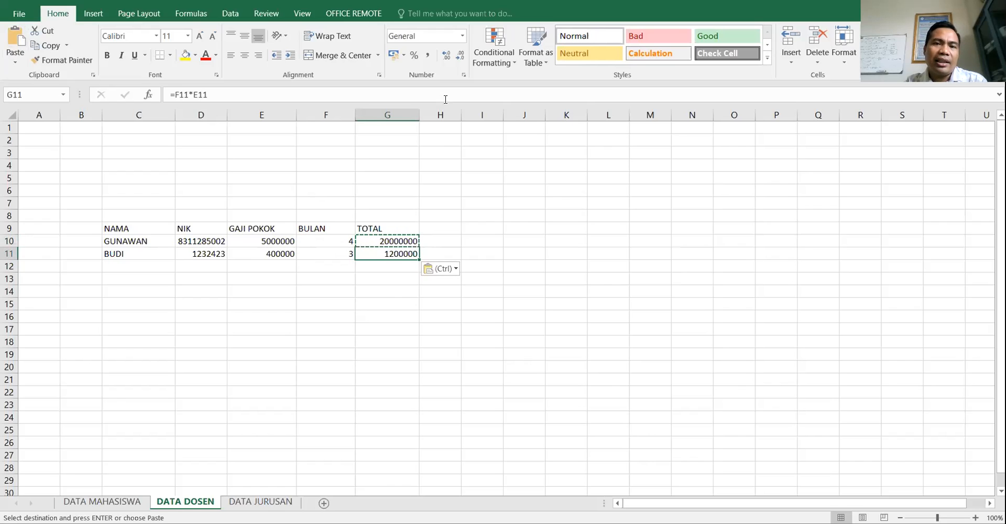
pyautogui.click(428, 59)
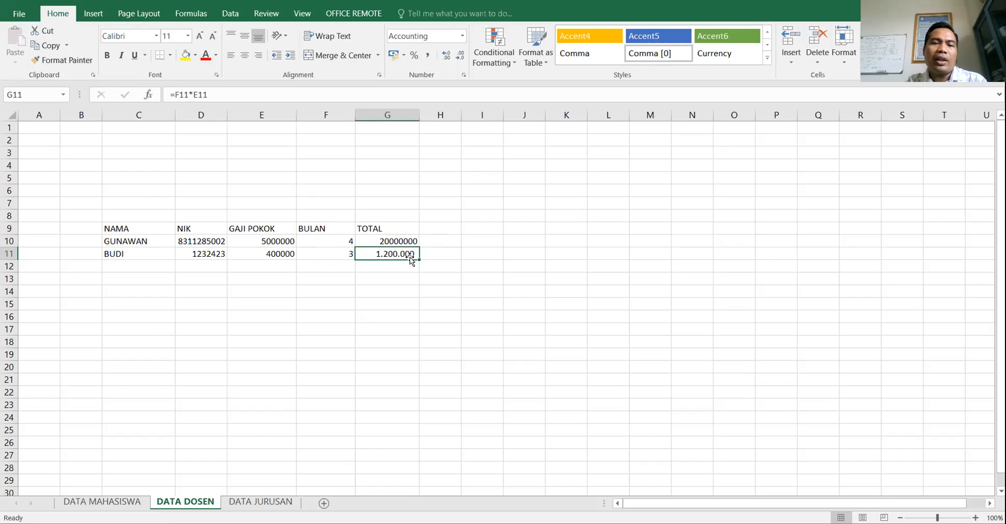
# - Give the G10 total thousand separators and change F11's BULAN to 5
pyautogui.click(407, 240)
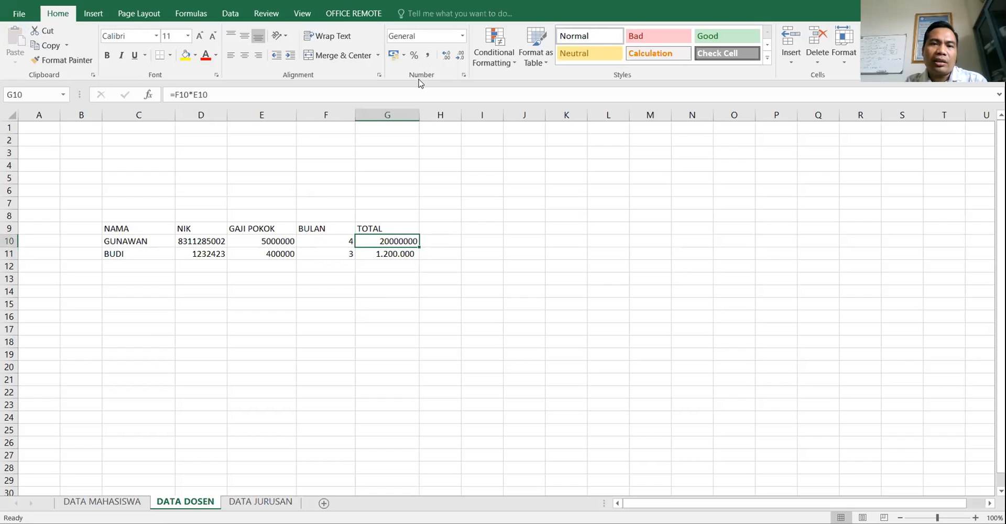
pyautogui.click(427, 56)
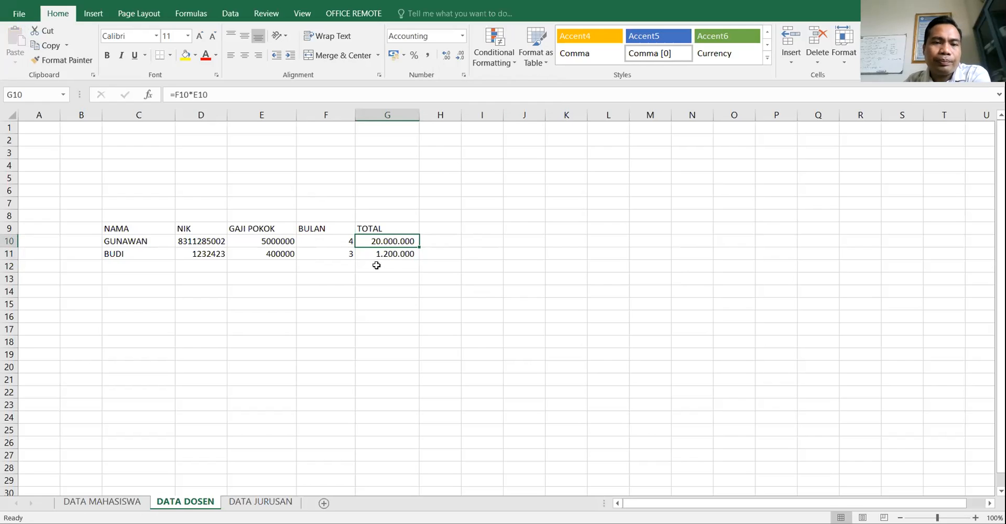
pyautogui.click(353, 259)
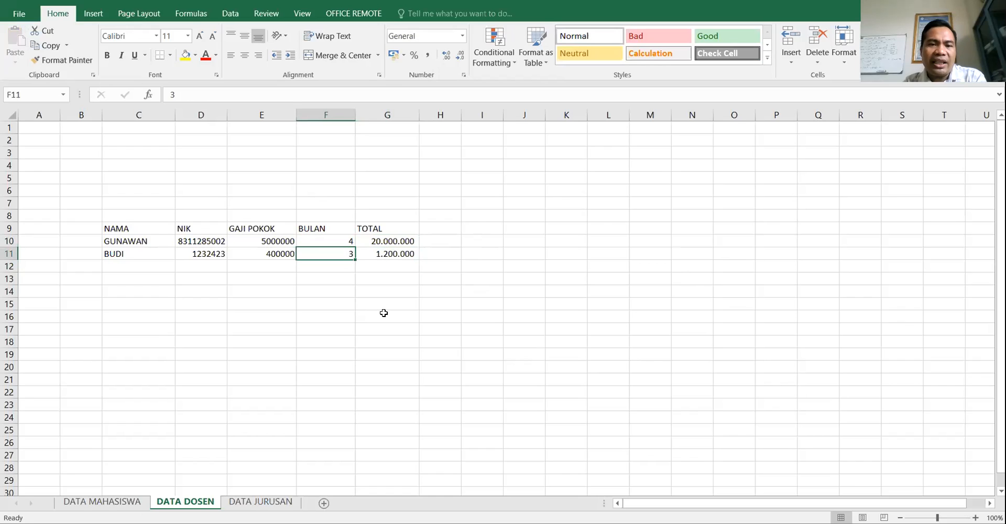
pyautogui.write('5')
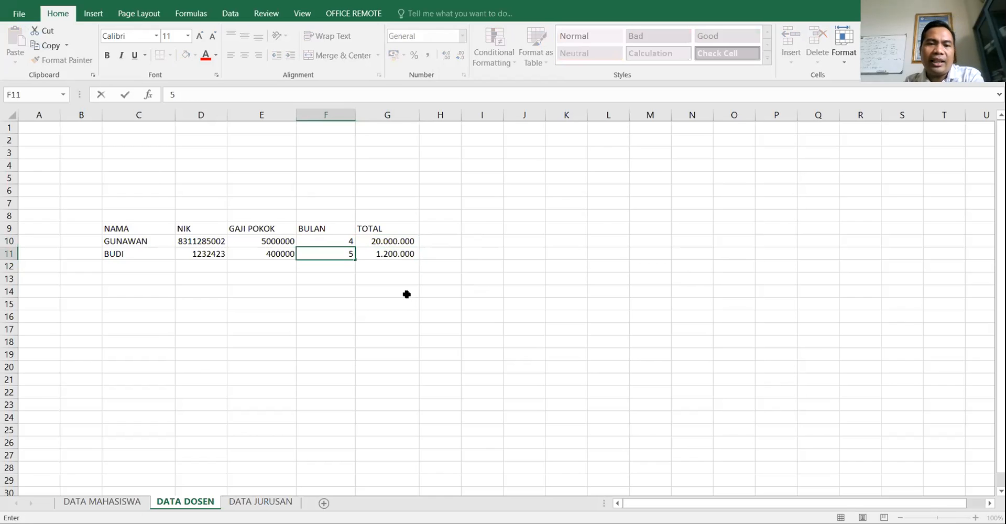
pyautogui.press('Return')
# - Check G11's recalculated 2.000.000 total, then select the empty cell C8 above the table
pyautogui.click(401, 254)
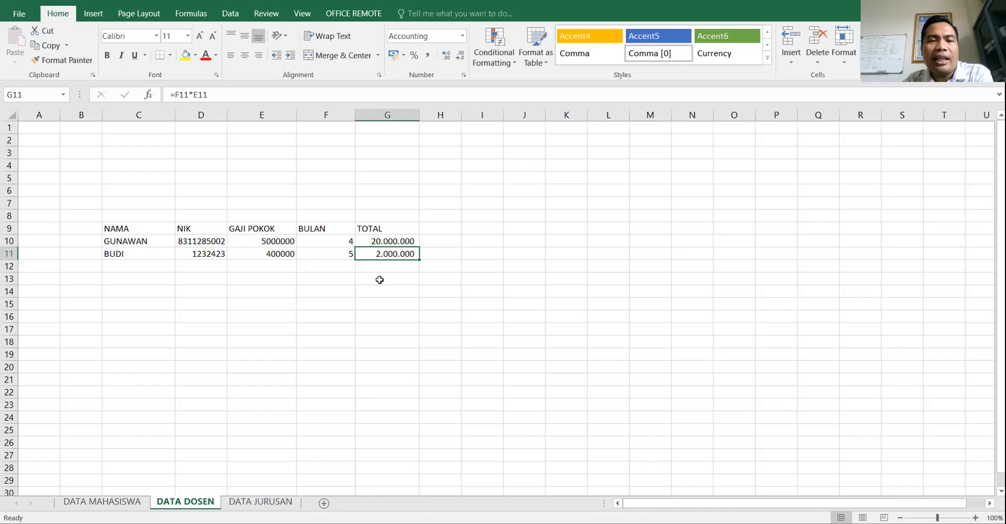
pyautogui.click(139, 228)
pyautogui.keyDown('shift'); pyautogui.click(431, 260); pyautogui.keyUp('shift')
pyautogui.click(394, 252)
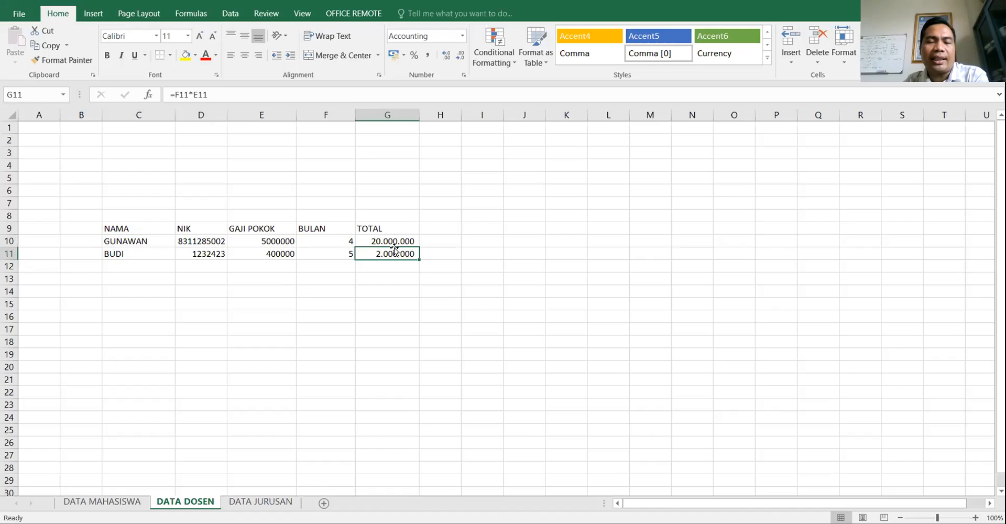
pyautogui.click(350, 349)
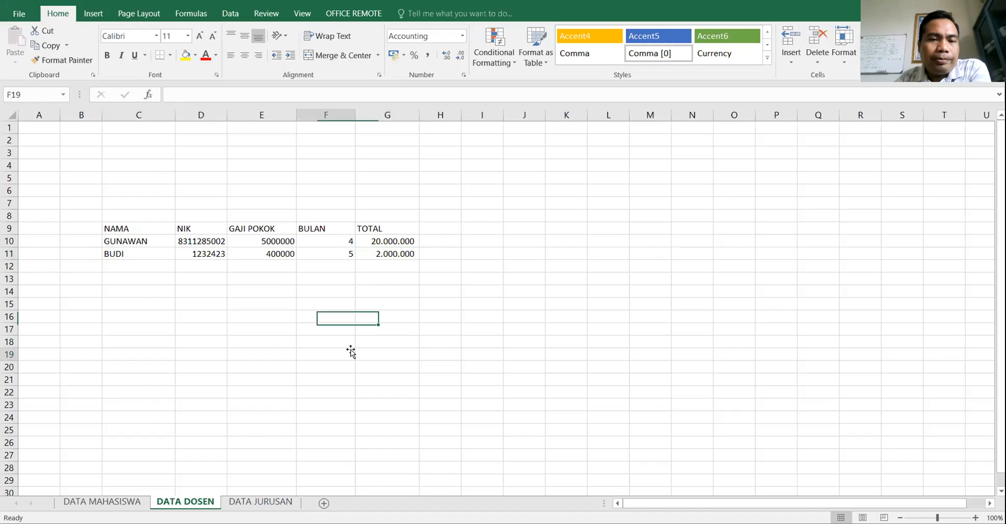
pyautogui.click(146, 215)
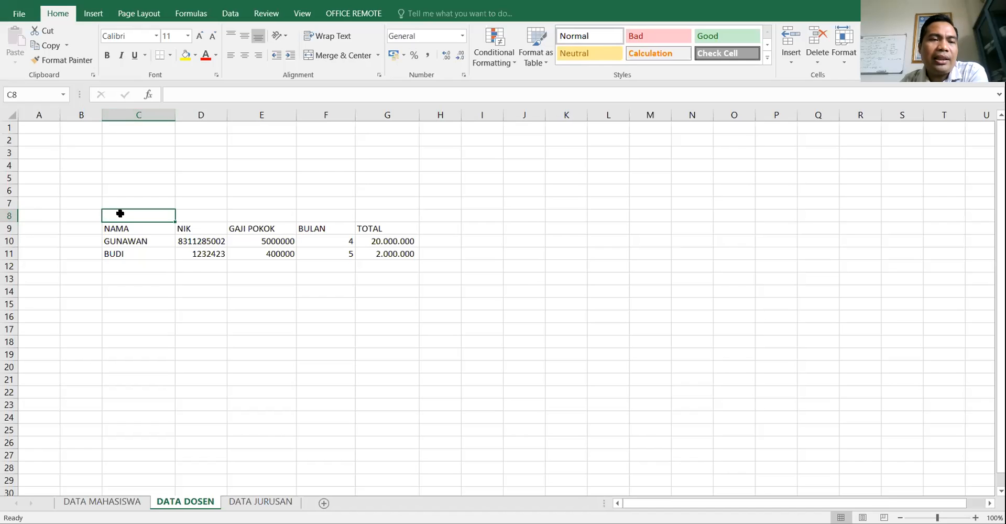
pyautogui.write('CE')
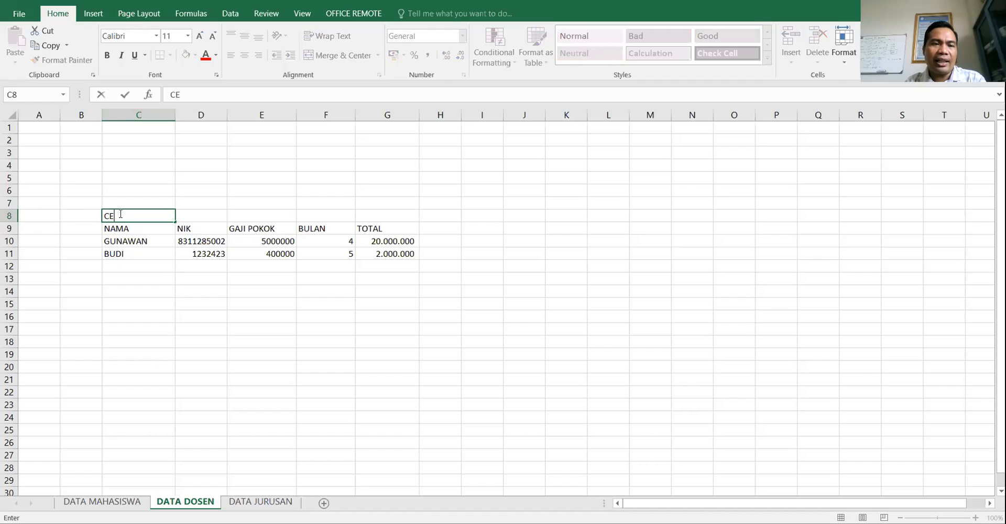
pyautogui.write('LL C8')
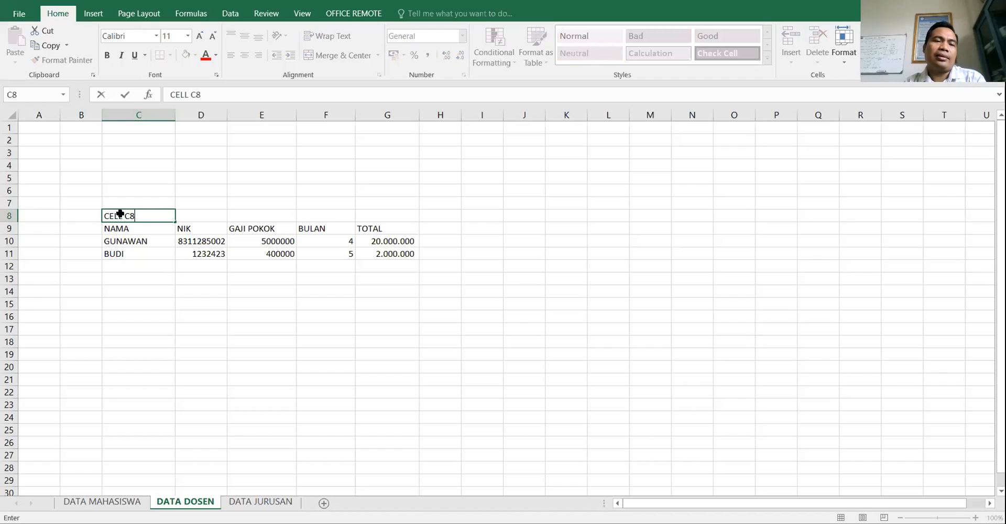
pyautogui.press('Return')
pyautogui.click(114, 214)
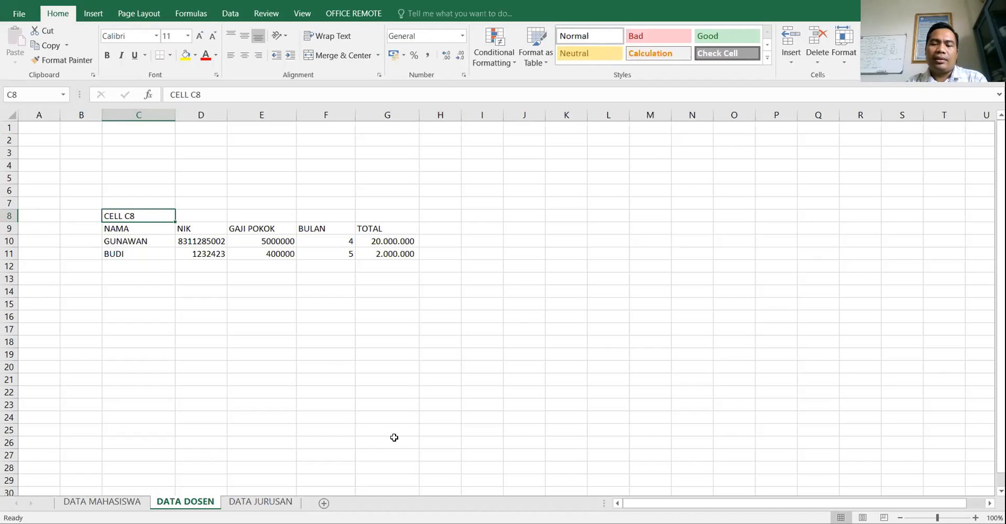
pyautogui.press('Delete')
pyautogui.press('Right')
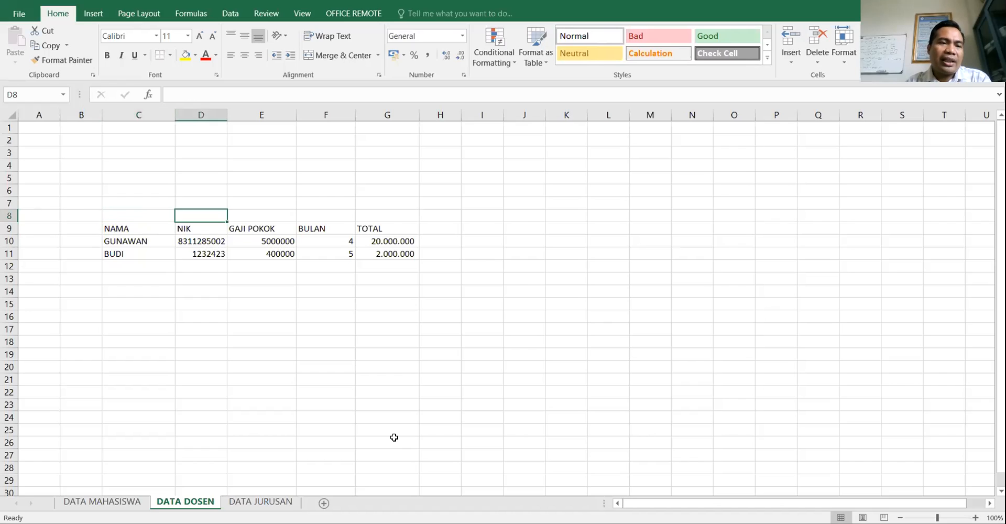
pyautogui.write('C')
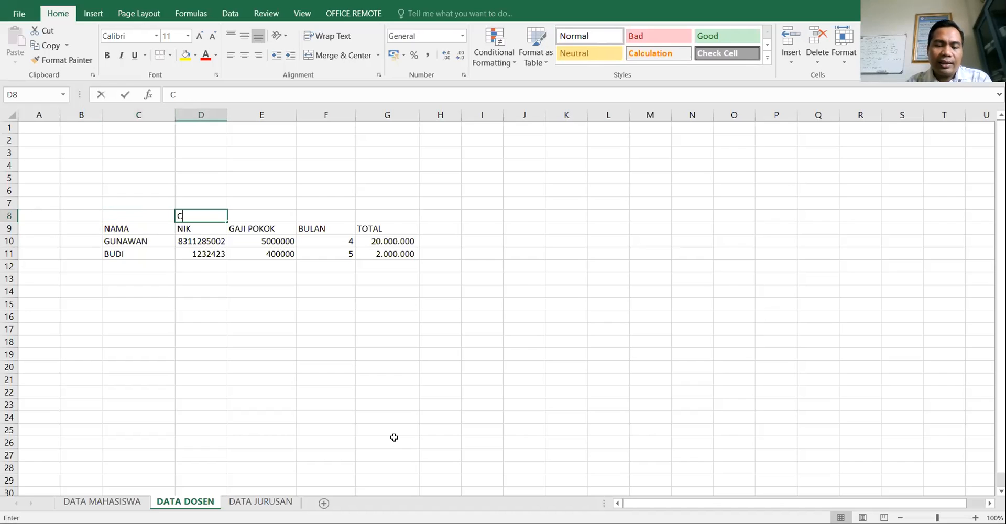
pyautogui.write('ELL D8')
pyautogui.press('Escape')
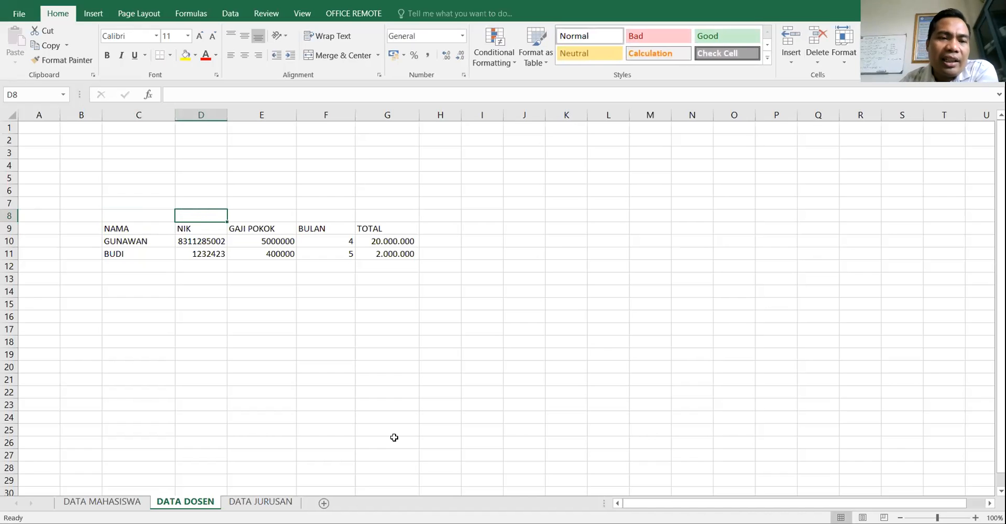
pyautogui.click(478, 219)
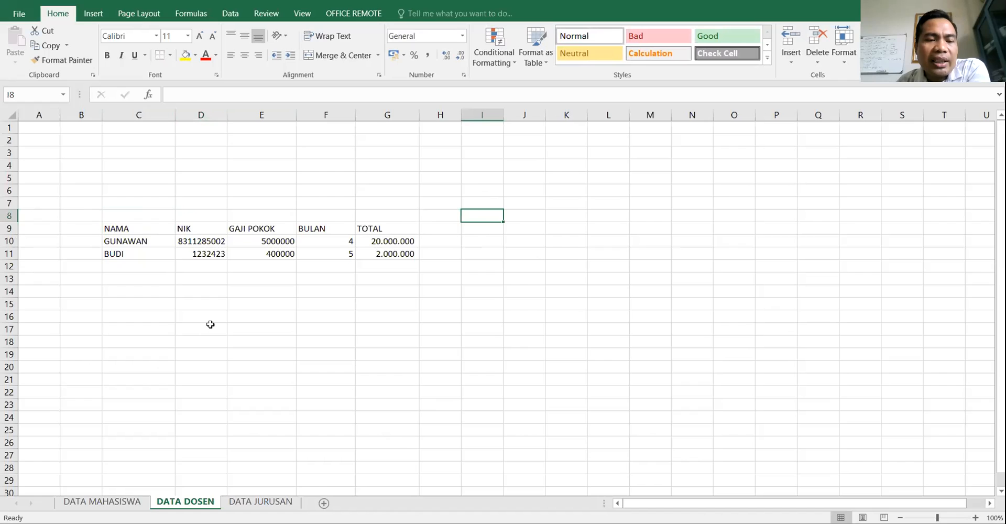
pyautogui.click(335, 329)
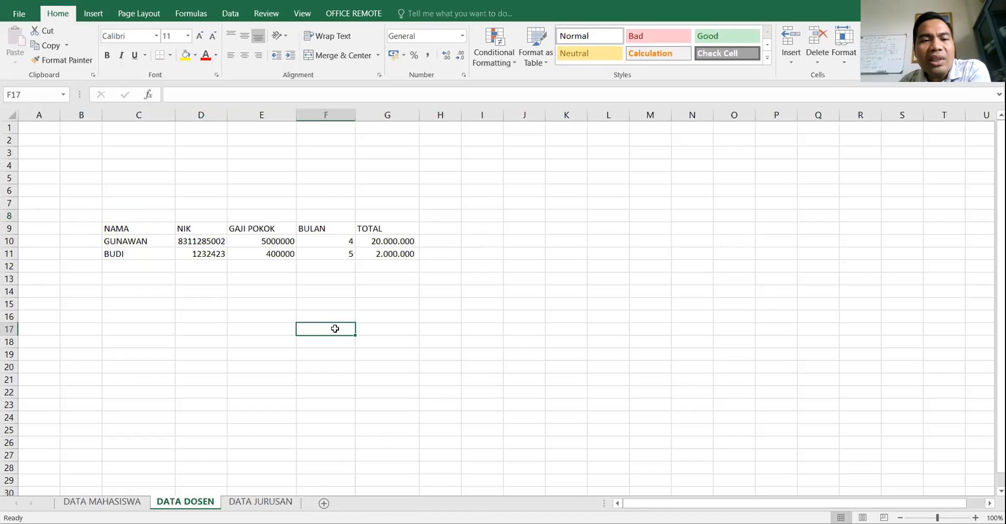
pyautogui.click(184, 216)
pyautogui.click(131, 209)
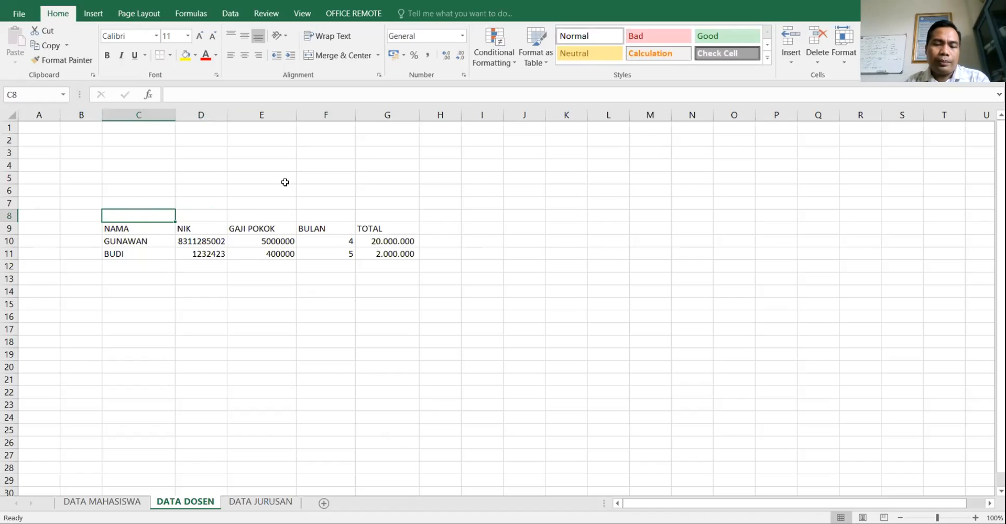
# - Enter the title LAPORAN DATA GAJI DOSEN in C8 and reselect the cell
pyautogui.write('LAPORAN DATA GAI')
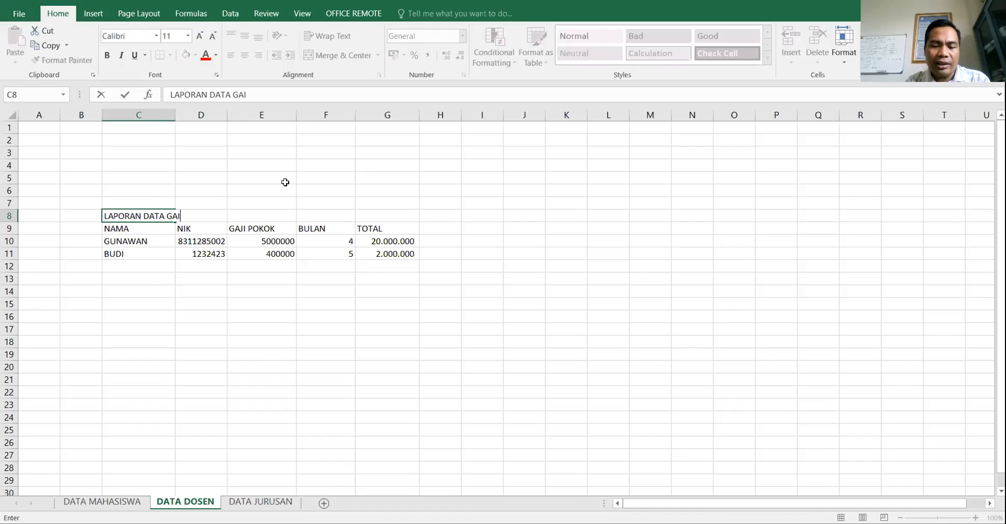
pyautogui.write('JI DOSEN')
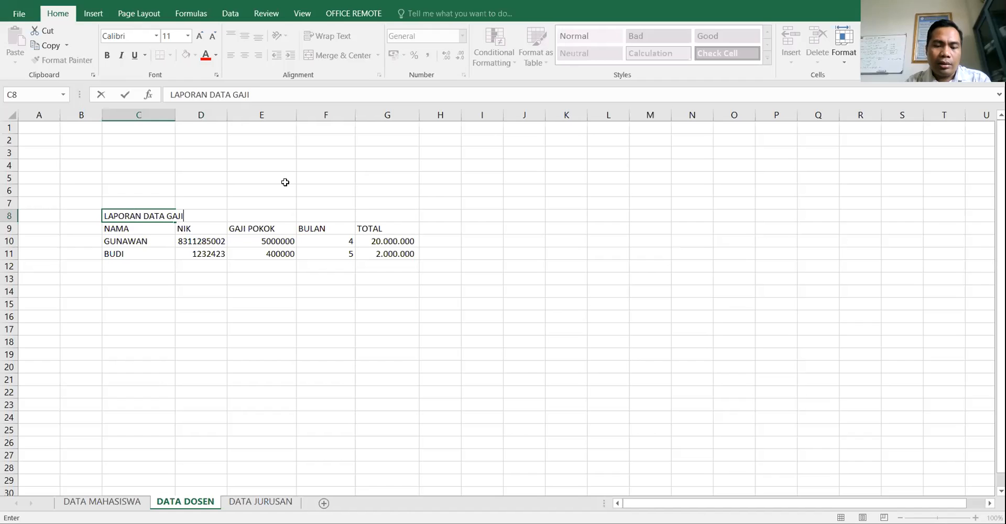
pyautogui.press('Return')
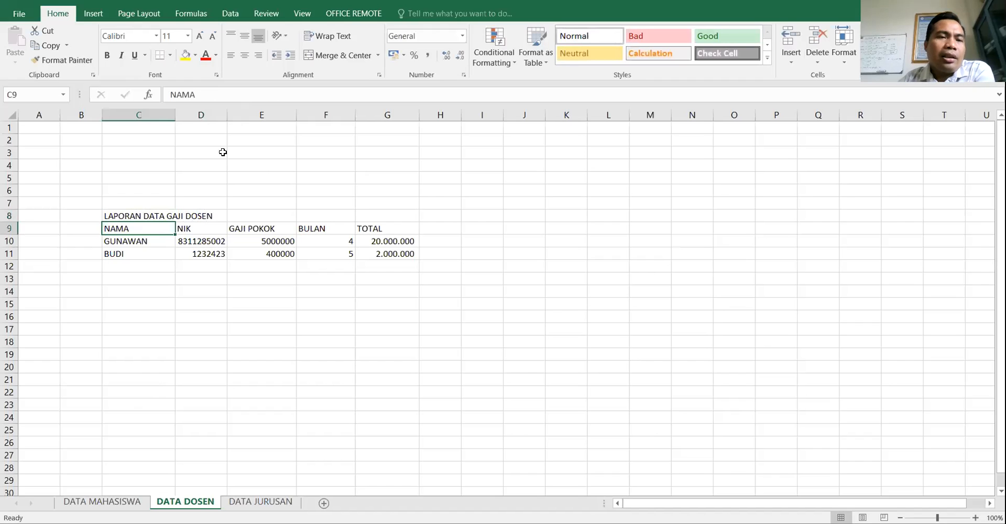
pyautogui.click(129, 216)
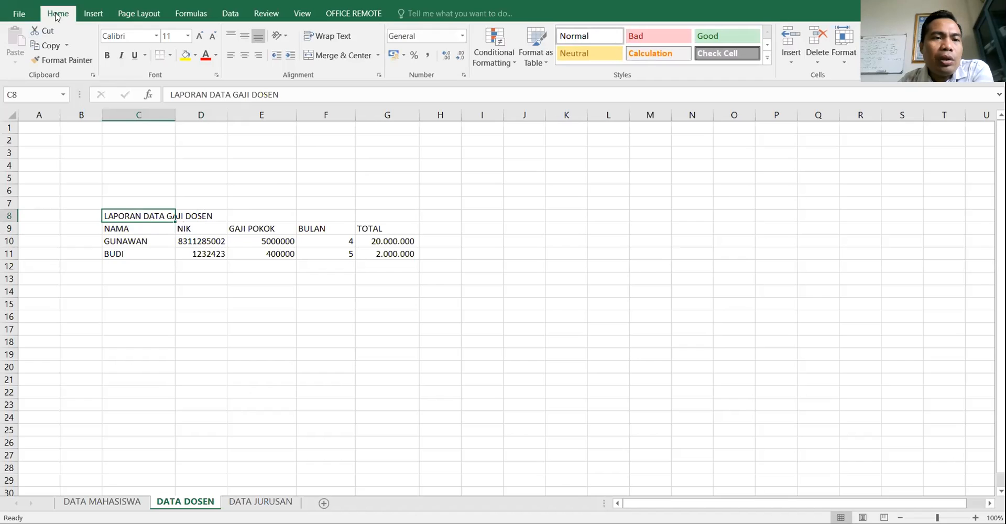
# - Set the C8 title font to Arial Black at 24 pt
pyautogui.click(157, 36)
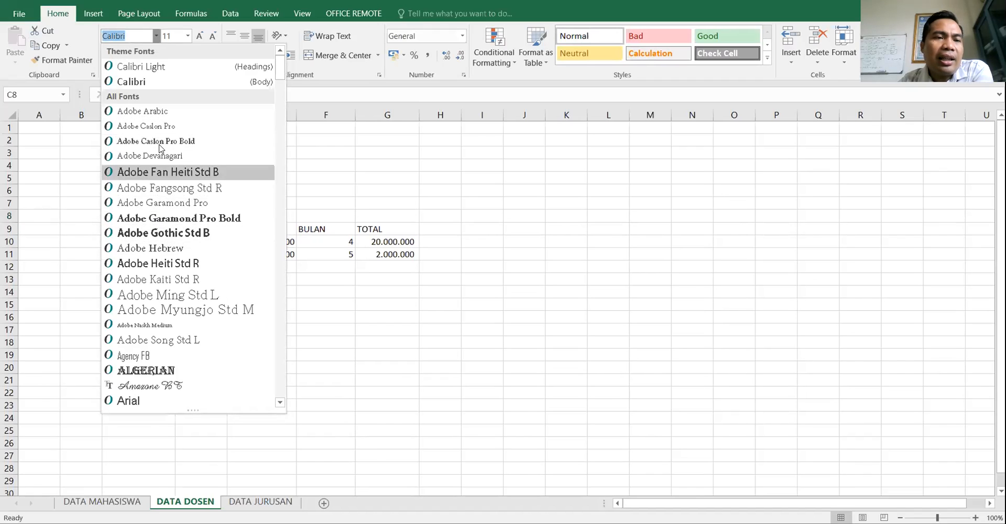
pyautogui.scroll(-3, 165, 87)
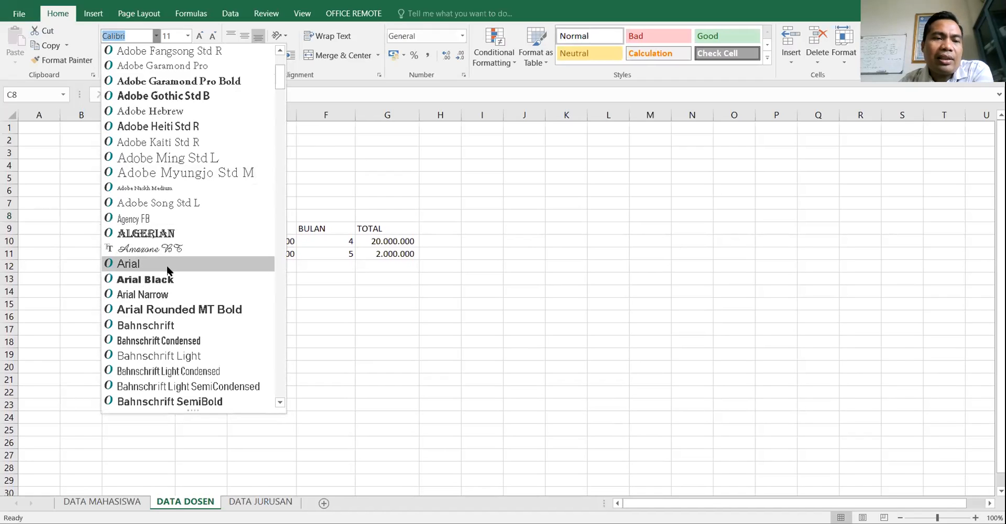
pyautogui.click(164, 280)
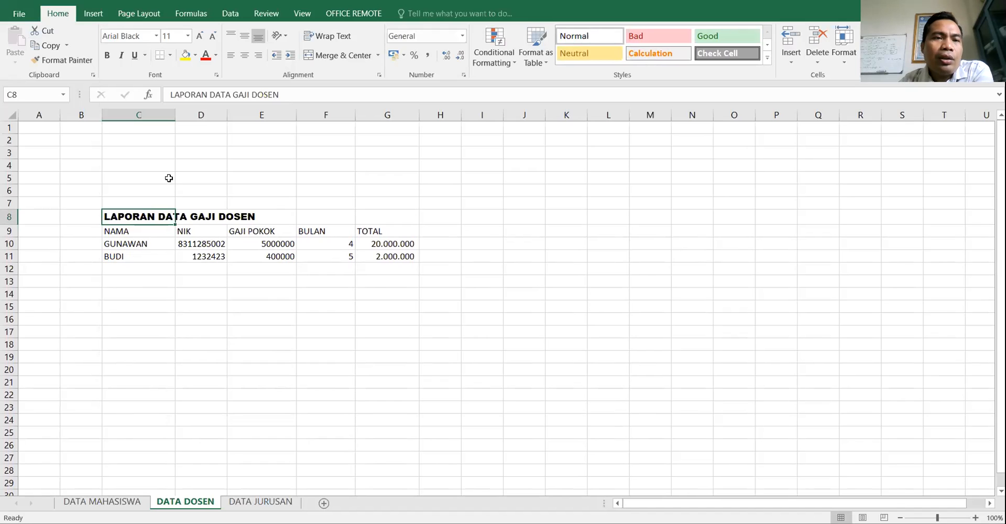
pyautogui.click(188, 36)
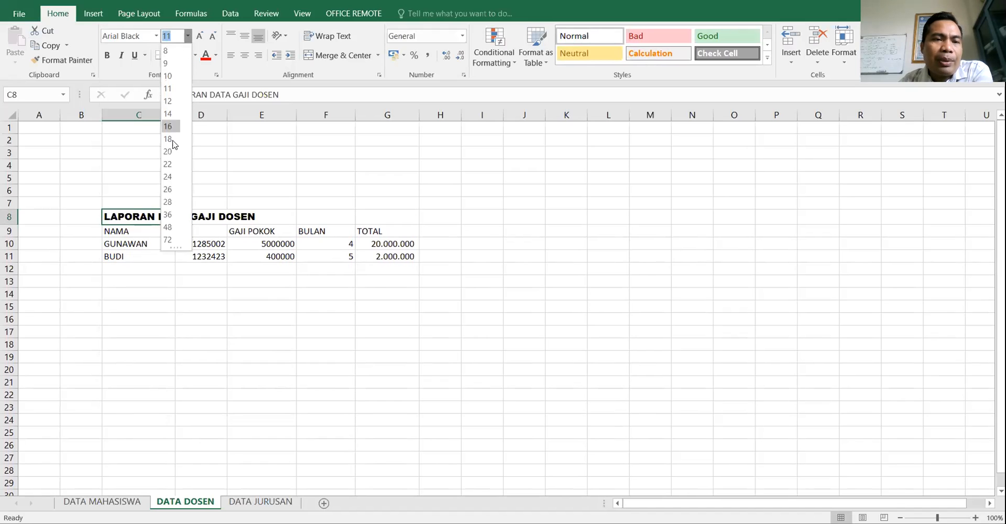
pyautogui.click(168, 176)
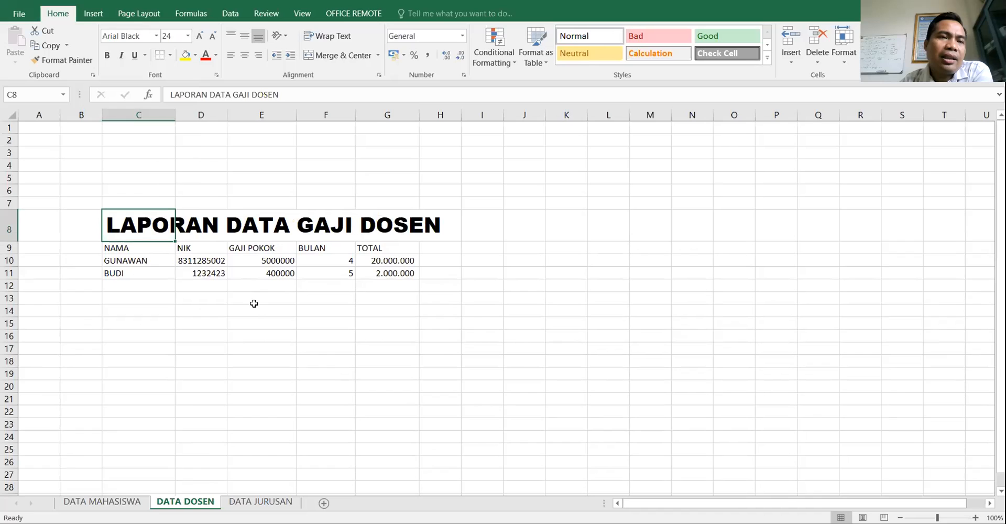
# - Enlarge the title three steps, shrink it five steps, then apply the Neutral cell style
pyautogui.click(201, 36)
pyautogui.click(200, 35)
pyautogui.click(201, 35)
pyautogui.click(200, 35)
pyautogui.click(201, 35)
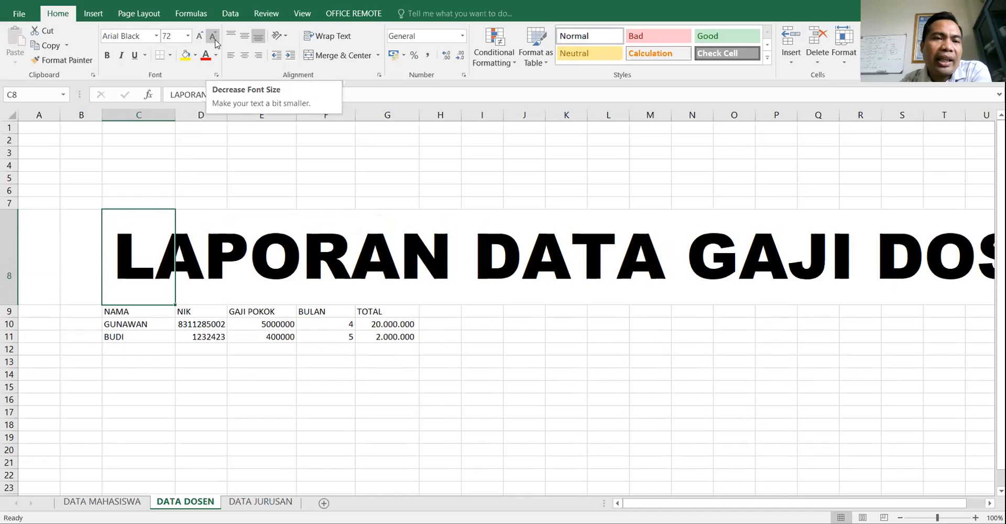
pyautogui.click(213, 36)
pyautogui.click(213, 36)
pyautogui.click(213, 36)
pyautogui.click(213, 36)
pyautogui.click(212, 35)
pyautogui.click(213, 36)
pyautogui.click(213, 36)
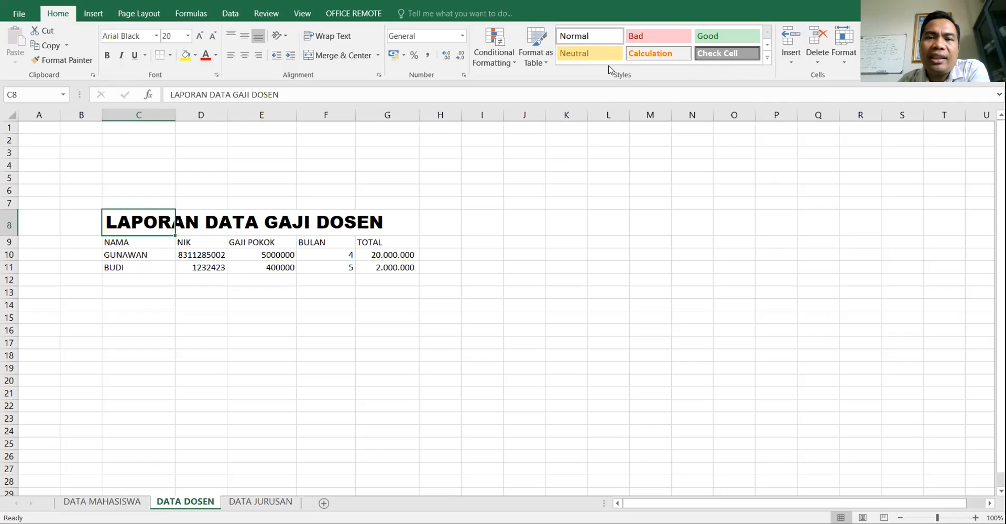
pyautogui.click(592, 53)
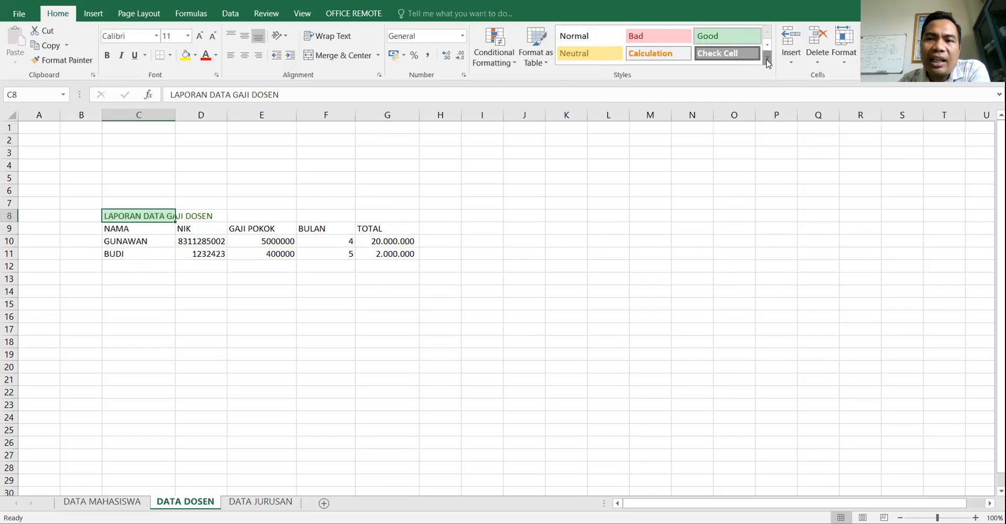
# - Give the title the orange Accent2 cell style with bold 14 pt text
pyautogui.click(767, 58)
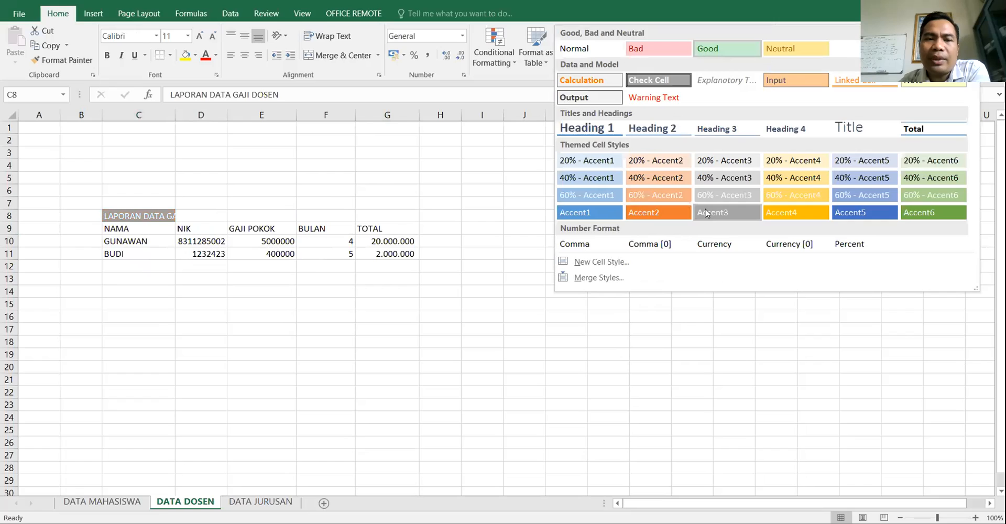
pyautogui.click(673, 212)
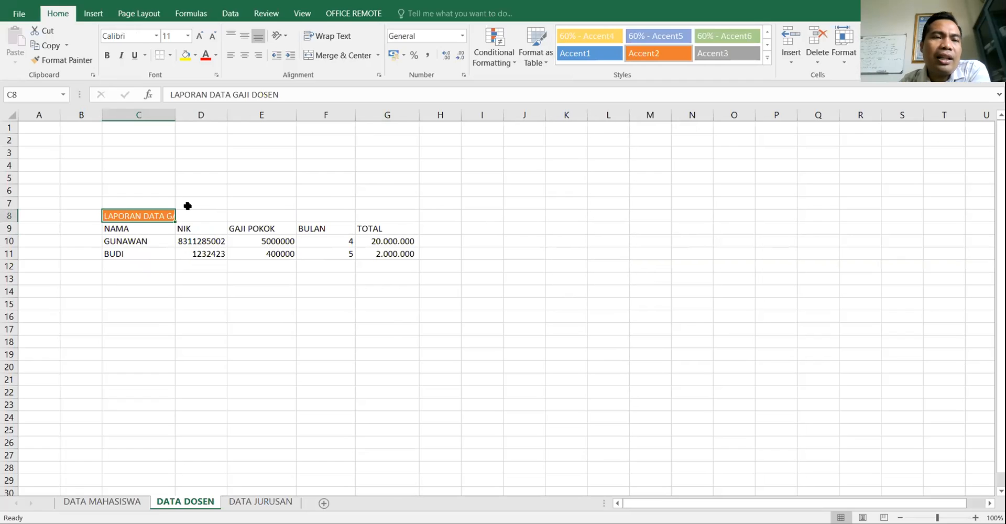
pyautogui.click(107, 55)
pyautogui.click(200, 36)
pyautogui.click(199, 35)
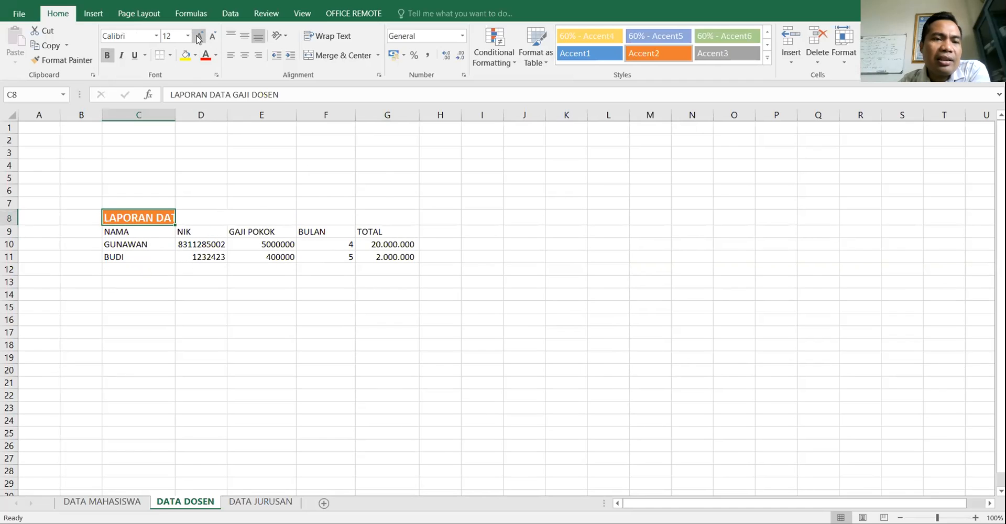
# - Check which row 8 cells the title spills into, ending back on C8
pyautogui.click(249, 267)
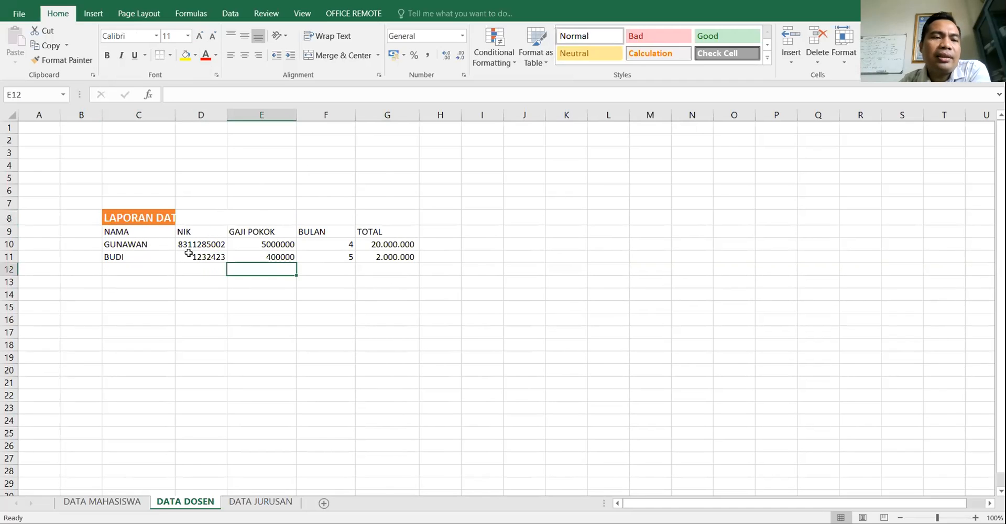
pyautogui.click(160, 215)
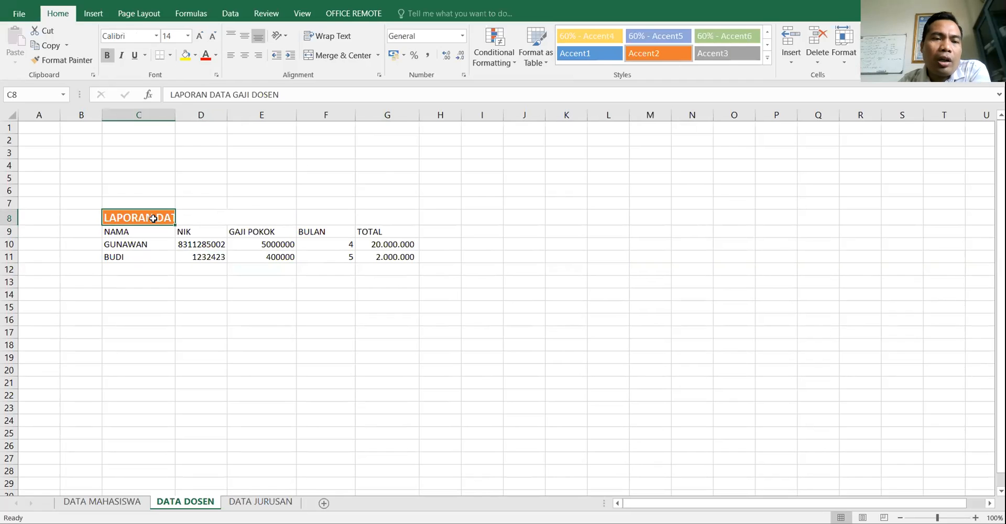
pyautogui.click(168, 296)
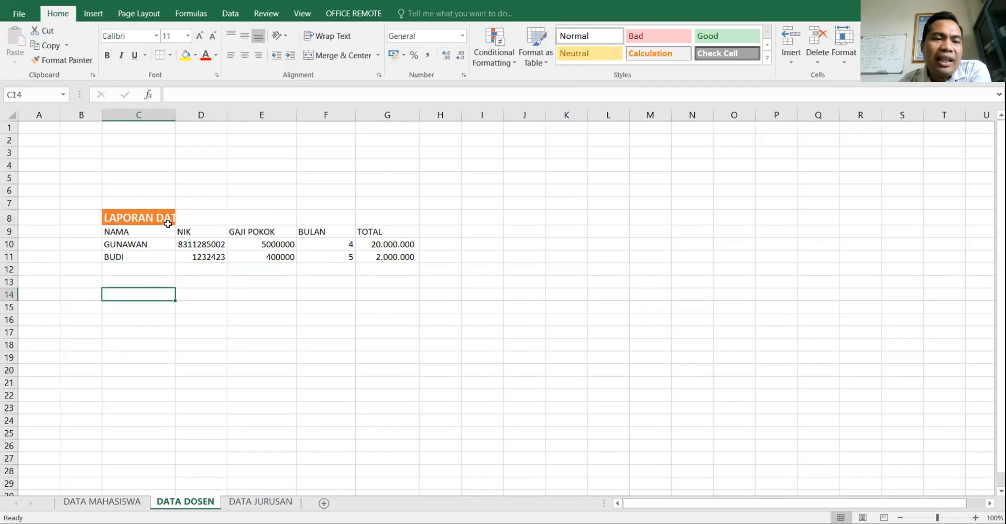
pyautogui.click(193, 215)
pyautogui.click(265, 216)
pyautogui.click(350, 217)
pyautogui.click(390, 216)
pyautogui.click(273, 217)
pyautogui.click(212, 213)
pyautogui.click(166, 220)
pyautogui.click(206, 217)
pyautogui.click(113, 211)
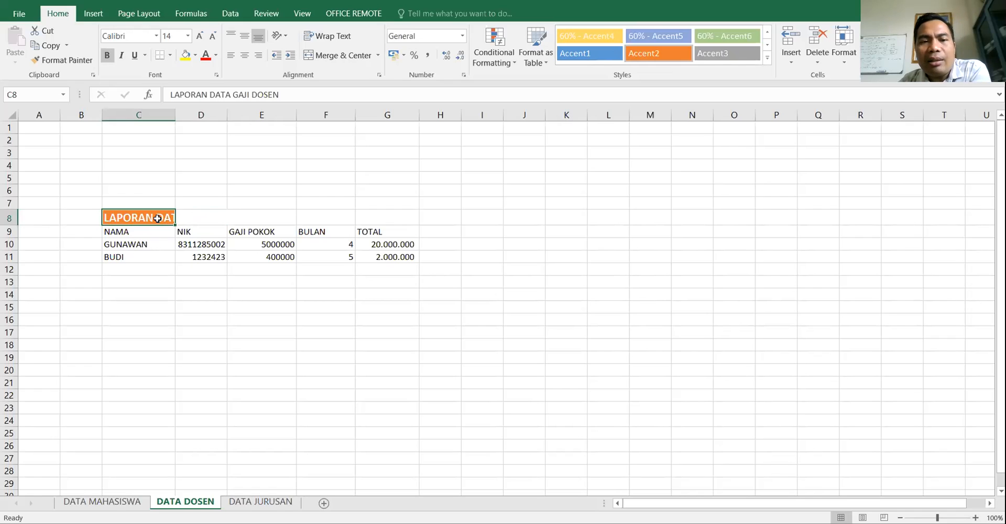
# - Merge and centre C8:G8 so the title spans the table, then review the result
pyautogui.moveTo(155, 218); pyautogui.dragTo(370, 217)
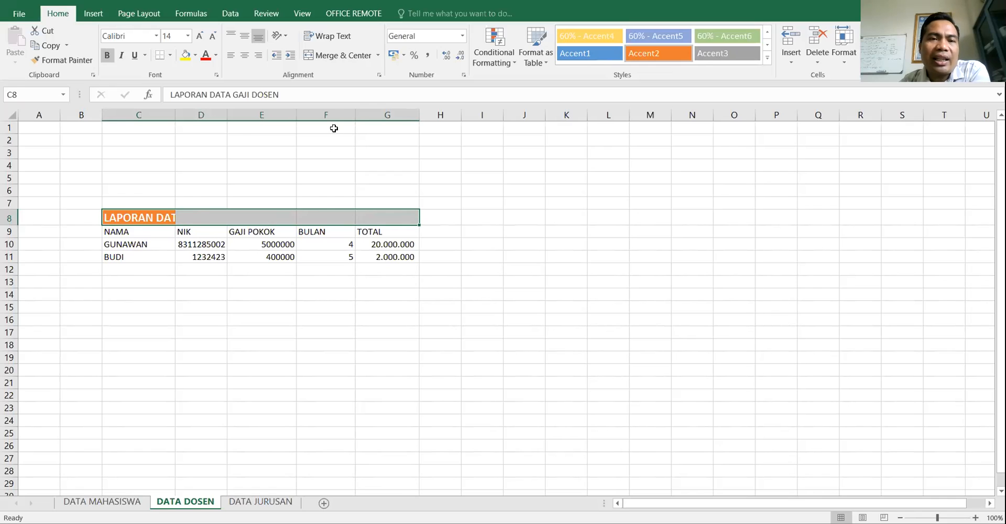
pyautogui.click(322, 57)
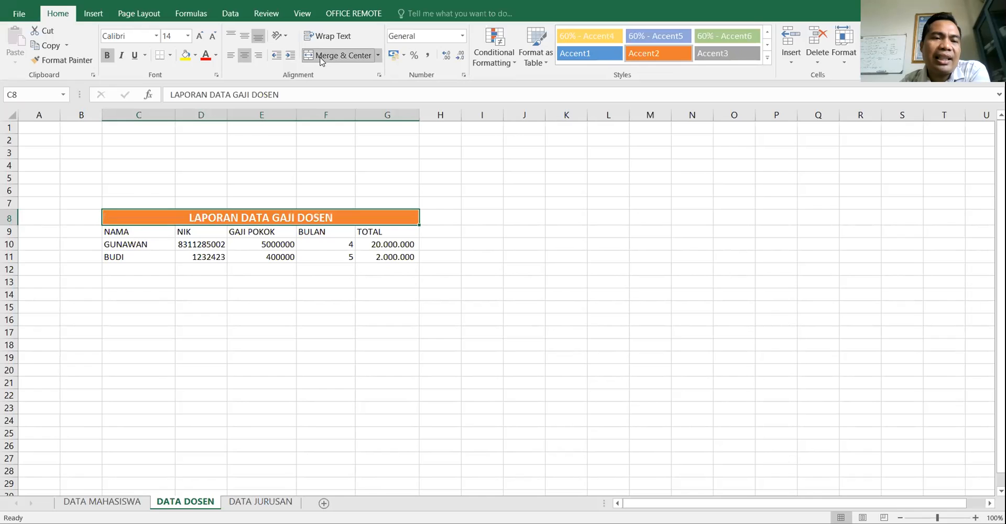
pyautogui.click(322, 57)
pyautogui.click(322, 57)
pyautogui.click(322, 341)
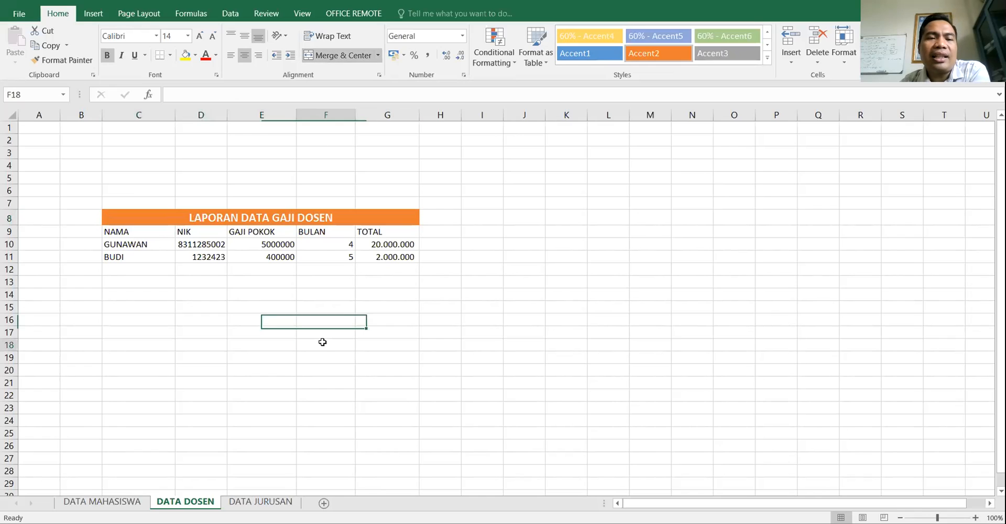
pyautogui.click(284, 216)
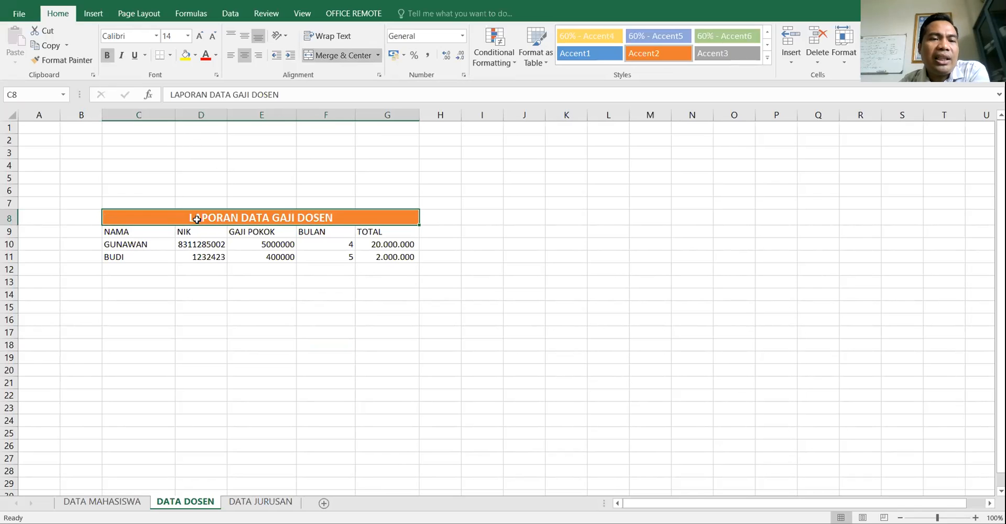
pyautogui.click(247, 401)
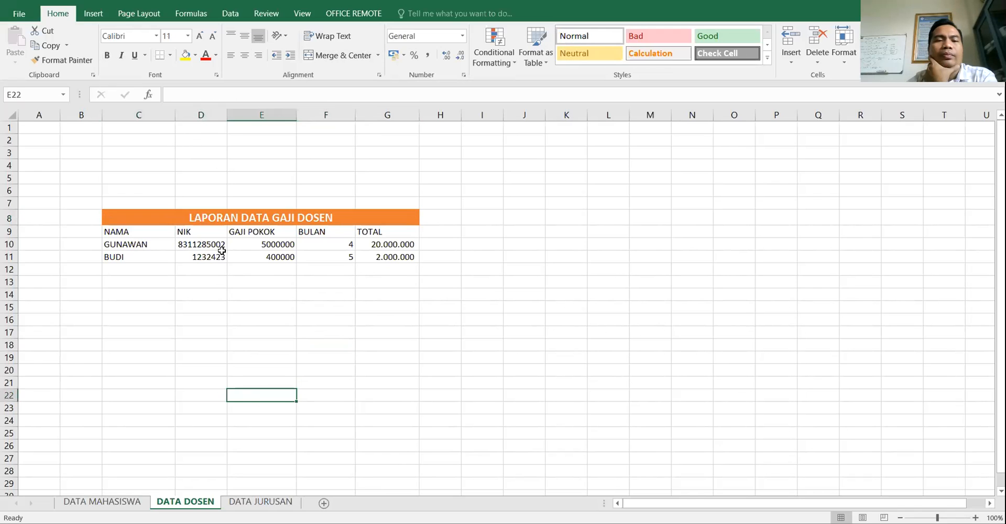
pyautogui.click(202, 216)
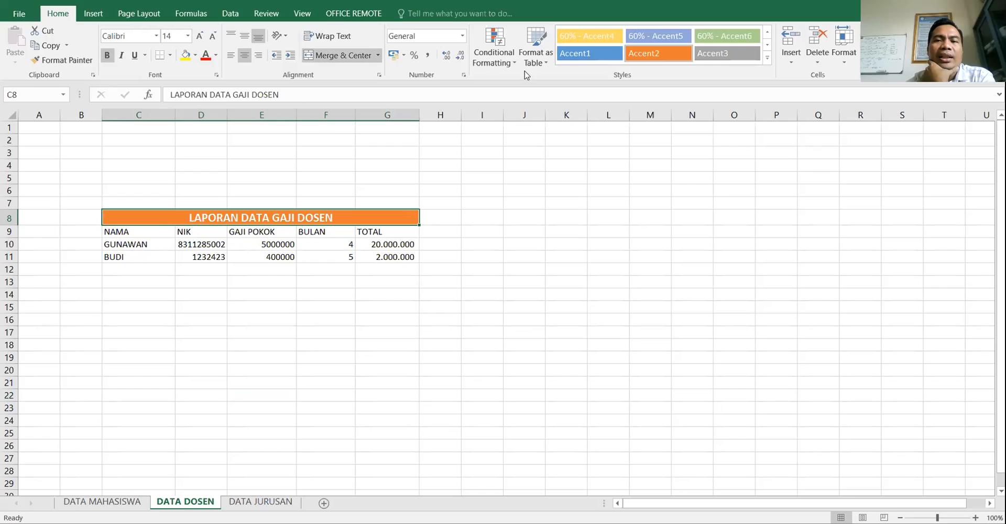
pyautogui.click(306, 294)
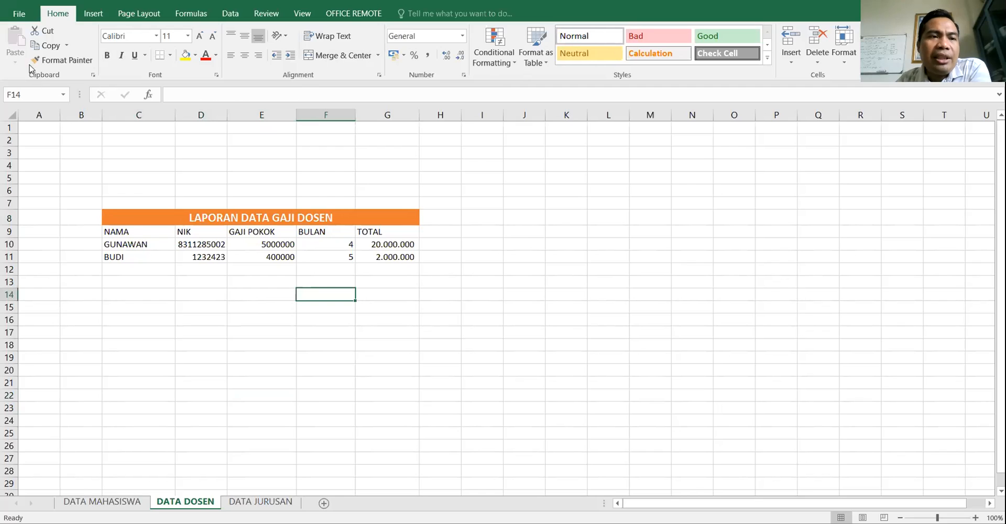
# - Save the workbook to the Desktop as LATIHAN EXCEL in .xlsx format, replacing the name Book1
pyautogui.click(21, 15)
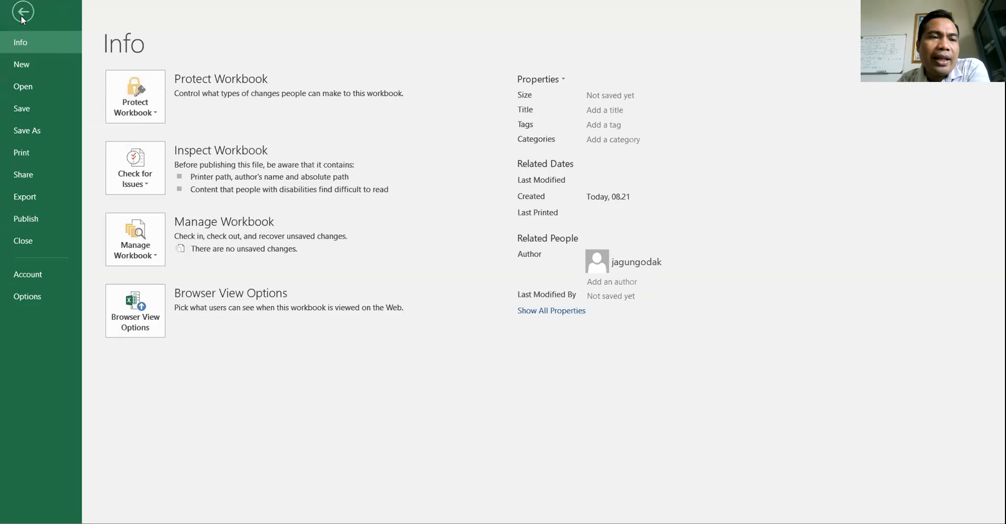
pyautogui.click(30, 112)
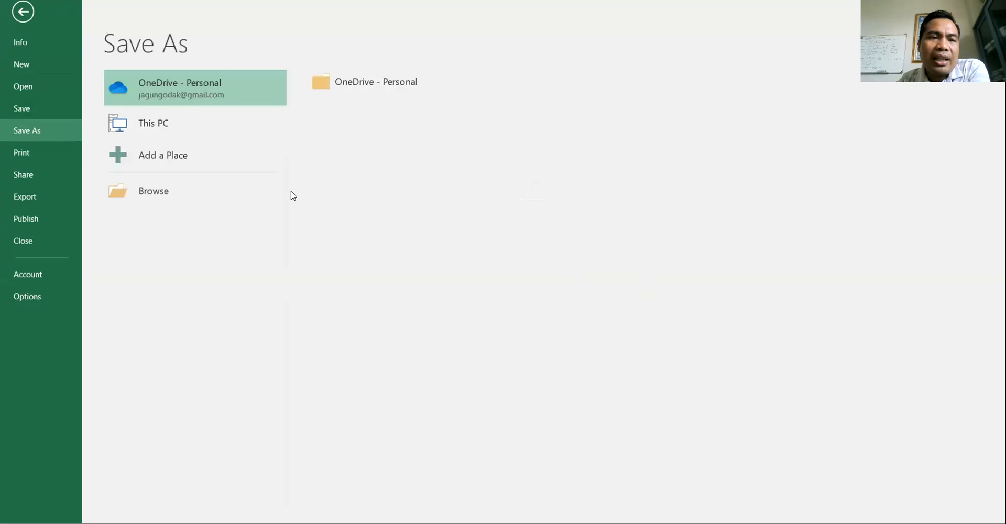
pyautogui.click(151, 190)
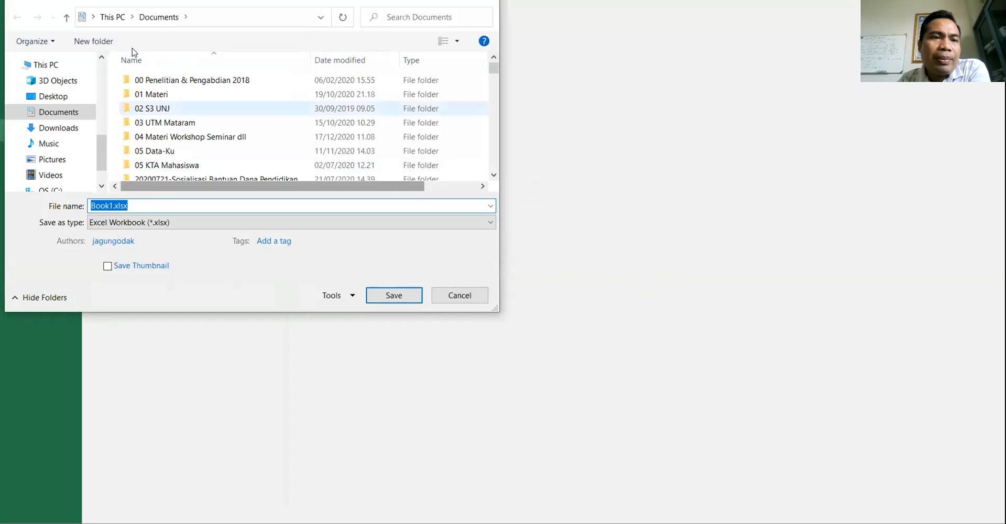
pyautogui.click(68, 99)
pyautogui.doubleClick(116, 204)
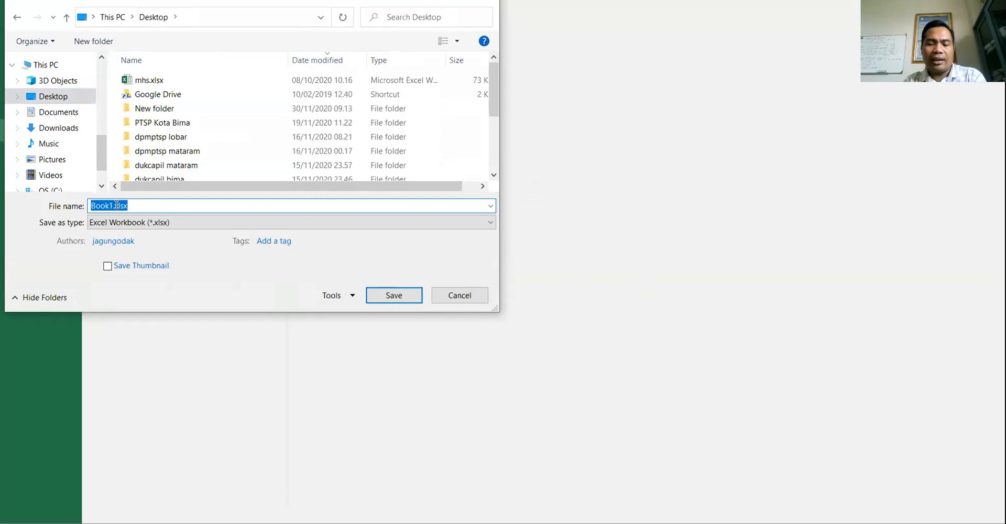
pyautogui.write('LATIHAN EXCEL')
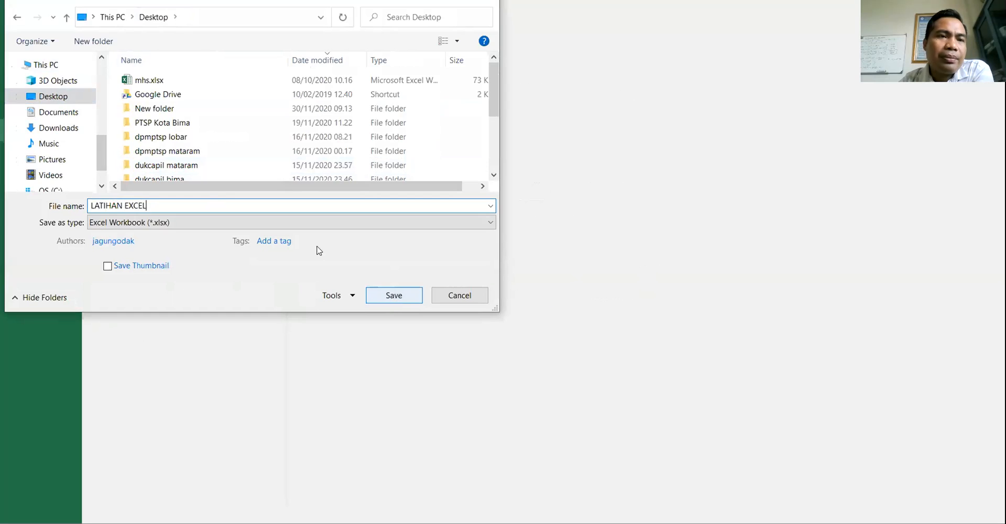
pyautogui.click(393, 295)
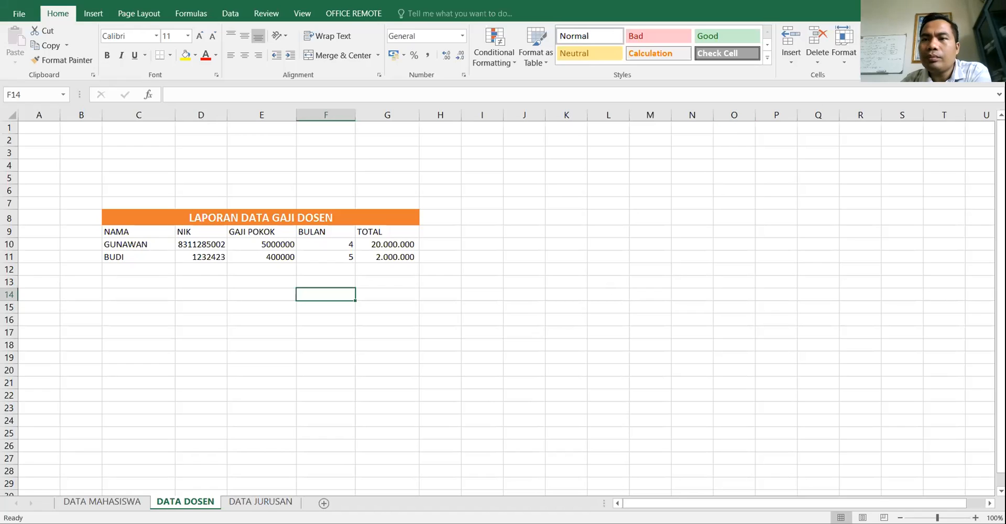
pyautogui.click(961, 1)
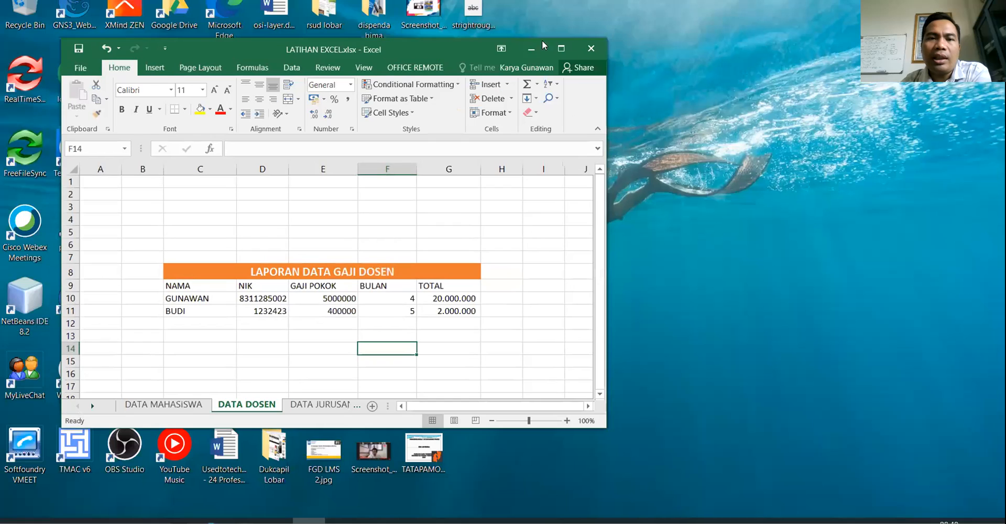
pyautogui.moveTo(437, 44); pyautogui.dragTo(1003, 48)
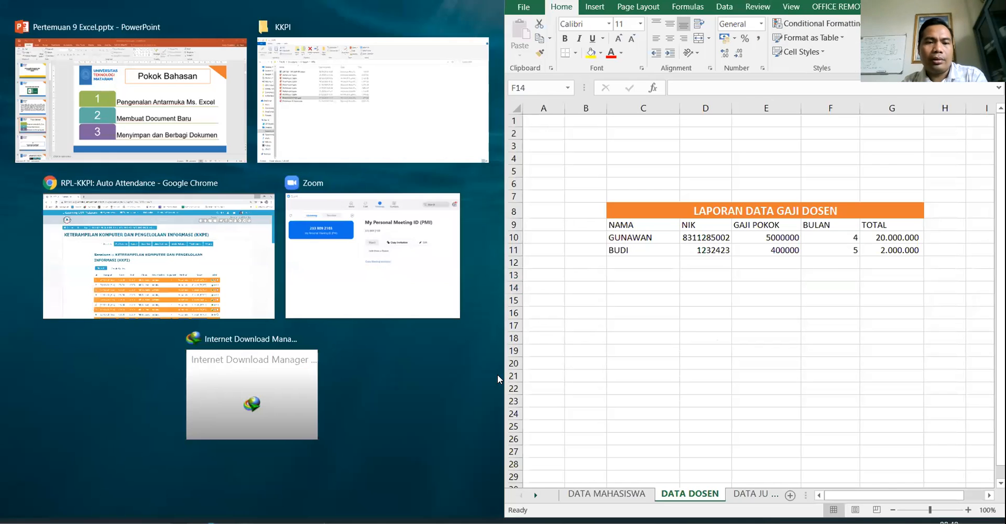
pyautogui.click(498, 376)
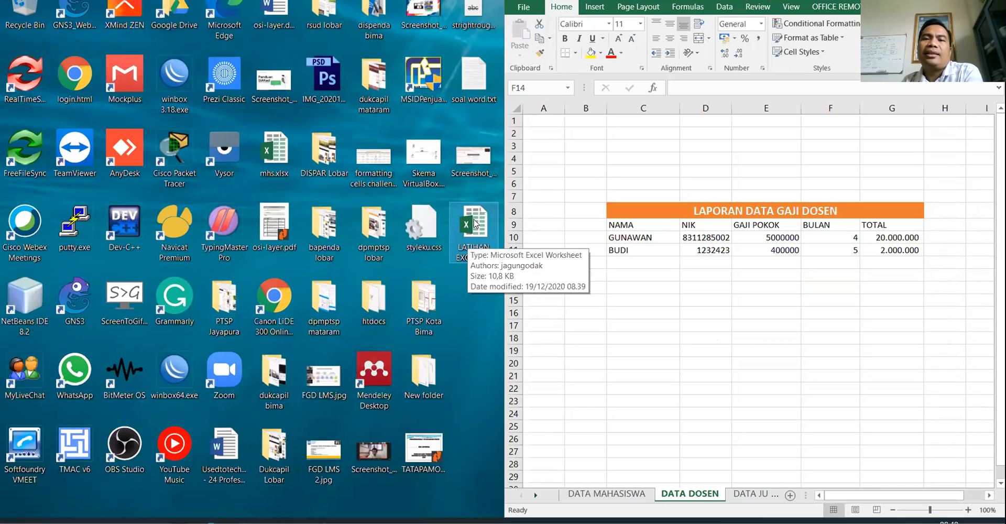
pyautogui.click(675, 167)
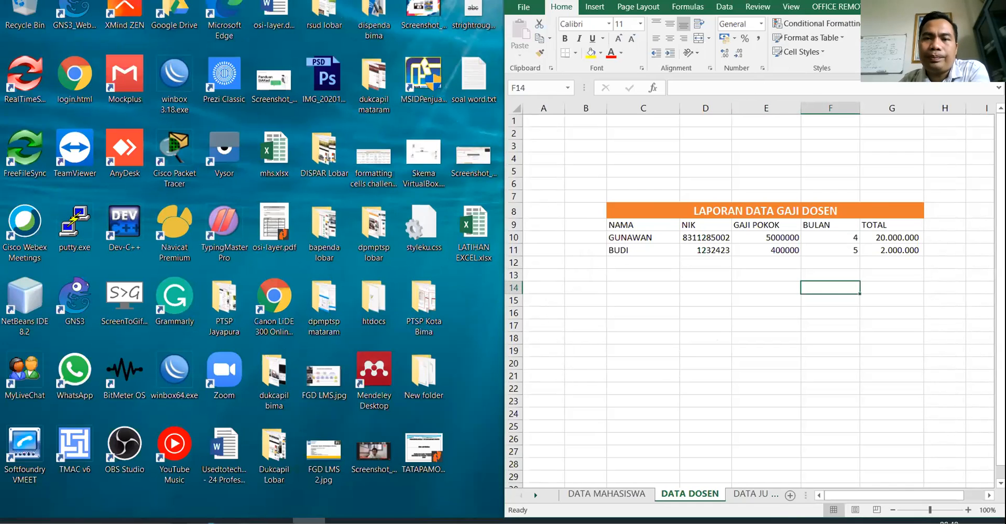
pyautogui.moveTo(823, 2); pyautogui.dragTo(459, 55)
pyautogui.click(610, 61)
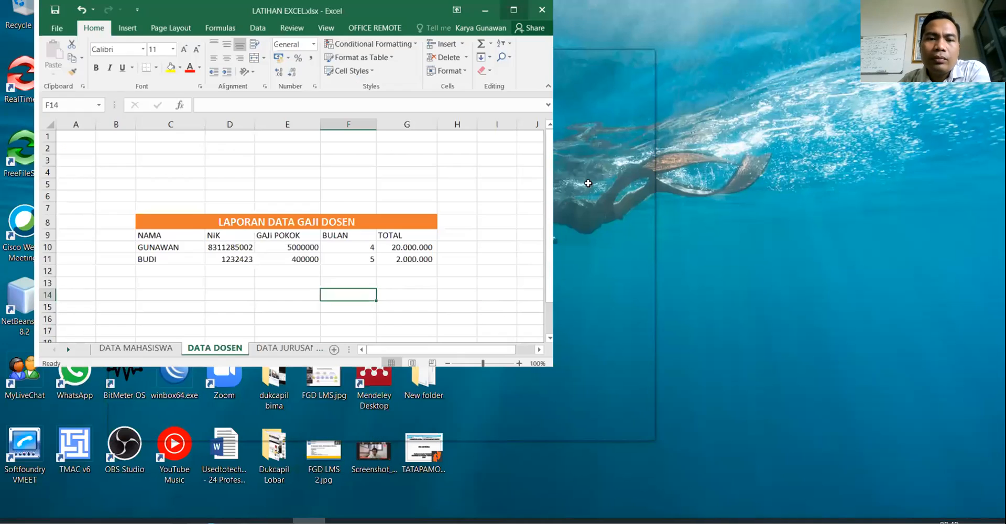
pyautogui.click(346, 263)
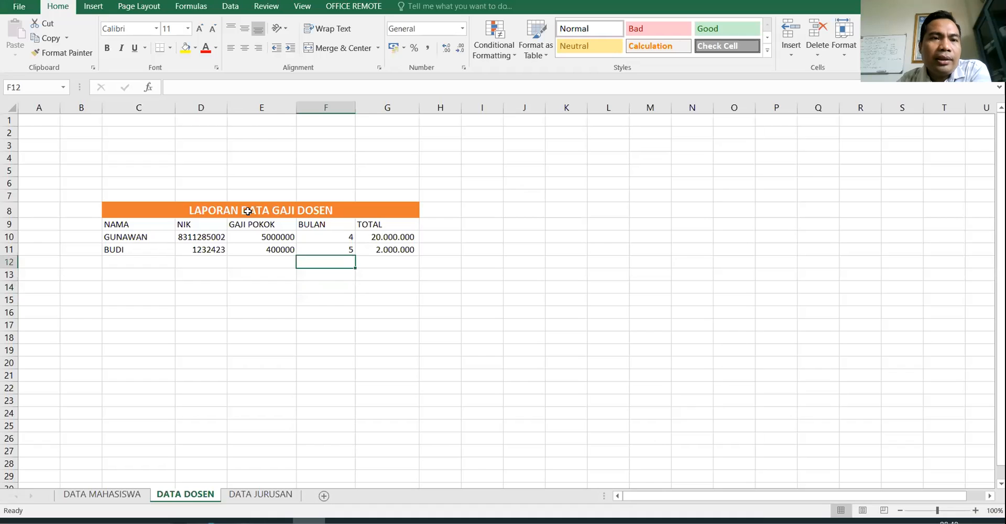
pyautogui.click(18, 9)
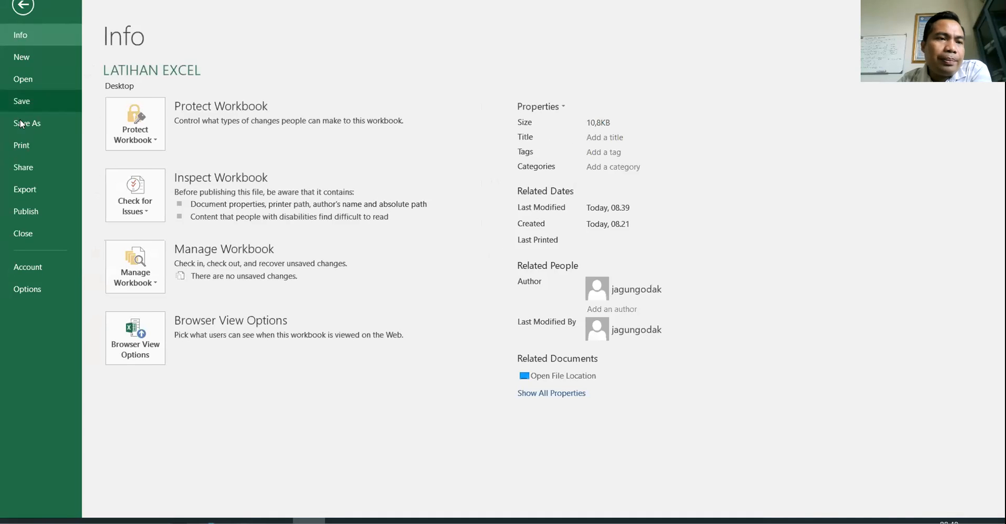
pyautogui.press('Escape')
pyautogui.click(434, 298)
pyautogui.click(139, 262)
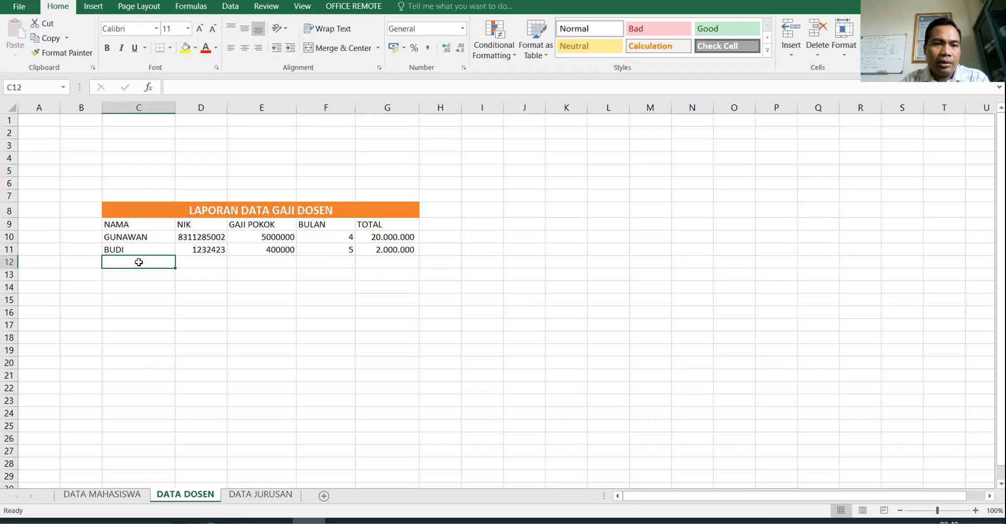
# - Fill row 12 with the third lecturer's name, NIK, salary 600000 and 4 months
pyautogui.write('TINA')
pyautogui.press('Tab')
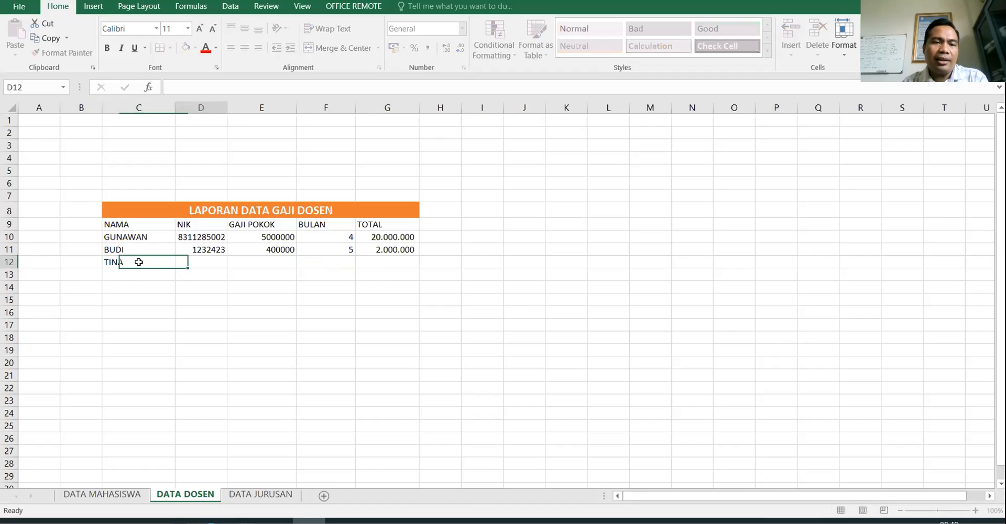
pyautogui.write('234234')
pyautogui.press('Tab')
pyautogui.write('600000')
pyautogui.press('Tab')
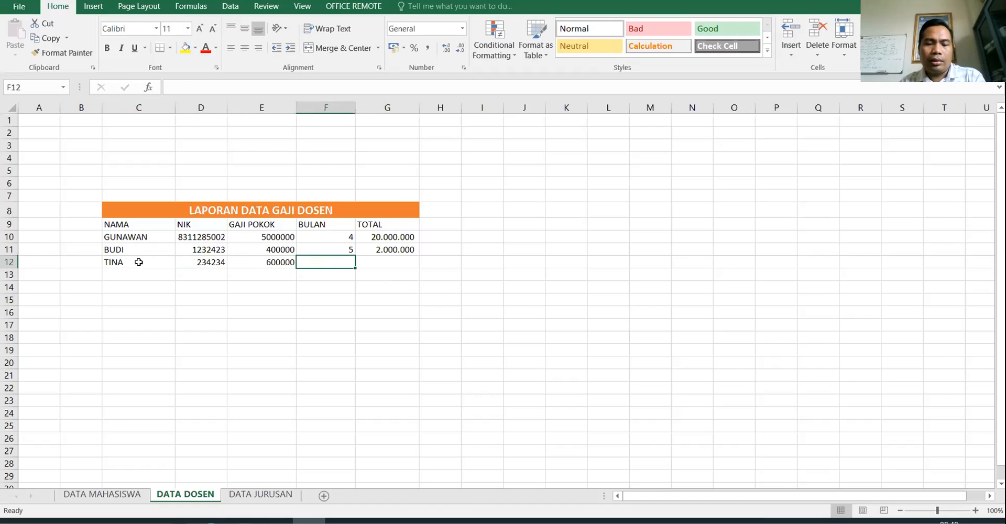
pyautogui.write('4')
pyautogui.press('Tab')
# - Copy the G11 total formula into G12, giving 2.400.000
pyautogui.press('Up')
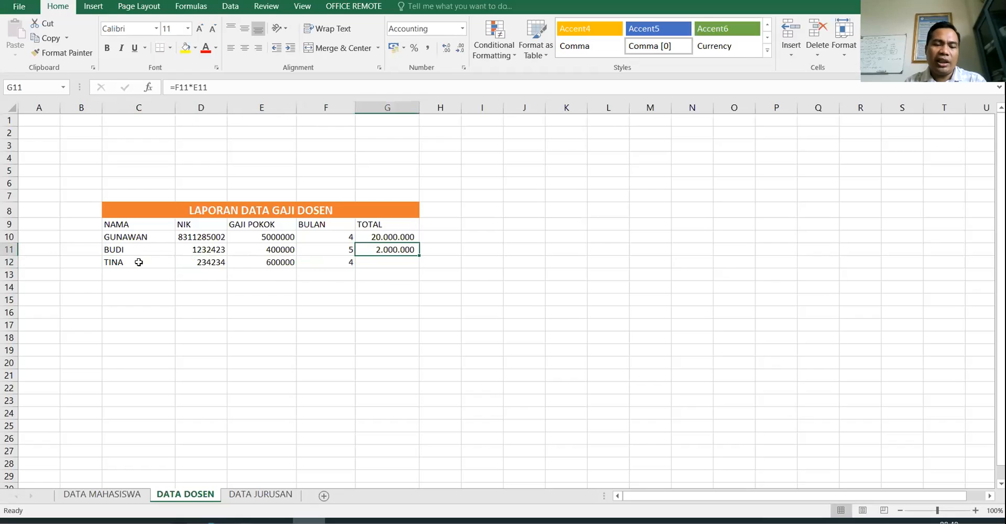
pyautogui.hotkey('ctrl', 'c')
pyautogui.press('Down')
pyautogui.press('Return')
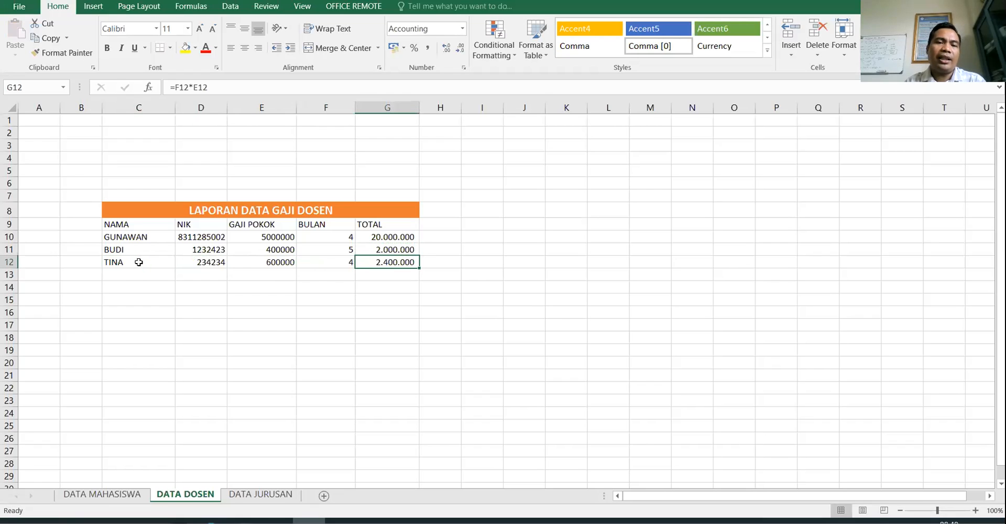
# - Save the updated workbook, then begin a Save As for a copy
pyautogui.click(19, 7)
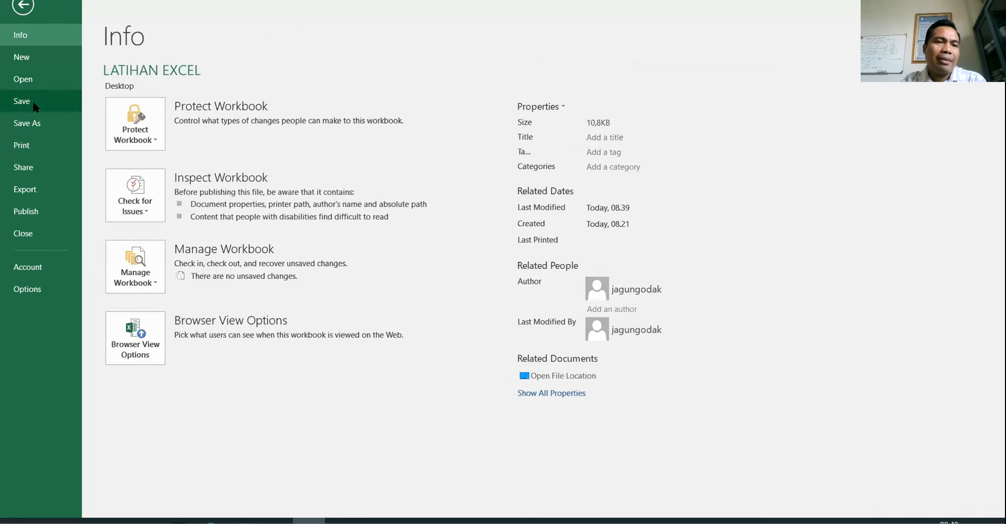
pyautogui.click(33, 101)
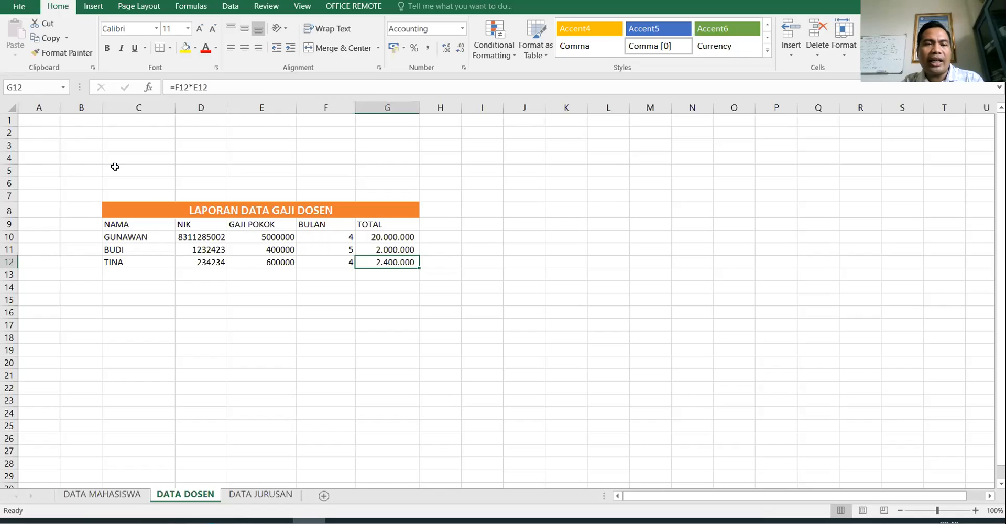
pyautogui.click(323, 211)
pyautogui.click(344, 166)
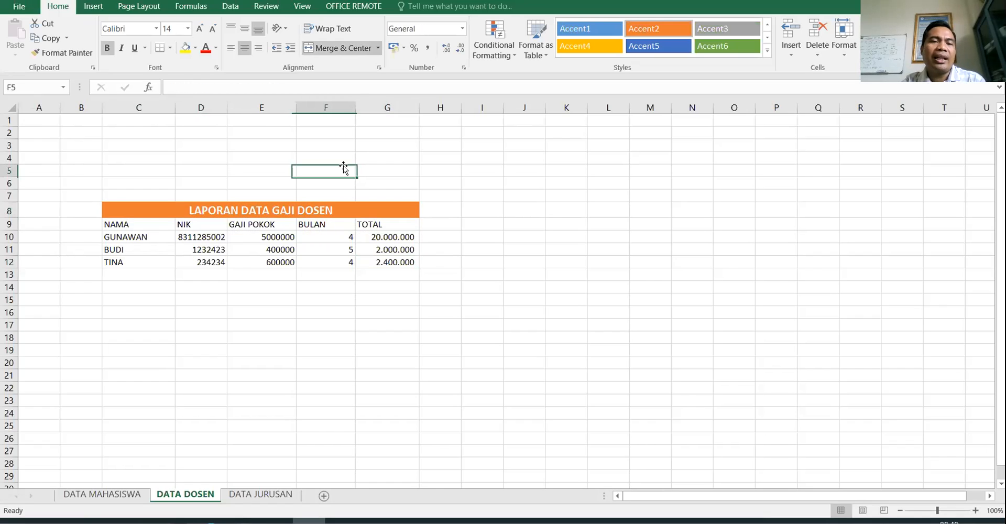
pyautogui.click(25, 6)
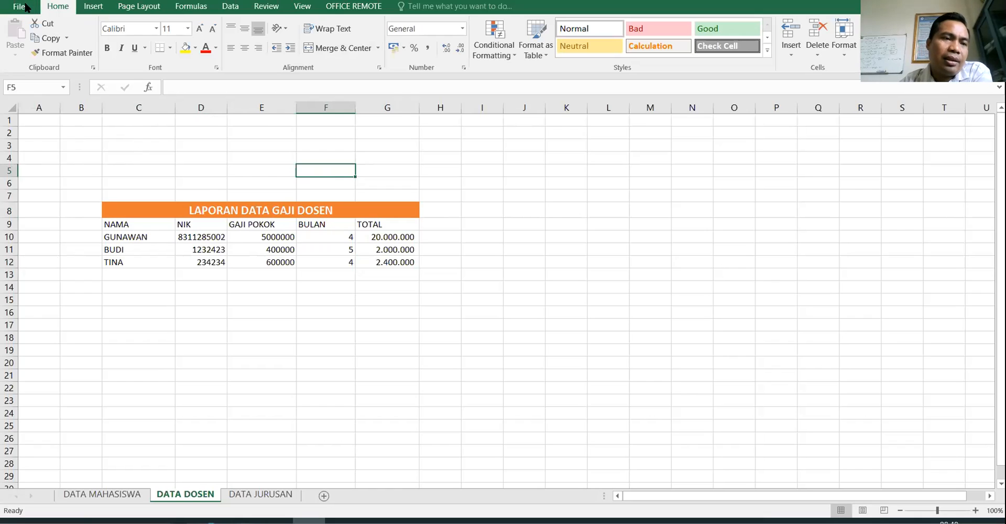
pyautogui.click(29, 127)
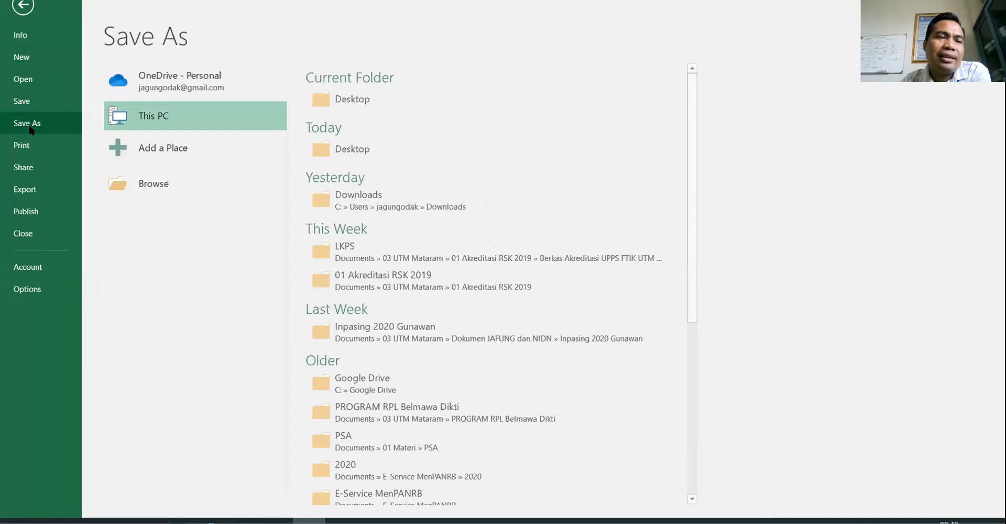
# - Save a copy to the Desktop as LATIHAN EXCEL2
pyautogui.click(171, 184)
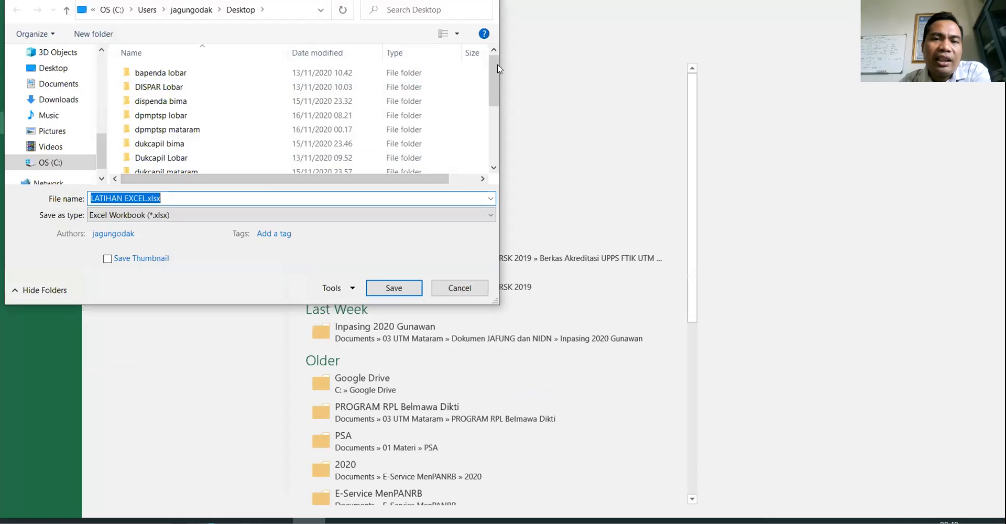
pyautogui.scroll(-3, 494, 64)
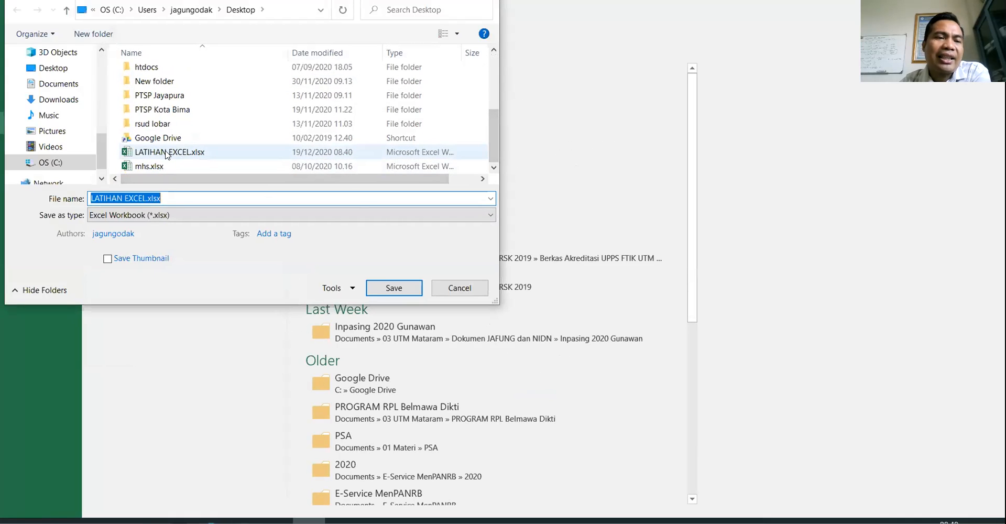
pyautogui.click(147, 199)
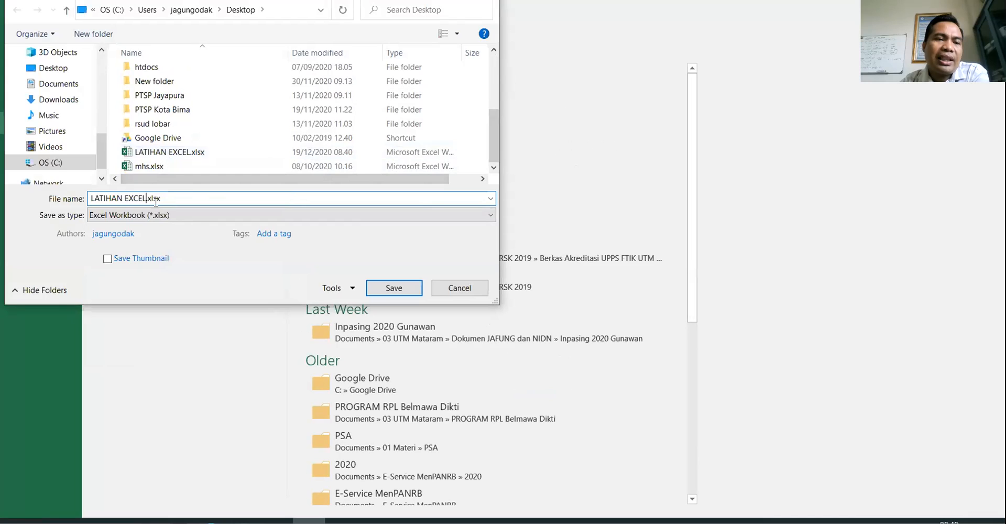
pyautogui.write('2')
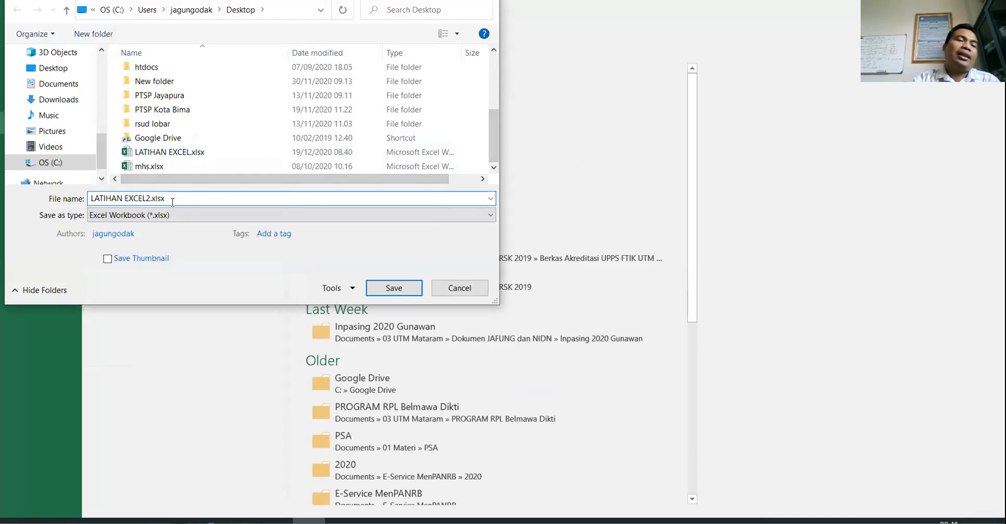
pyautogui.click(392, 287)
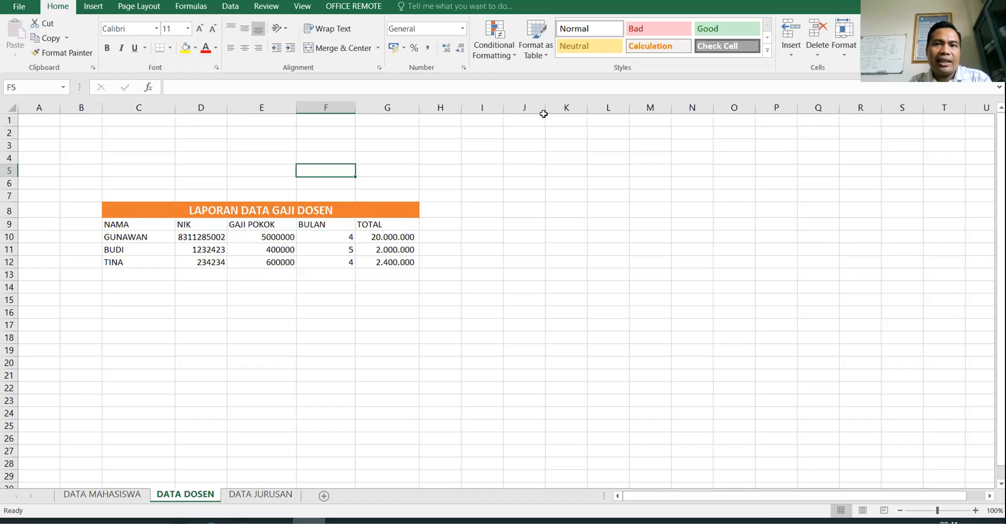
# - Restore the minimised Excel window and show the workbook's Info page
pyautogui.press('super+d')
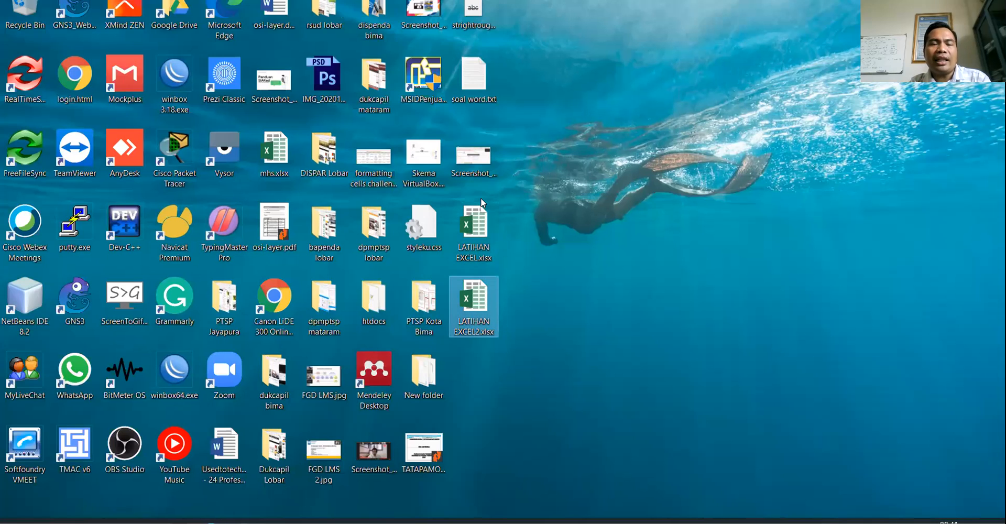
pyautogui.click(309, 520)
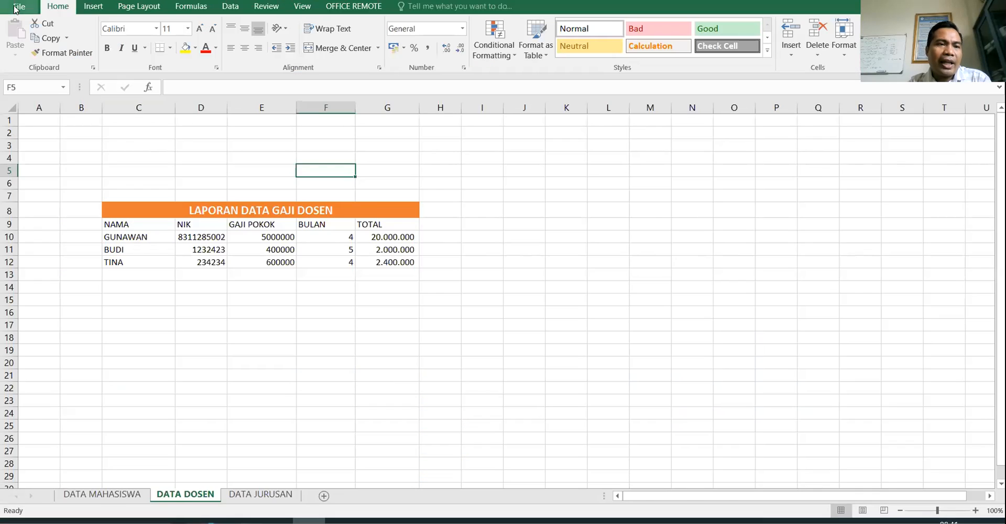
pyautogui.click(16, 8)
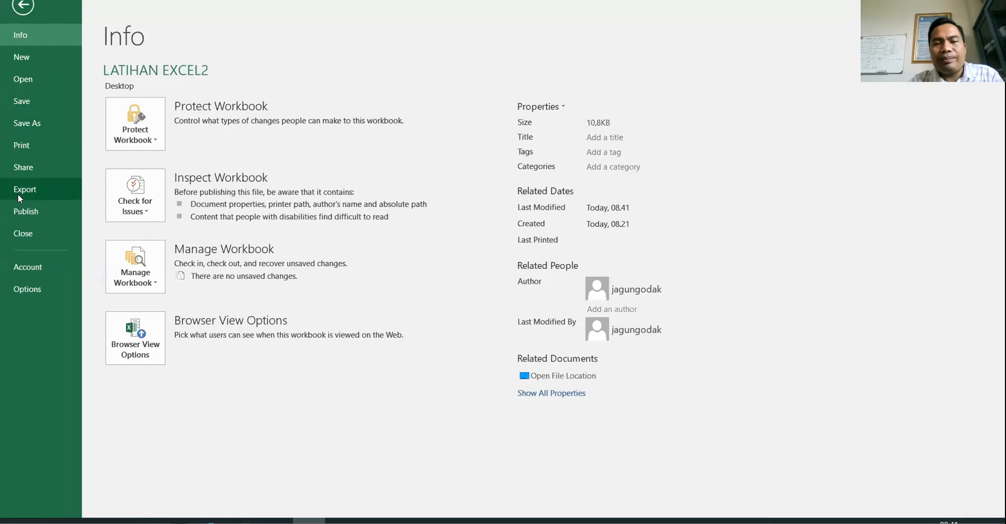
# - Export the workbook as LATIHAN EXCEL2.pdf on the Desktop and publish it
pyautogui.press('Escape')
pyautogui.click(540, 266)
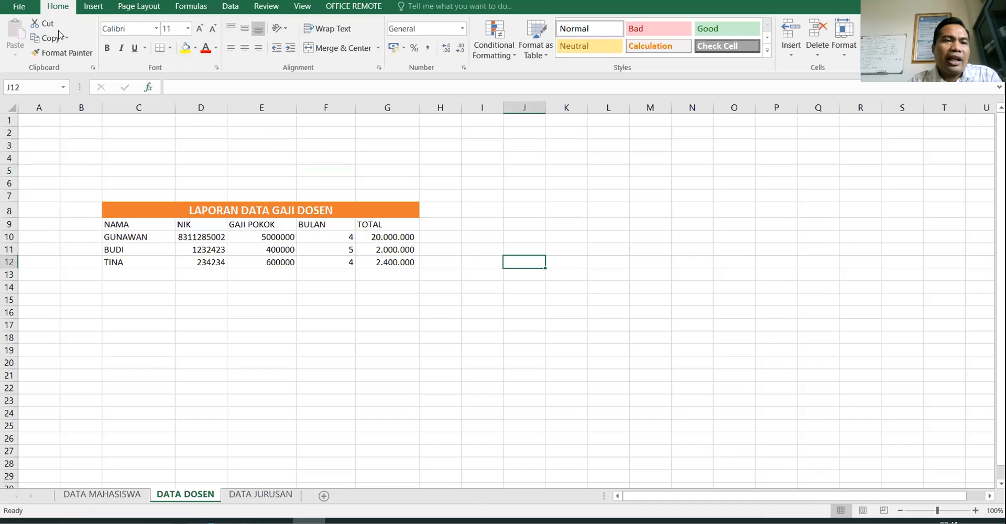
pyautogui.click(19, 6)
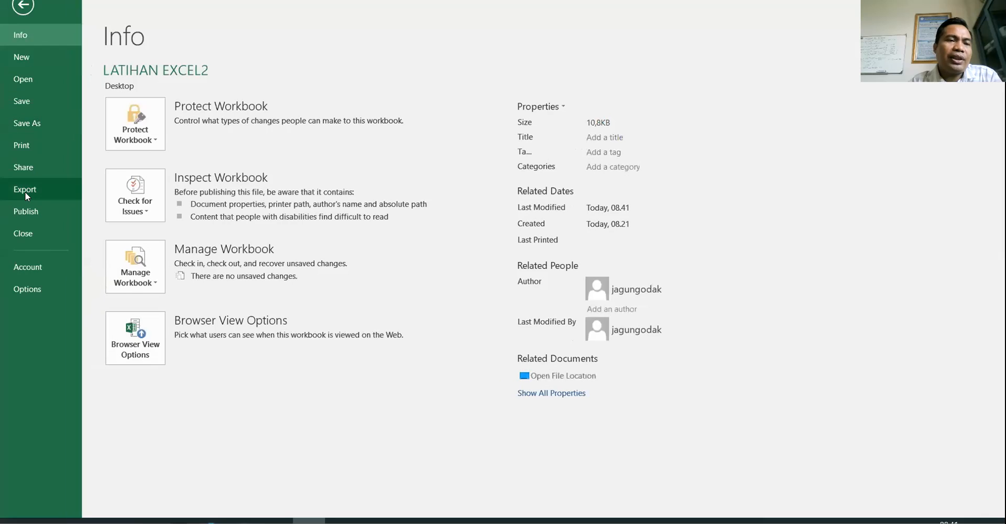
pyautogui.click(22, 190)
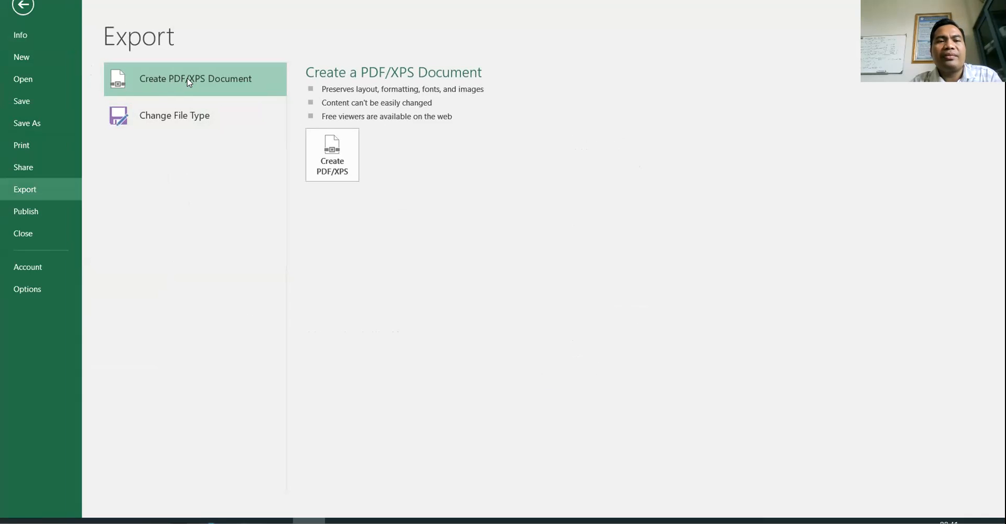
pyautogui.click(346, 161)
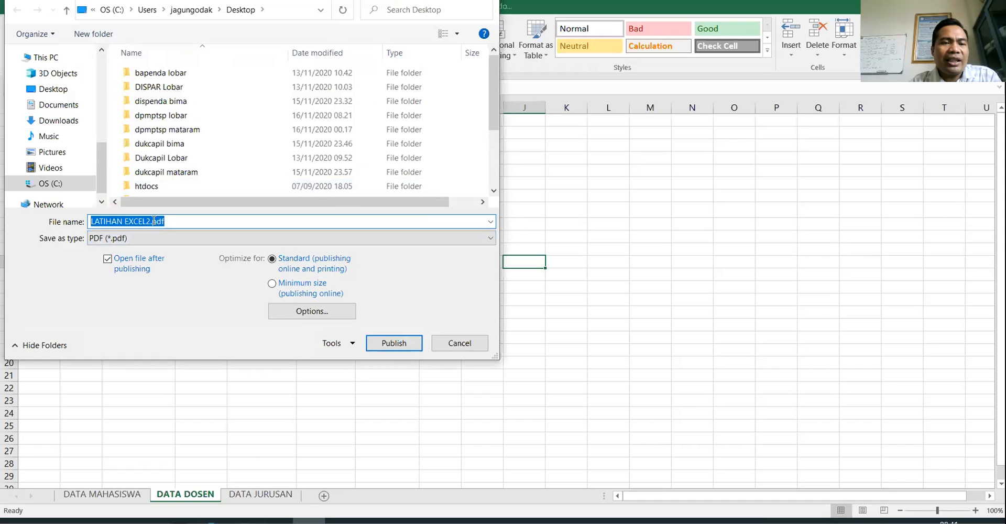
pyautogui.click(171, 221)
pyautogui.moveTo(153, 222); pyautogui.dragTo(170, 222)
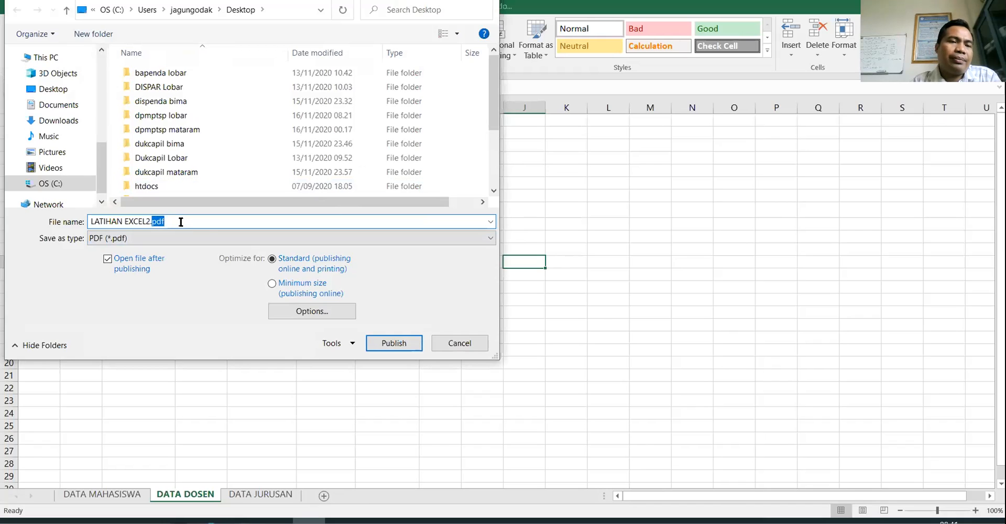
pyautogui.click(396, 341)
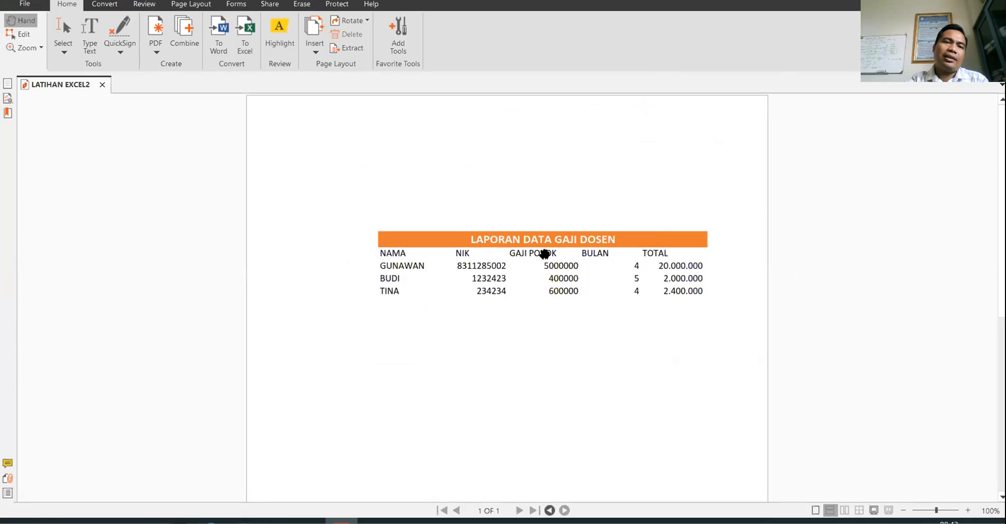
# - Scroll the exported PDF and compare it with the Excel sheet, ending back in Excel
pyautogui.scroll(-5, 534, 256)
pyautogui.hotkey('alt', 'Tab')
pyautogui.click(348, 250)
pyautogui.click(262, 171)
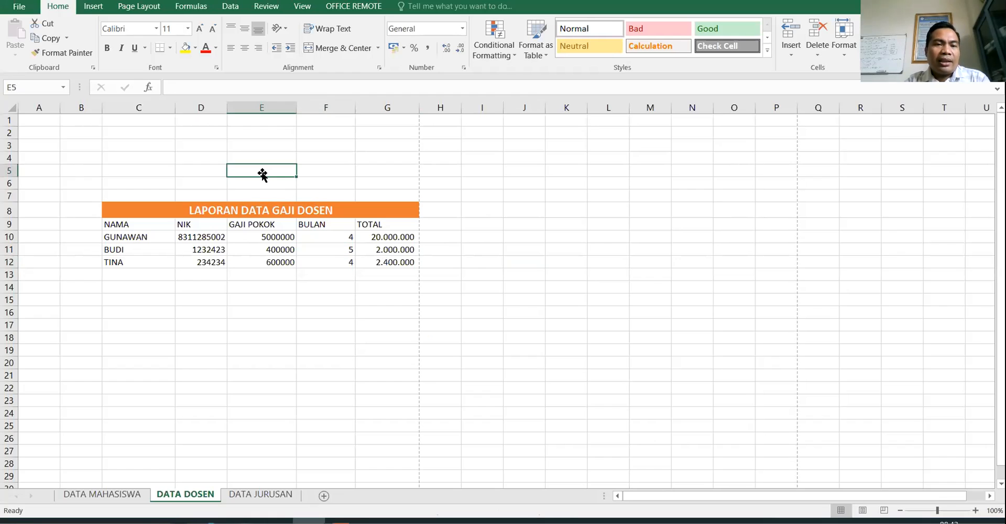
pyautogui.hotkey('alt', 'Tab')
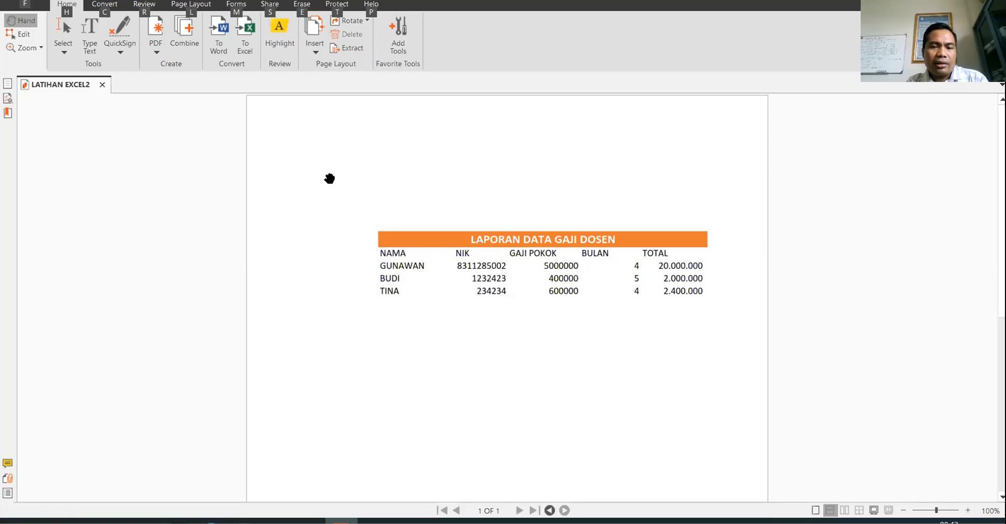
pyautogui.hotkey('alt', 'Tab')
pyautogui.click(310, 181)
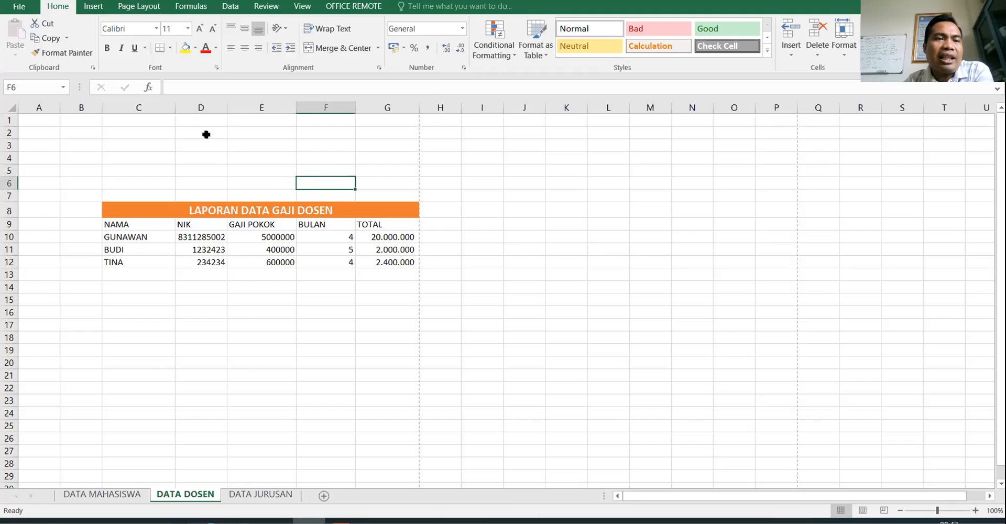
# - Apply the Normal margin preset to the DATA DOSEN sheet
pyautogui.click(142, 7)
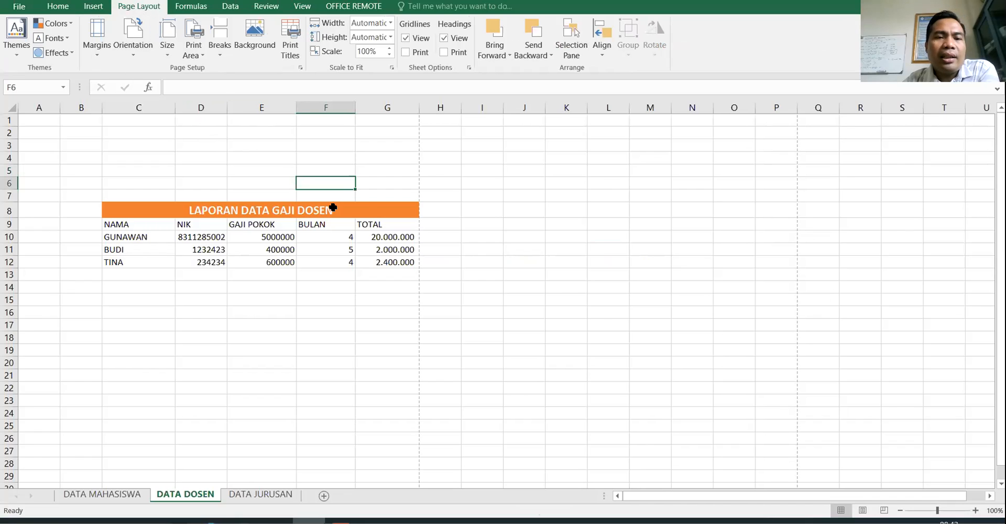
pyautogui.click(366, 208)
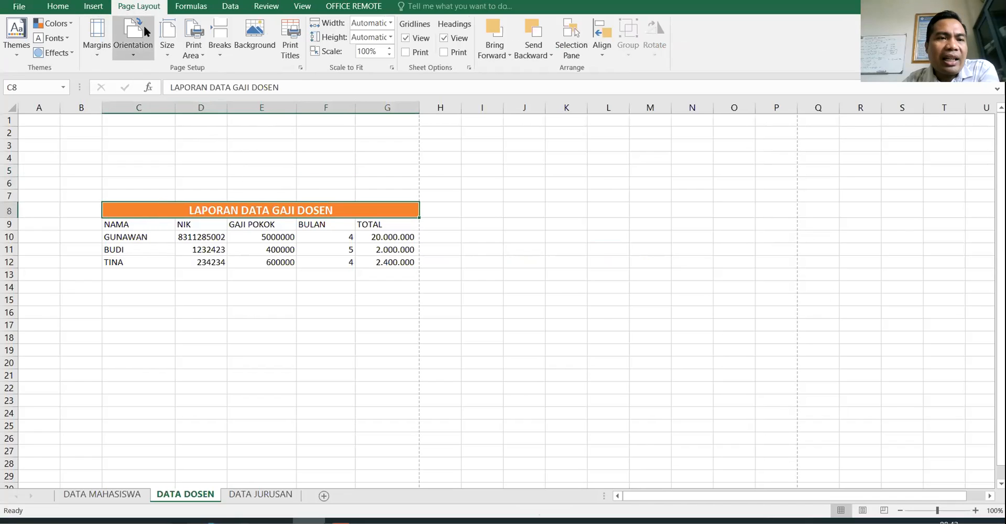
pyautogui.click(90, 55)
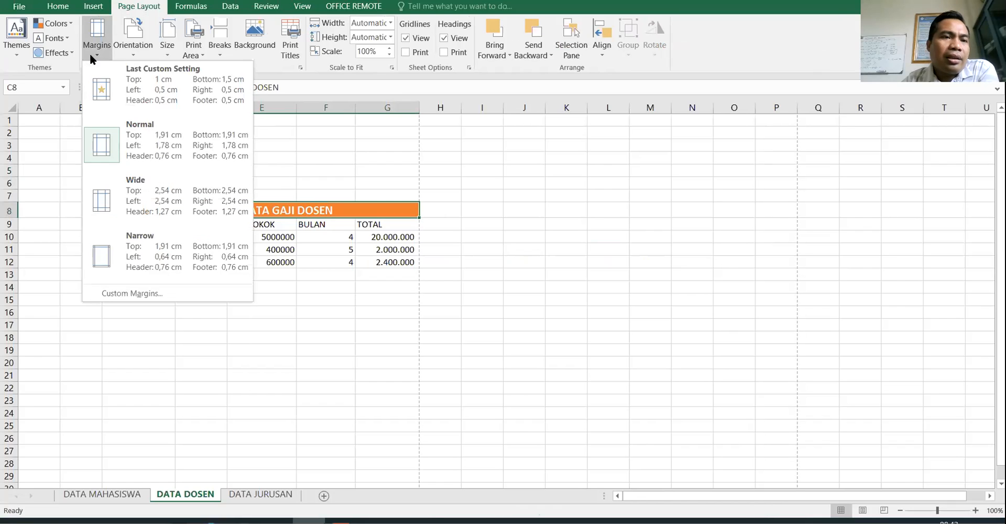
pyautogui.click(166, 135)
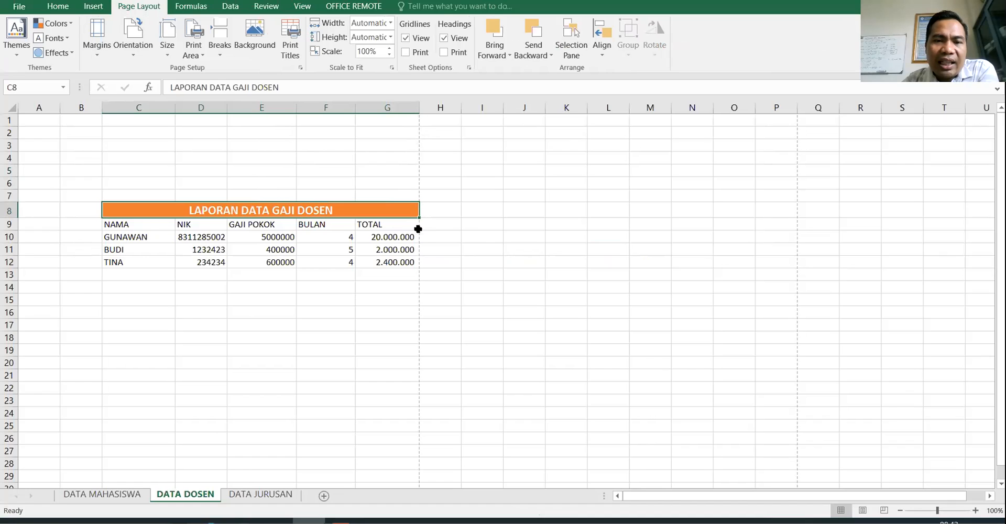
# - Select an empty cell above the table and bring up the View tab options
pyautogui.click(421, 122)
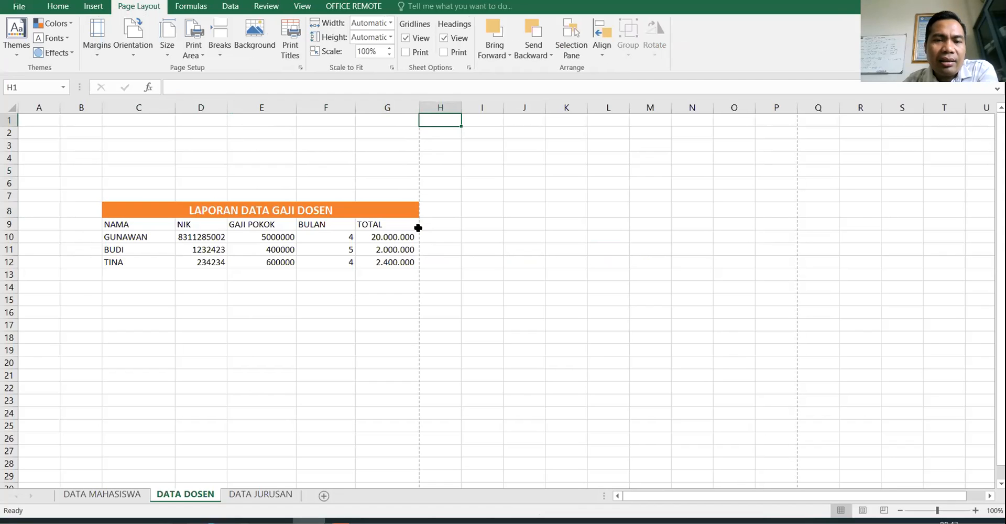
pyautogui.scroll(-3, 418, 227)
pyautogui.scroll(3, 417, 227)
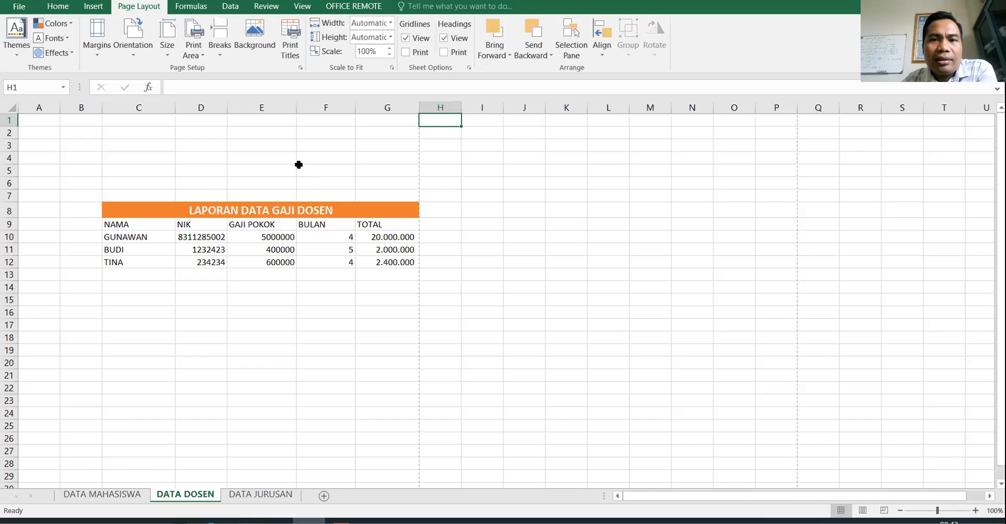
pyautogui.click(316, 179)
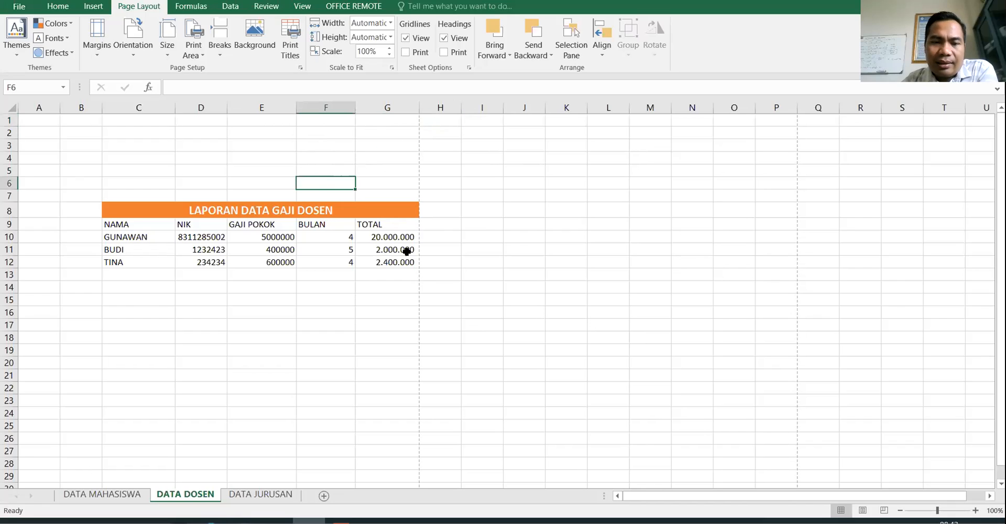
pyautogui.click(304, 7)
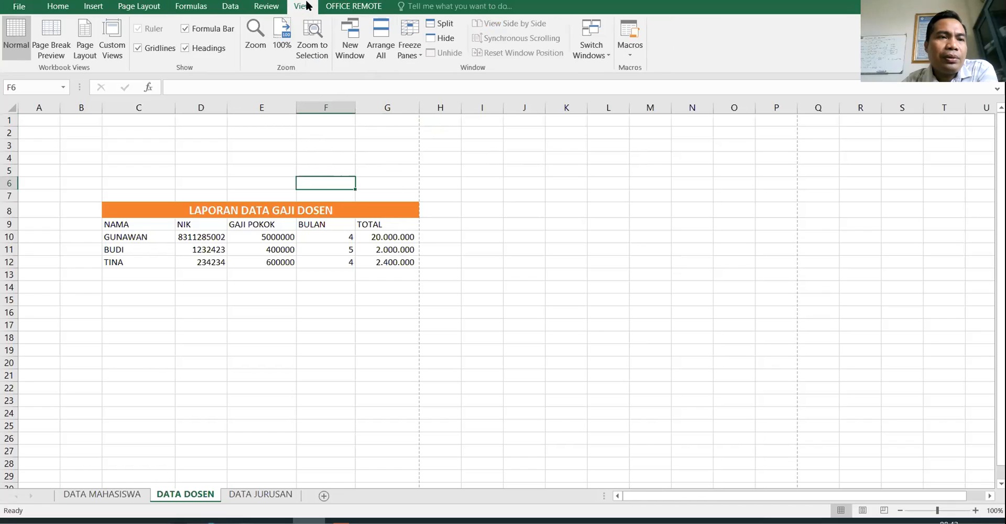
# - Switch DATA DOSEN to Page Layout view, scroll through the page, and select cell C3
pyautogui.click(83, 39)
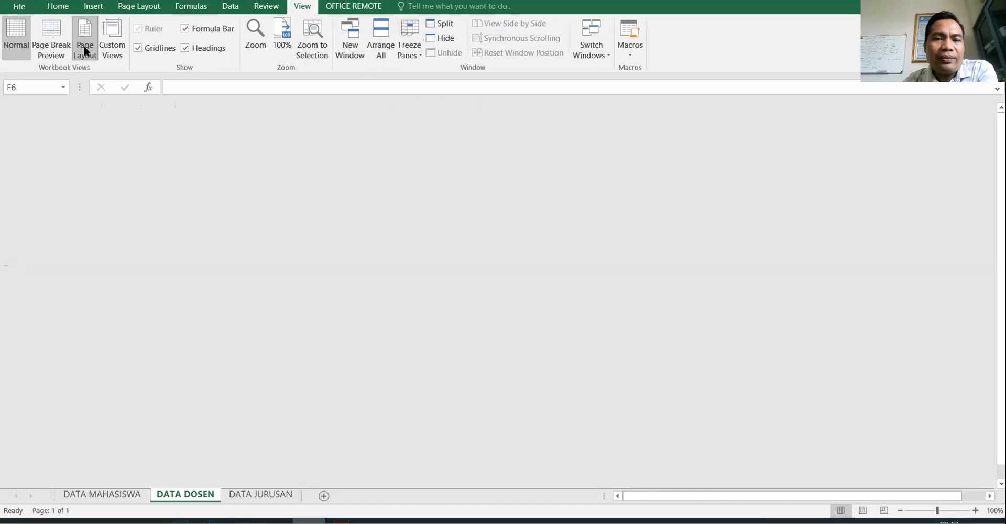
pyautogui.scroll(-10, 619, 274)
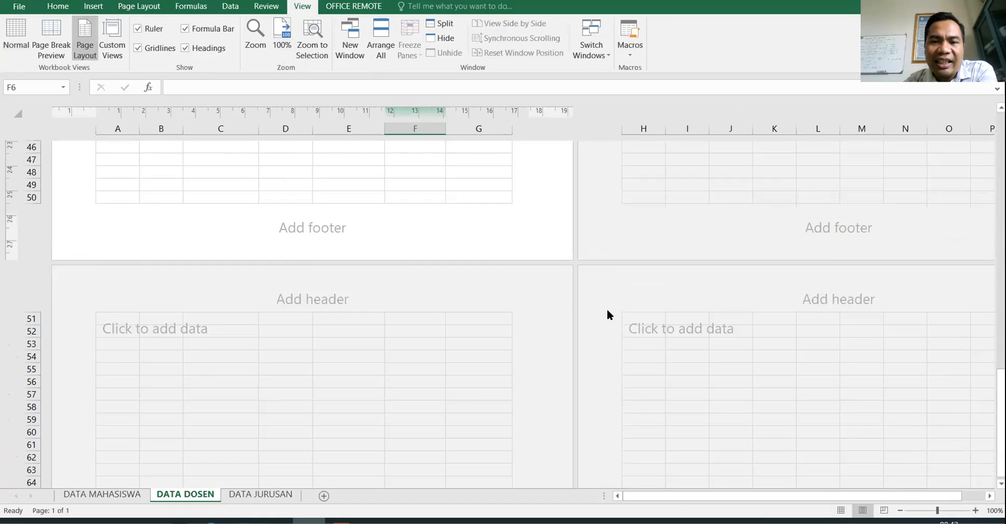
pyautogui.scroll(10, 607, 310)
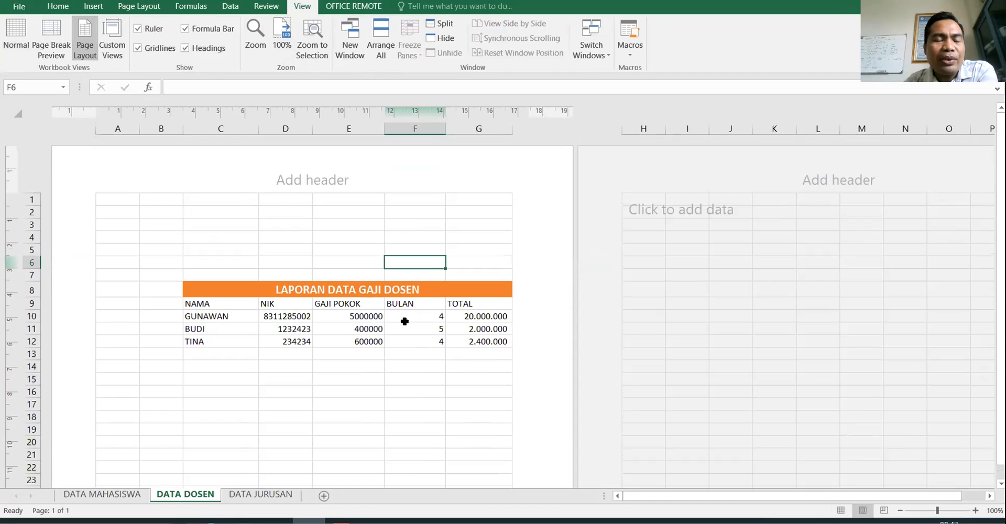
pyautogui.scroll(-20, 322, 207)
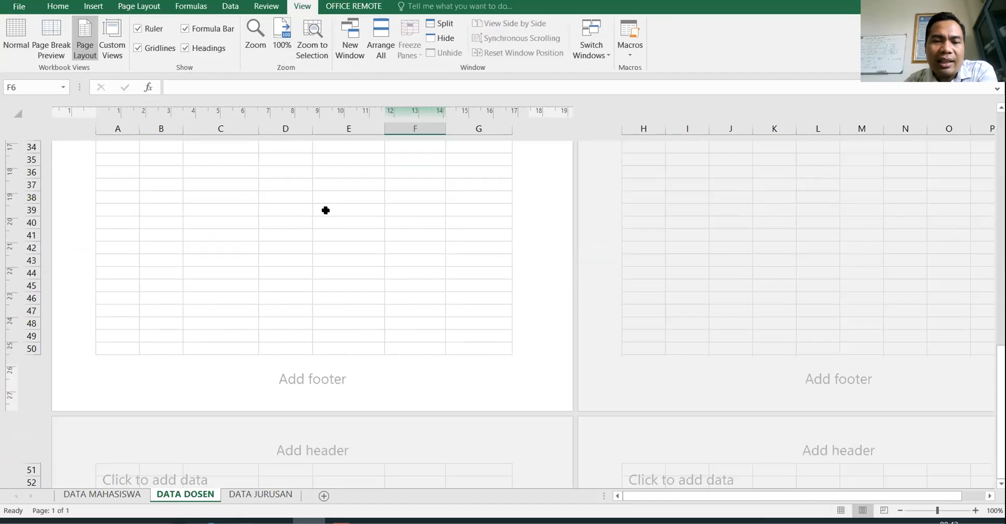
pyautogui.scroll(20, 327, 219)
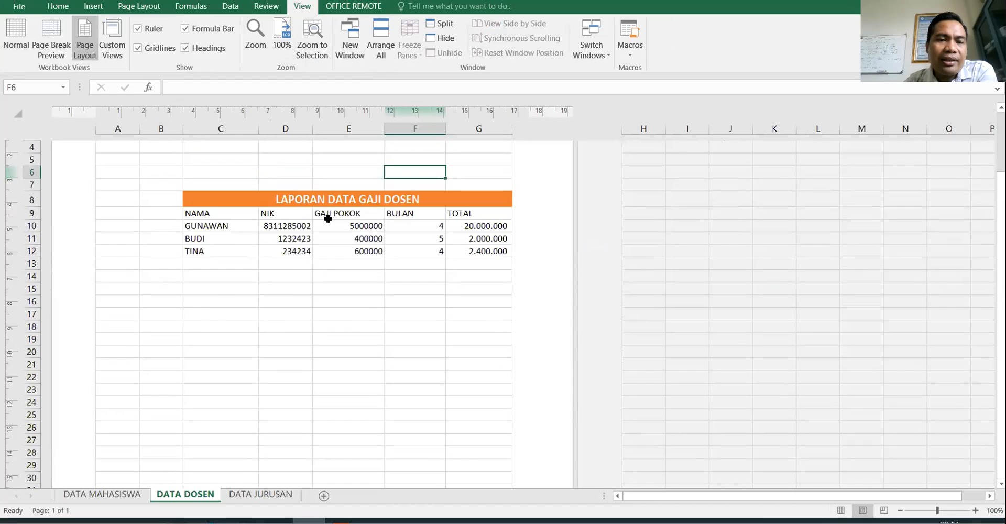
pyautogui.click(184, 226)
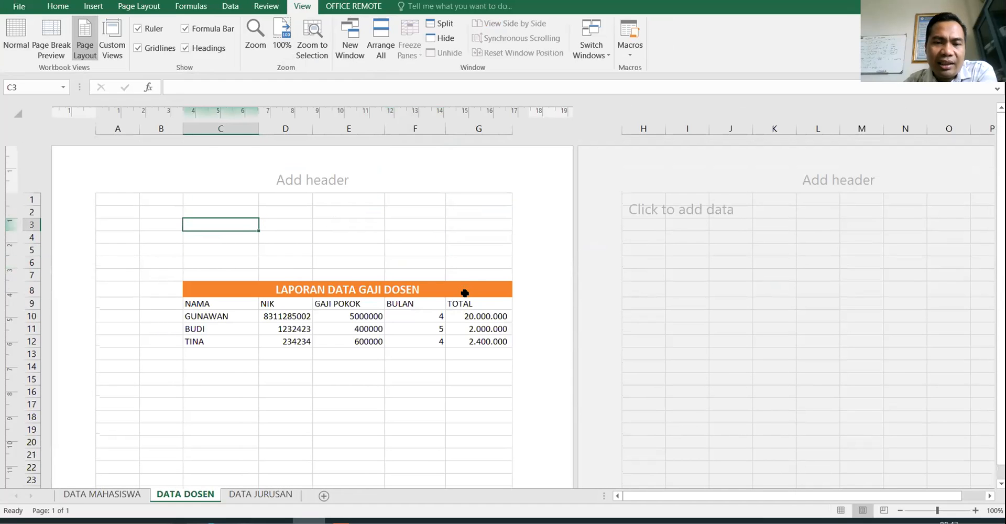
# - Delete the empty rows above the orange title
pyautogui.moveTo(222, 200); pyautogui.dragTo(216, 246)
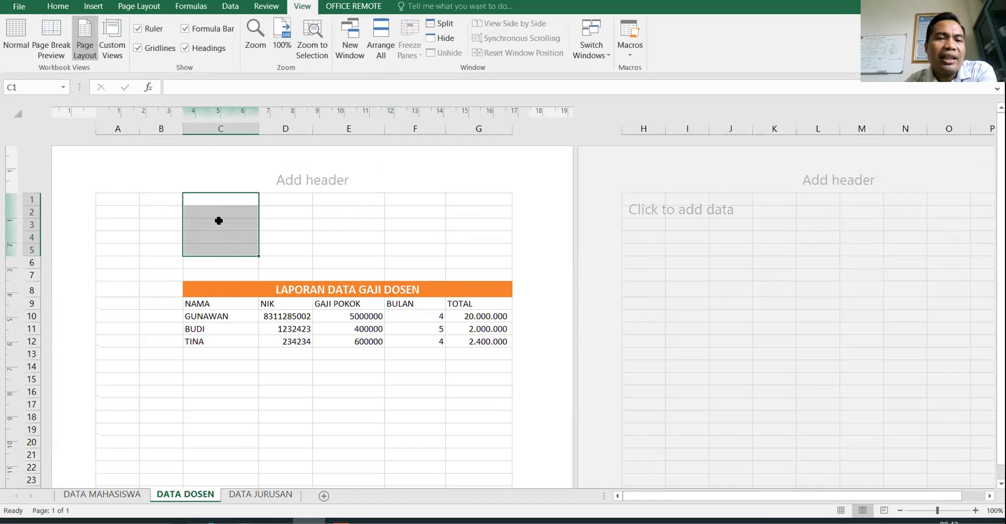
pyautogui.rightClick(219, 221)
pyautogui.click(193, 209)
pyautogui.moveTo(196, 200); pyautogui.dragTo(198, 248)
pyautogui.rightClick(208, 234)
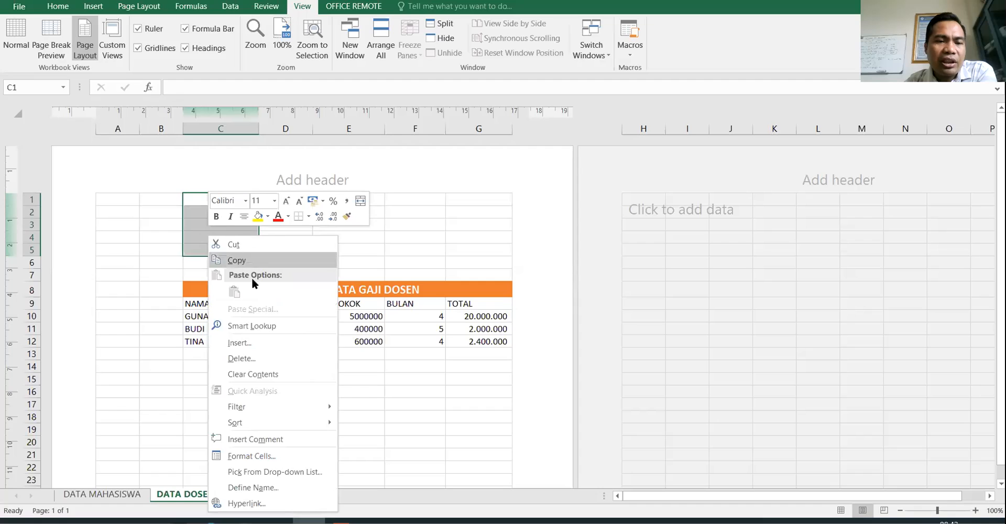
pyautogui.click(249, 354)
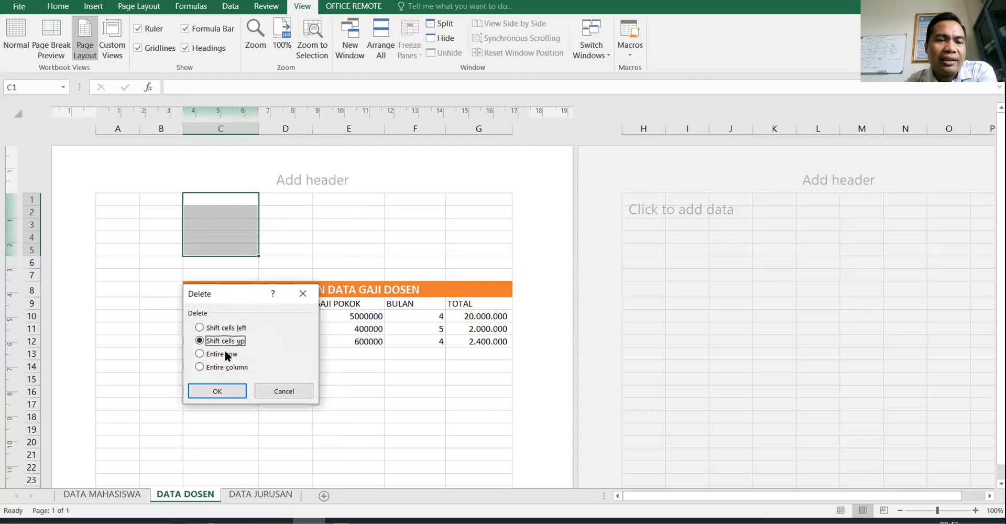
pyautogui.click(223, 355)
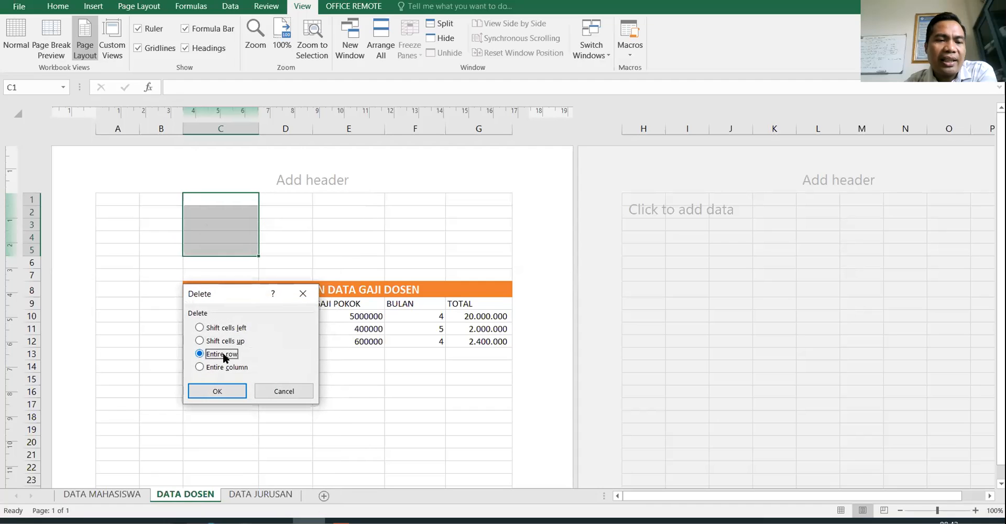
pyautogui.click(215, 388)
pyautogui.click(221, 202)
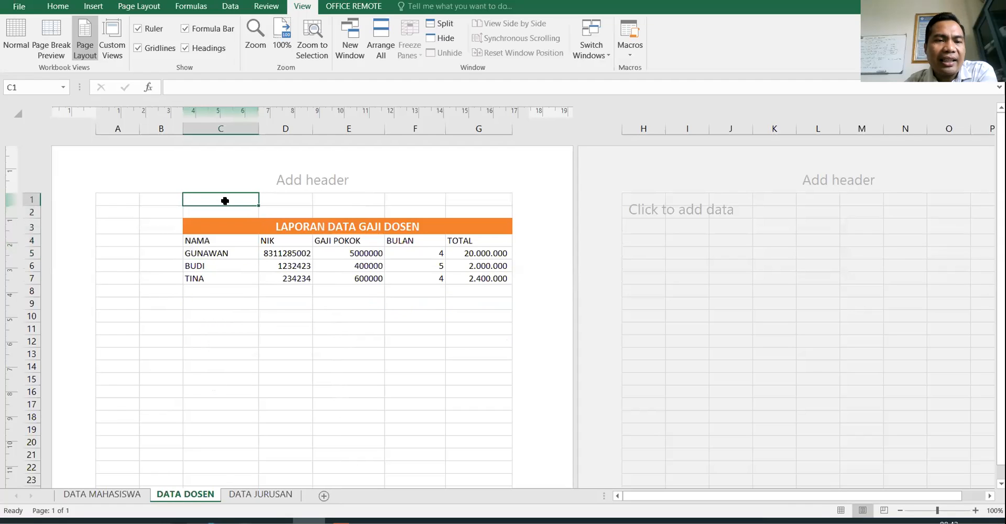
pyautogui.rightClick(224, 199)
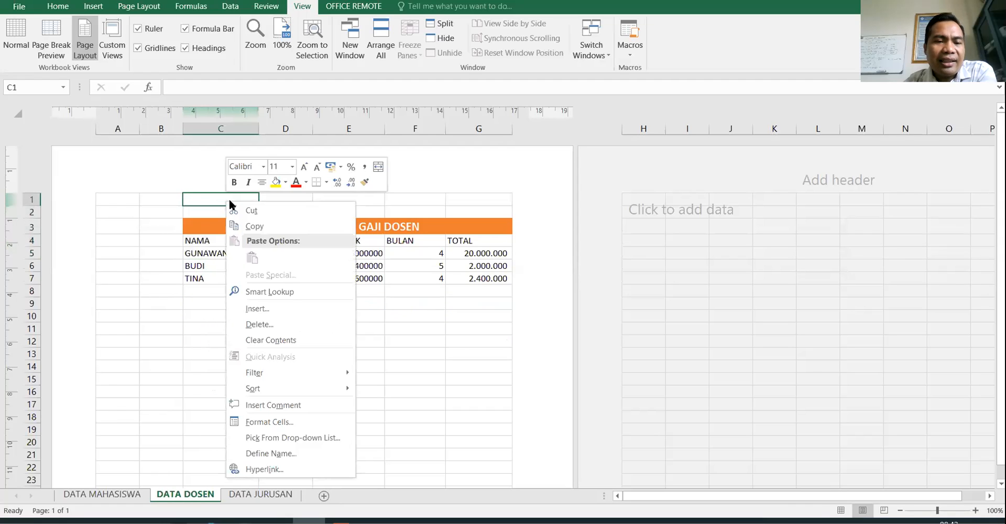
pyautogui.click(258, 323)
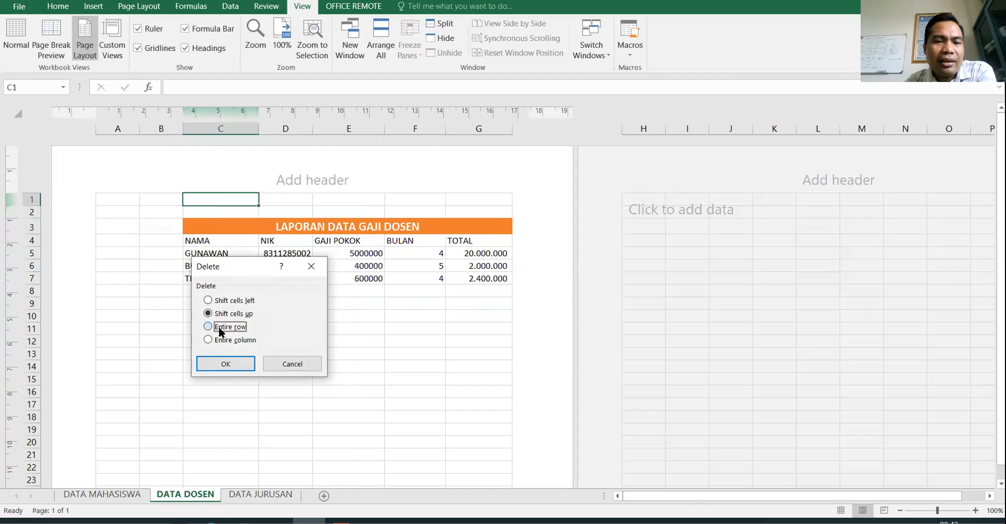
pyautogui.click(228, 359)
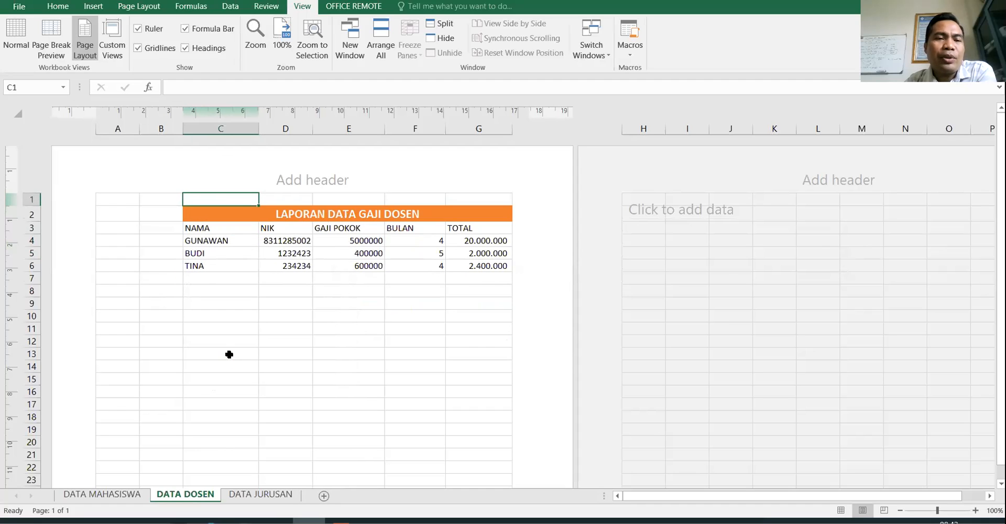
# - Delete the two empty columns to the left of the title
pyautogui.moveTo(105, 212); pyautogui.dragTo(173, 212)
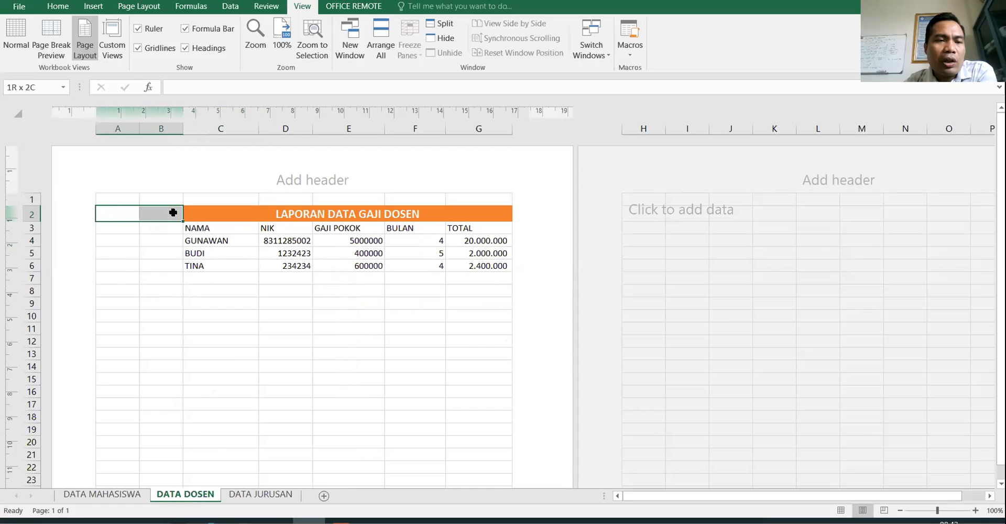
pyautogui.click(127, 203)
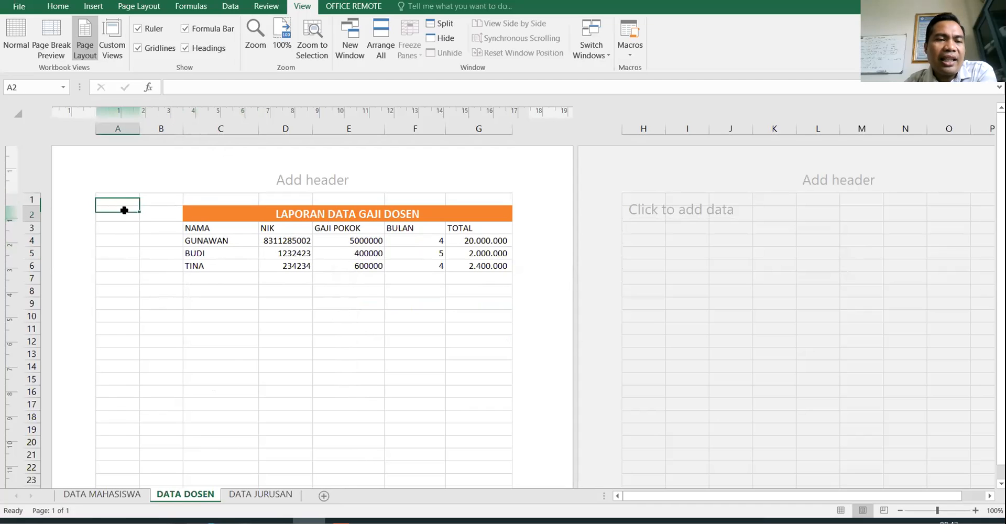
pyautogui.rightClick(124, 210)
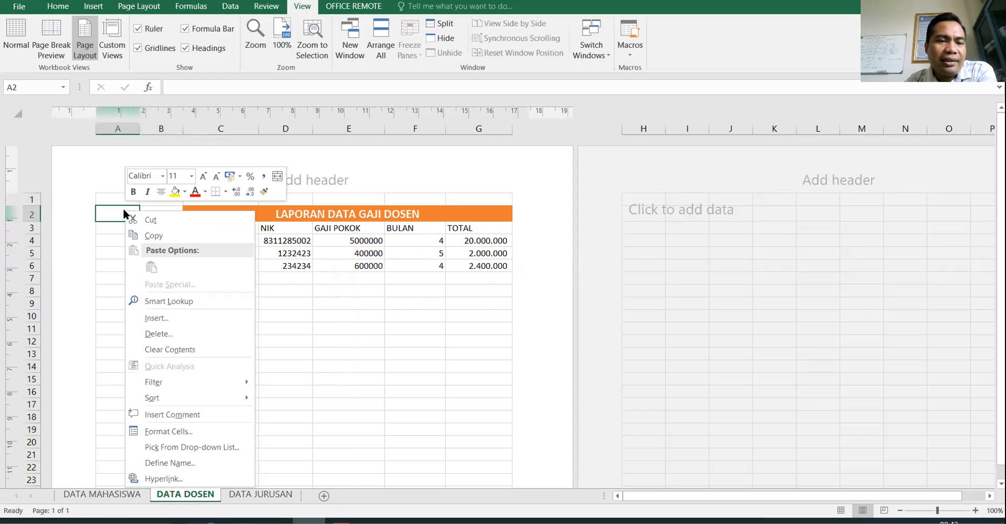
pyautogui.click(191, 334)
pyautogui.click(158, 353)
pyautogui.click(155, 378)
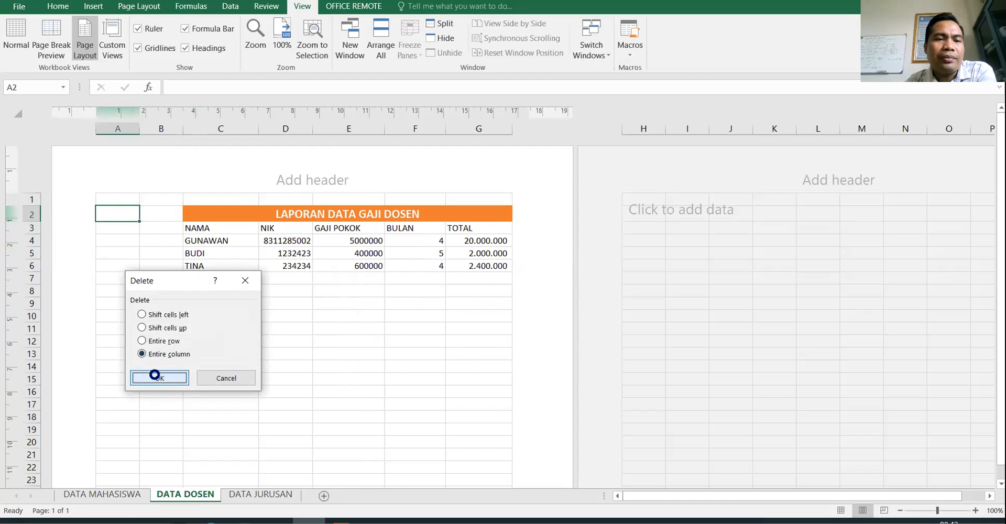
pyautogui.rightClick(116, 212)
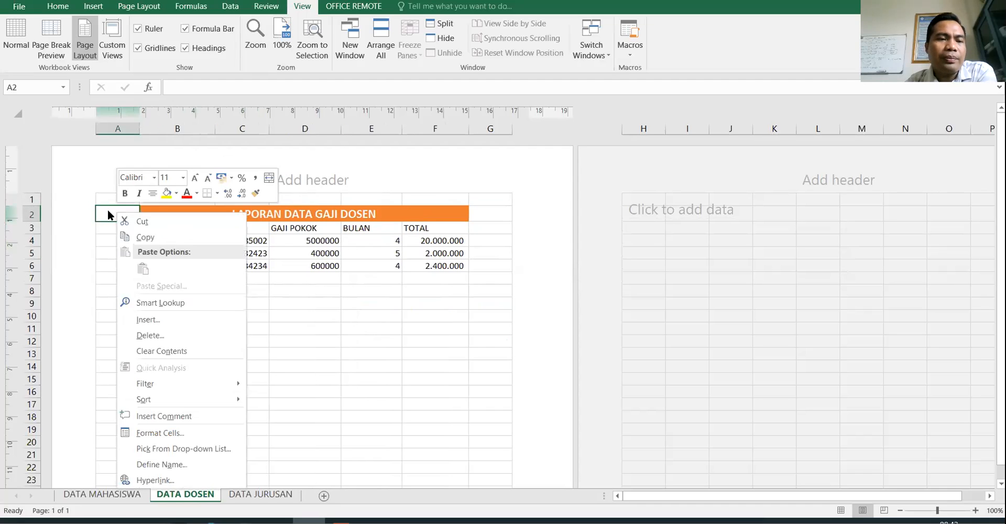
pyautogui.click(144, 335)
pyautogui.click(105, 349)
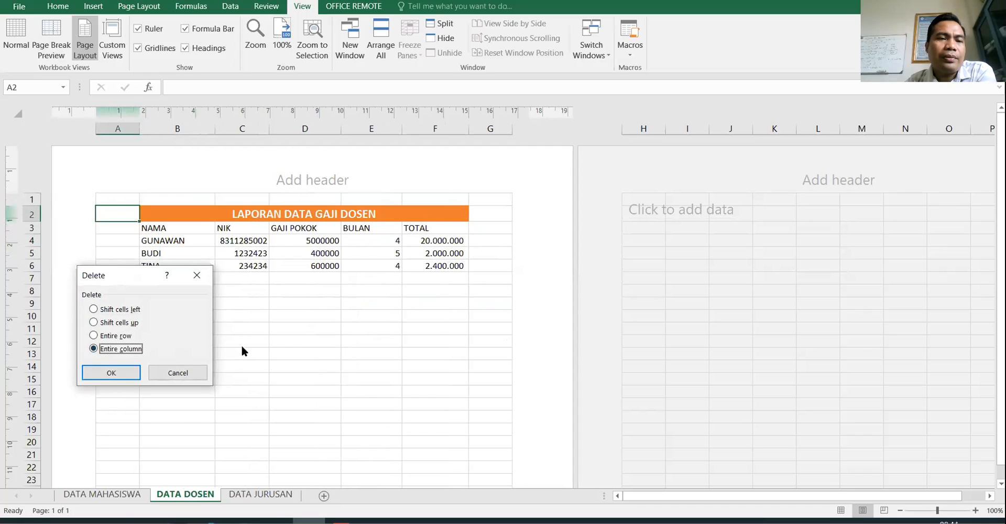
pyautogui.click(107, 373)
# - Delete the last empty top row so the title sits in A1, then return to Normal view
pyautogui.click(128, 195)
pyautogui.rightClick(129, 196)
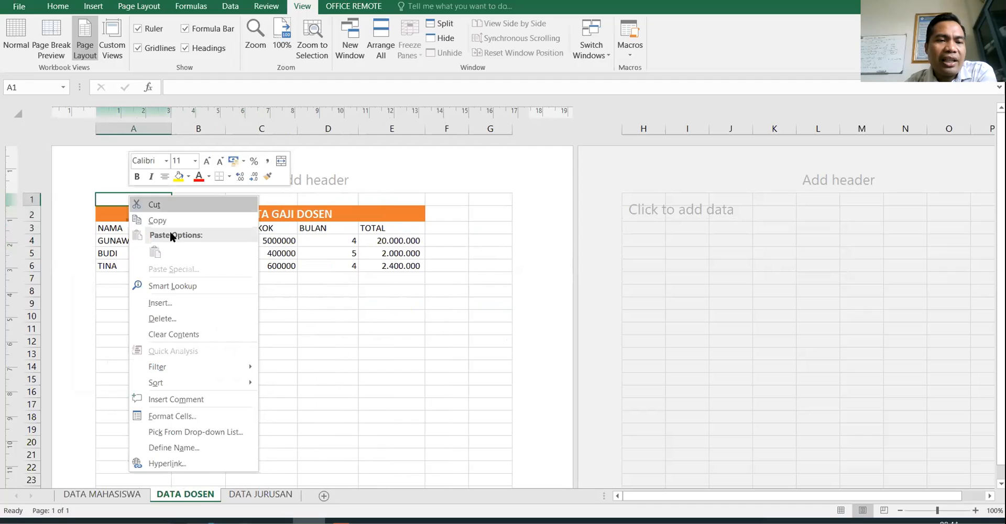
pyautogui.click(172, 317)
pyautogui.click(140, 319)
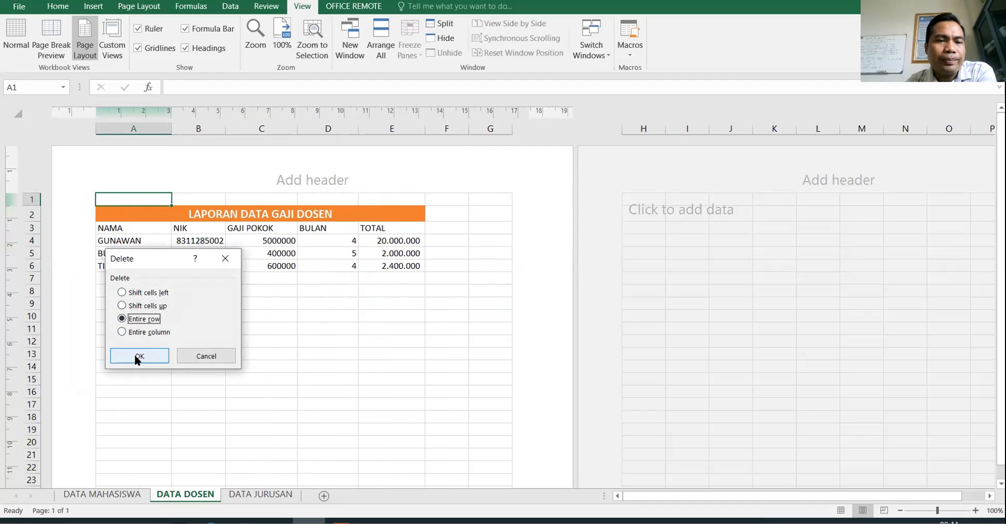
pyautogui.click(140, 356)
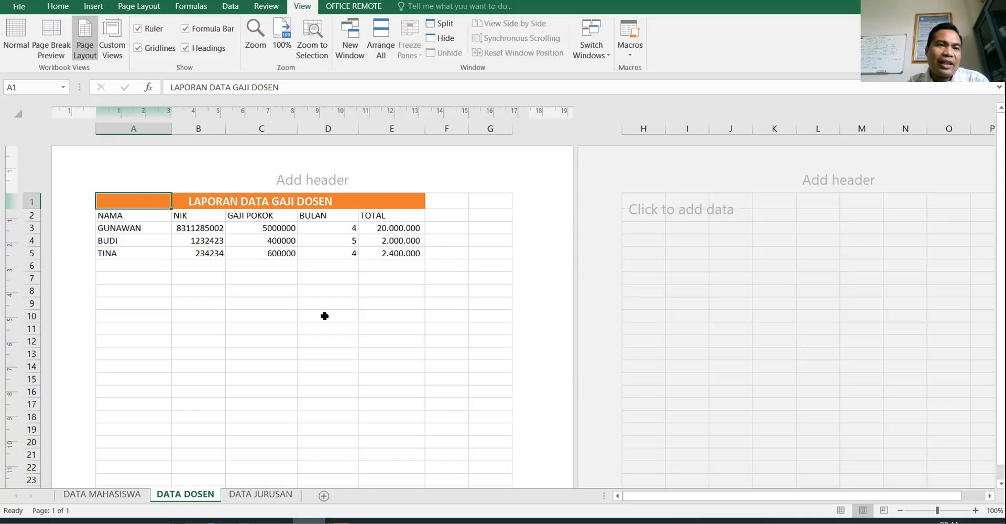
pyautogui.click(8, 35)
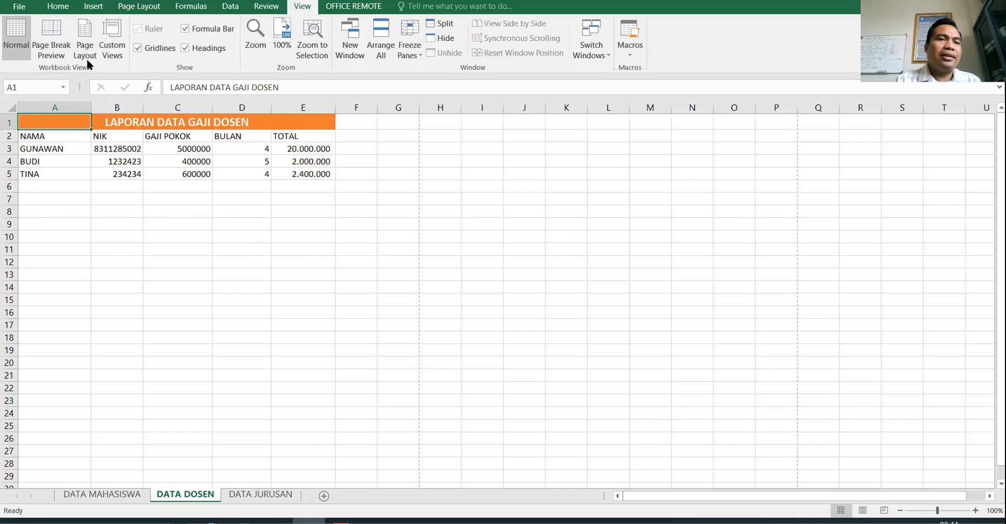
# - Export the sheet as a PDF, choosing to overwrite LATIHAN EXCEL2.pdf
pyautogui.click(19, 6)
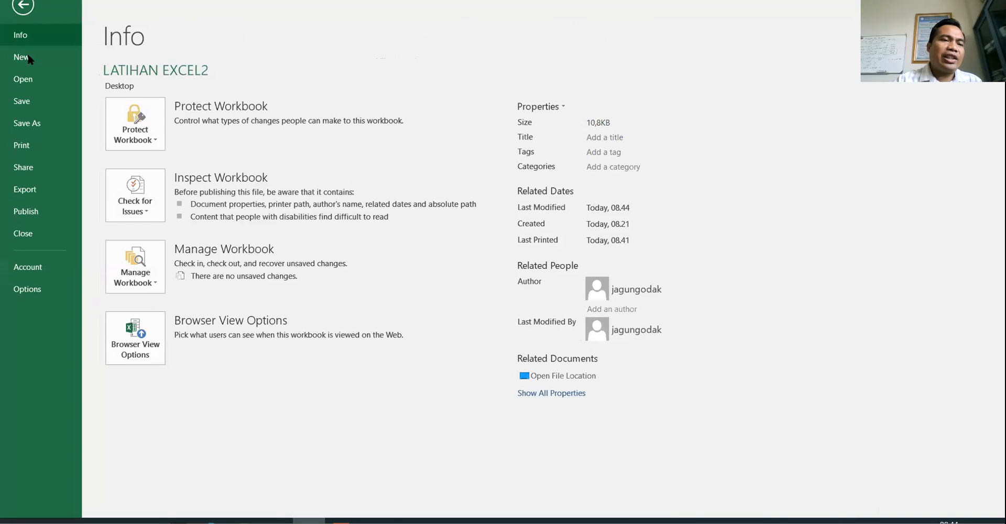
pyautogui.click(32, 189)
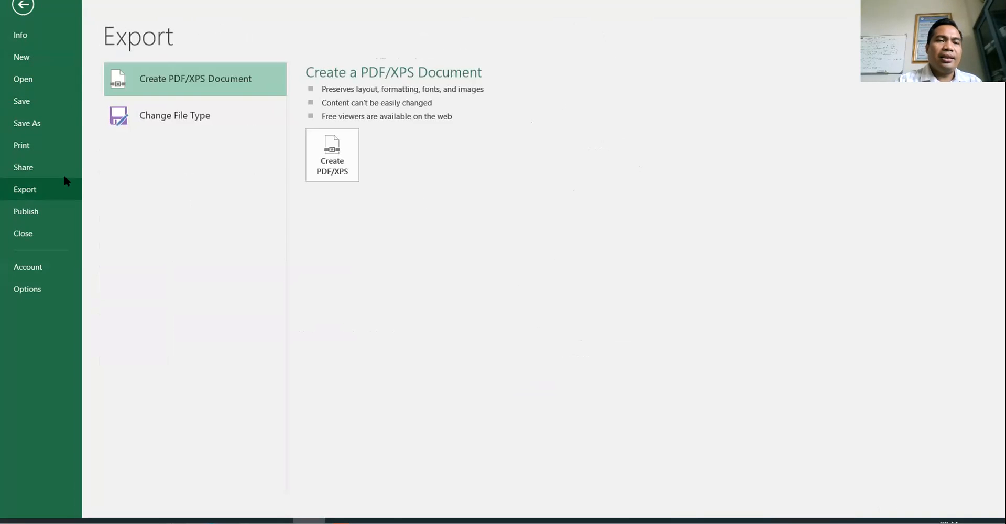
pyautogui.click(340, 162)
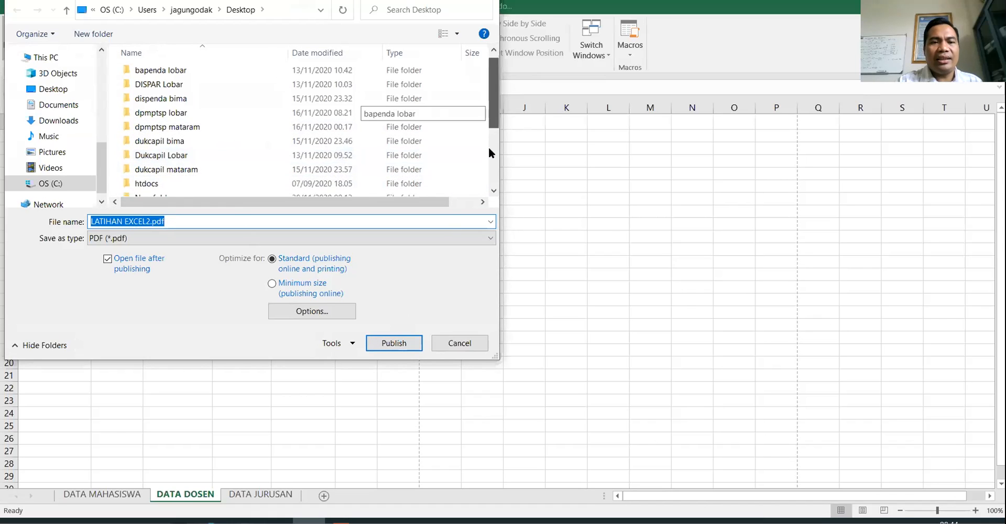
pyautogui.scroll(-3, 488, 146)
pyautogui.click(202, 163)
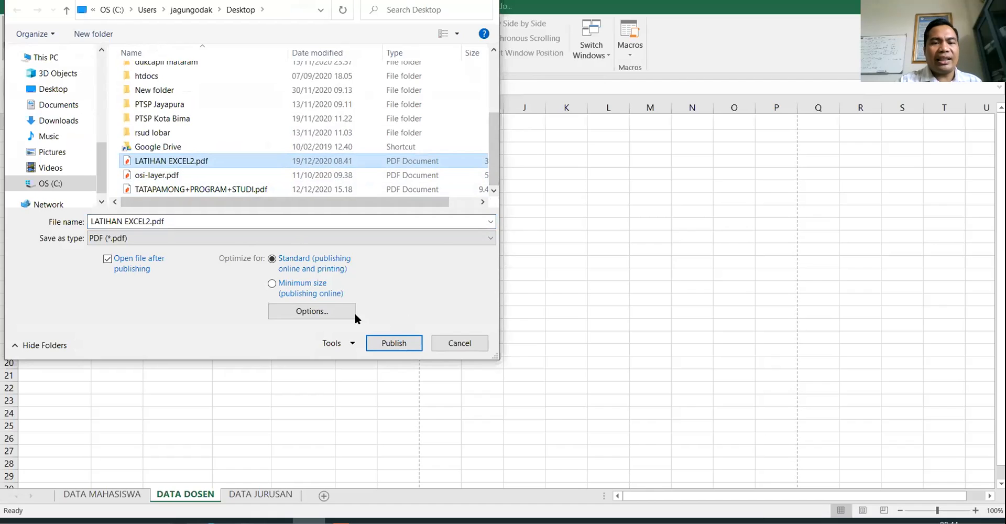
pyautogui.click(392, 342)
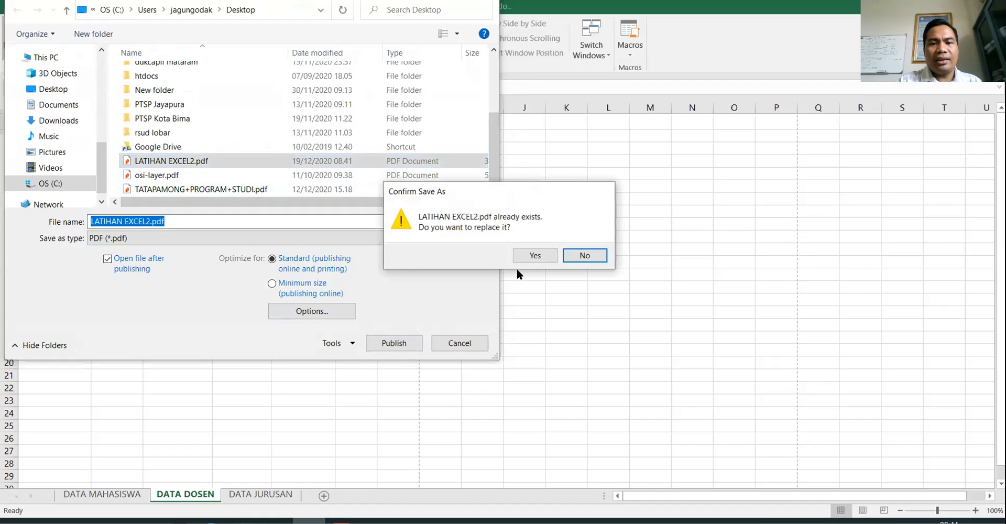
pyautogui.click(535, 255)
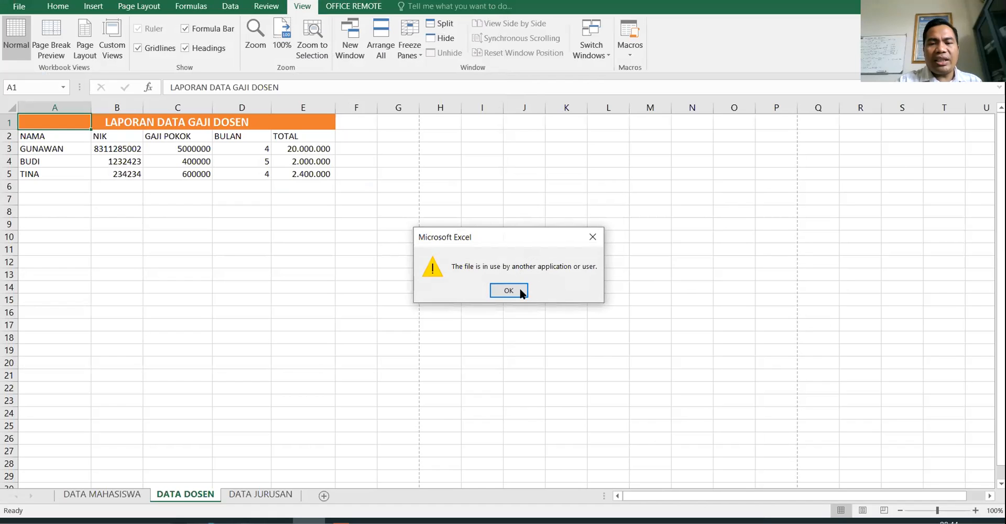
# - Close the PDF open in Nitro Pro, then publish again and replace LATIHAN EXCEL2.pdf
pyautogui.click(505, 291)
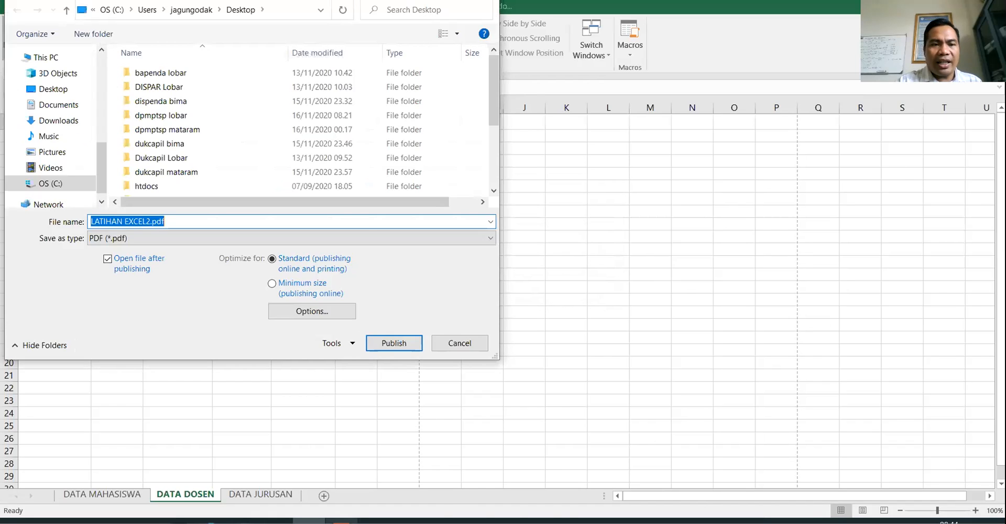
pyautogui.click(341, 521)
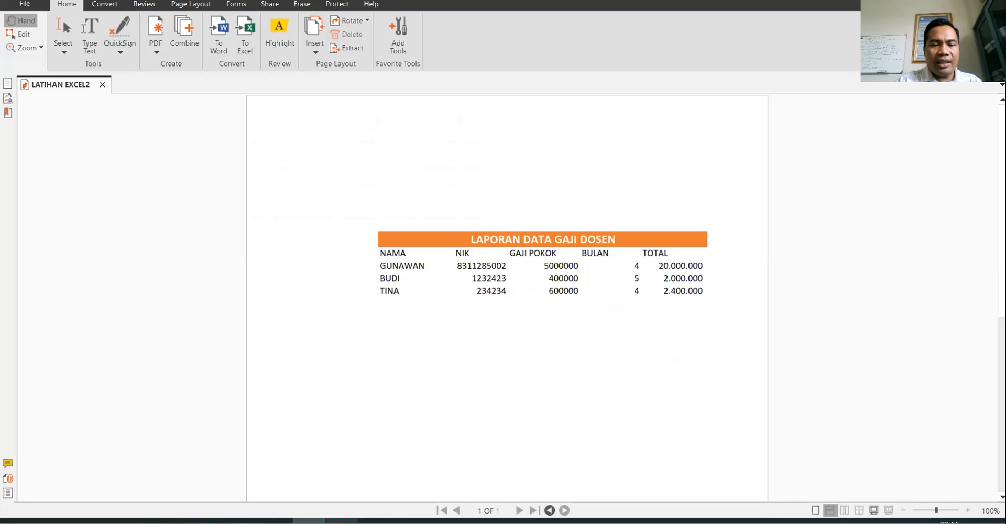
pyautogui.click(101, 83)
pyautogui.hotkey('alt', 'Tab')
pyautogui.click(393, 342)
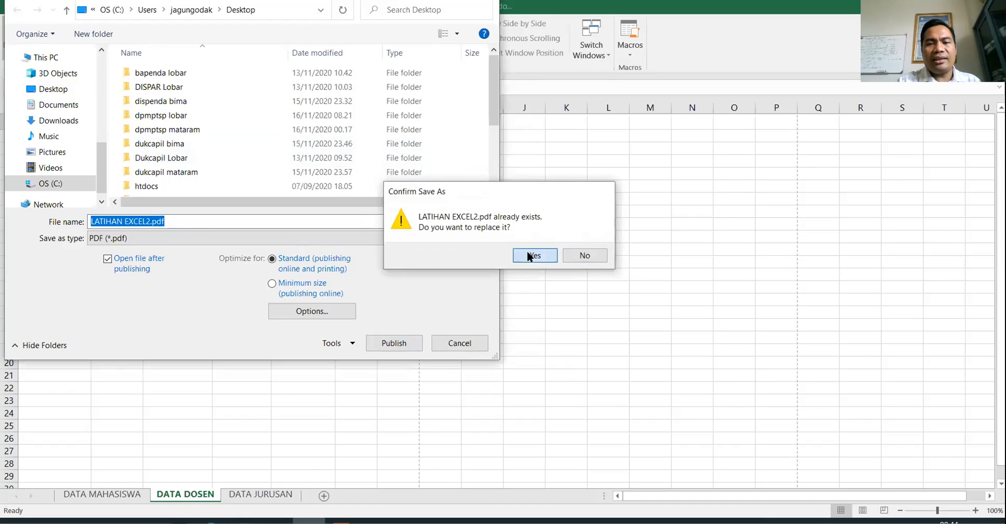
pyautogui.click(530, 256)
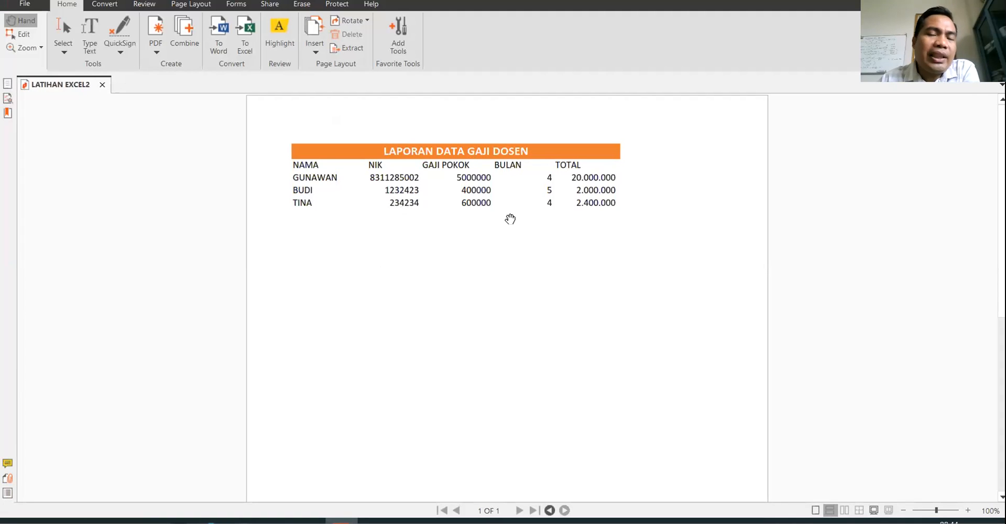
# - Review the re-exported LATIHAN EXCEL2.pdf in Nitro Pro, staying in the viewer window
pyautogui.moveTo(510, 219); pyautogui.dragTo(510, 222)
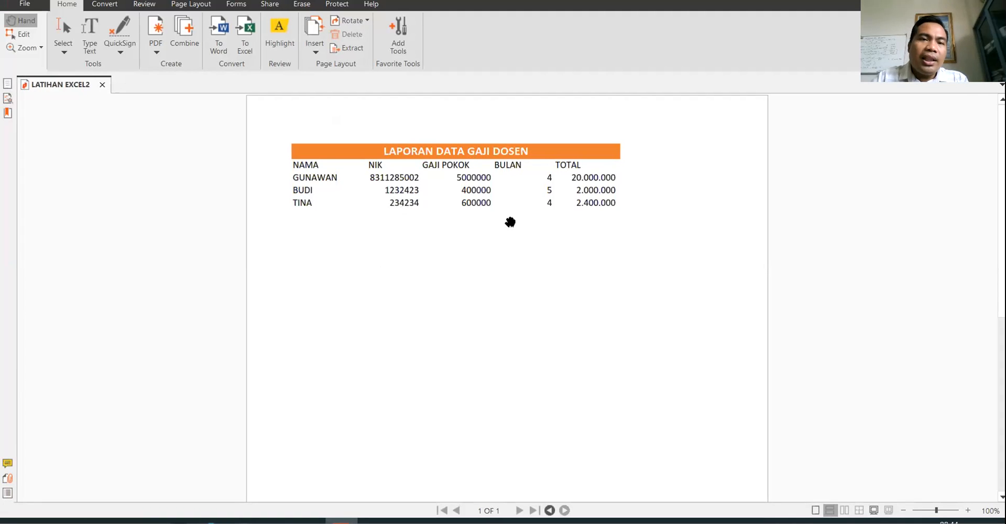
pyautogui.hotkey('alt', 'Tab')
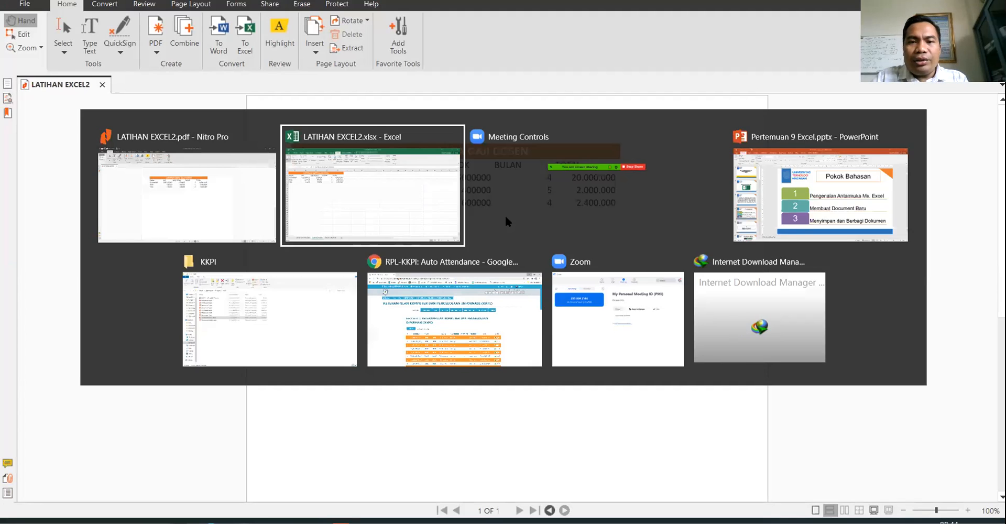
pyautogui.press('Escape')
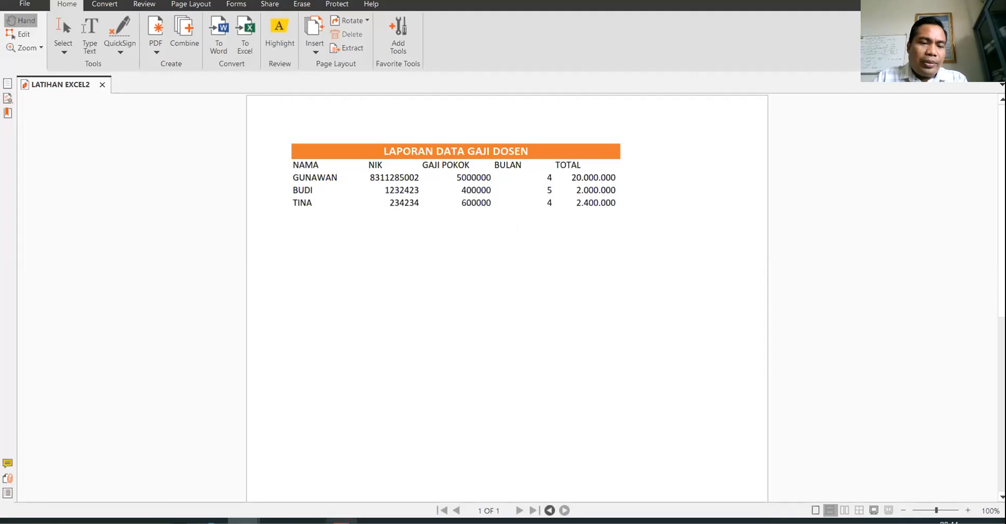
pyautogui.moveTo(341, 522)
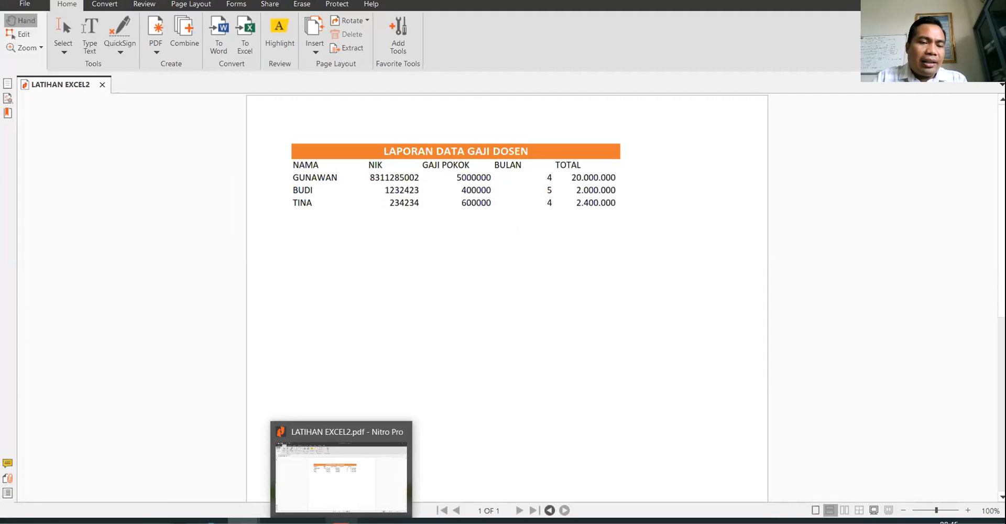